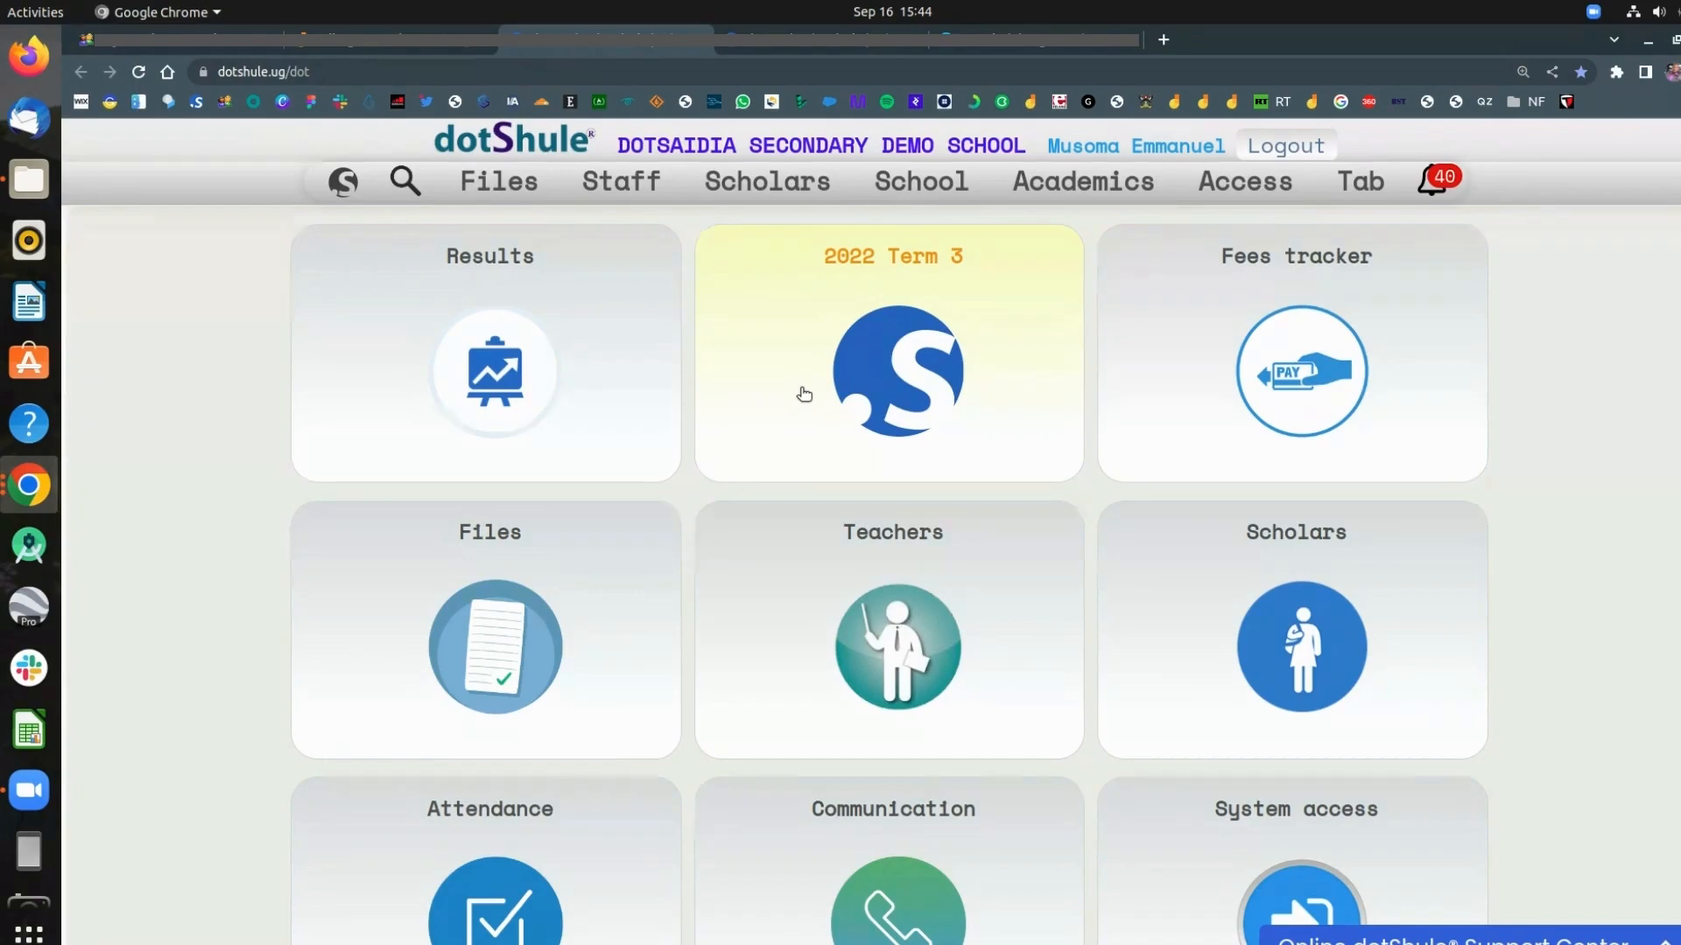
# Step: Review the 2022 Term 3 comprehensive school fees payment report from the first class down to the school totals
pyautogui.click(819, 49)
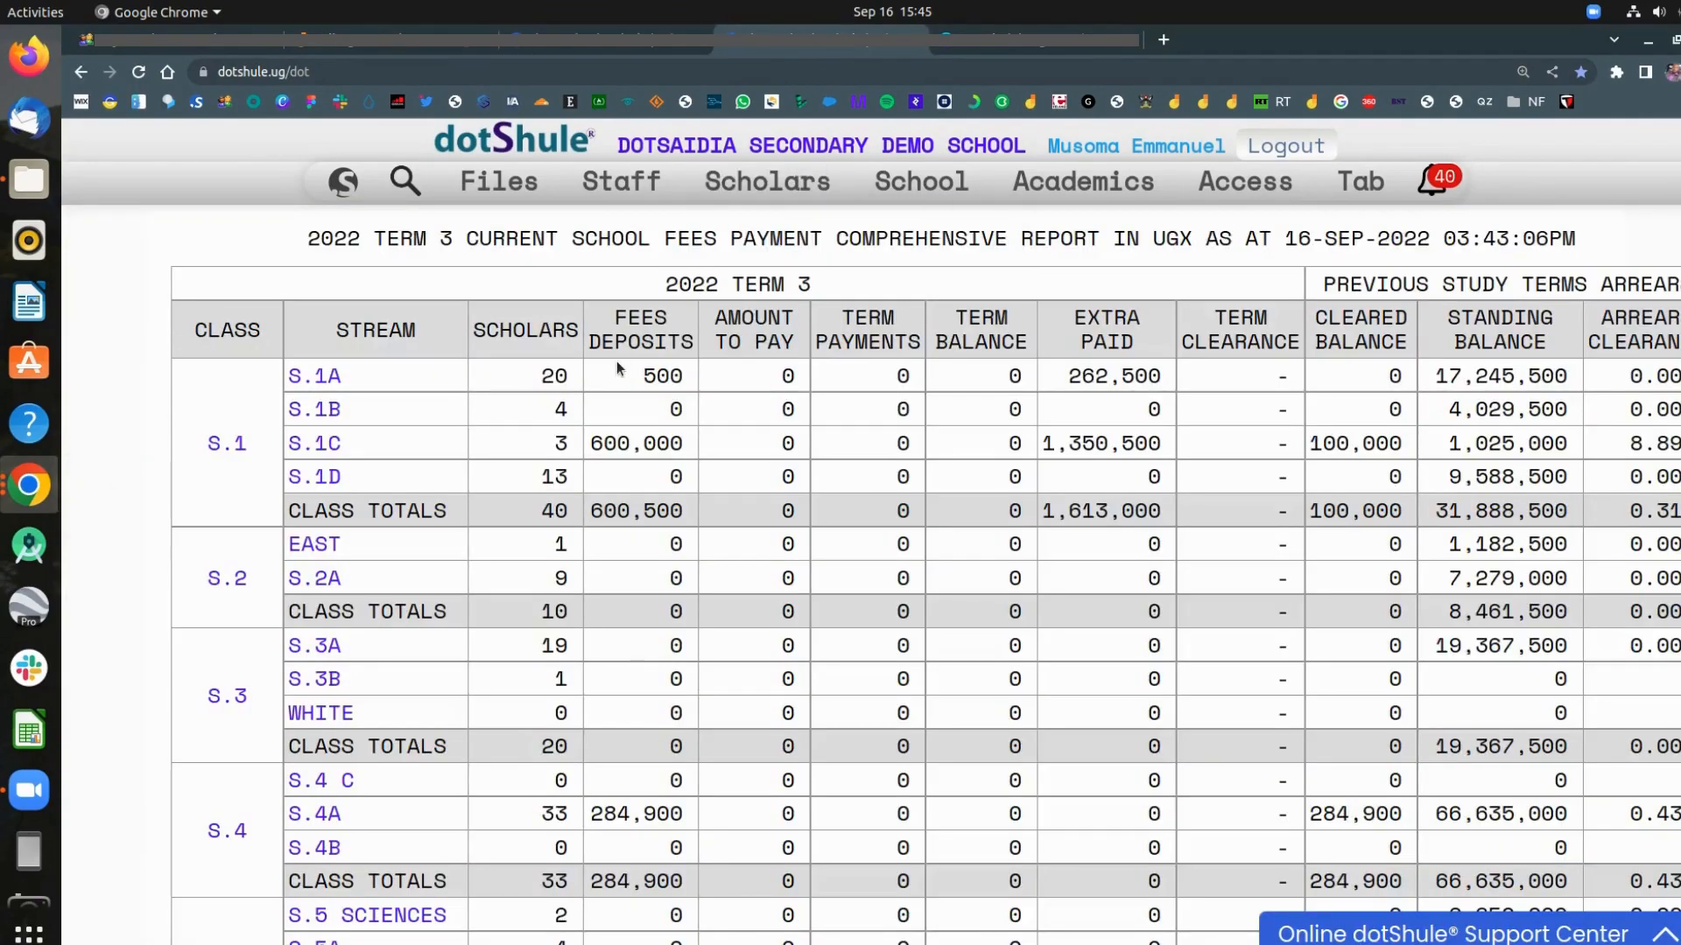
pyautogui.scroll(-4, 616, 361)
pyautogui.scroll(4, 616, 361)
pyautogui.scroll(-4, 753, 499)
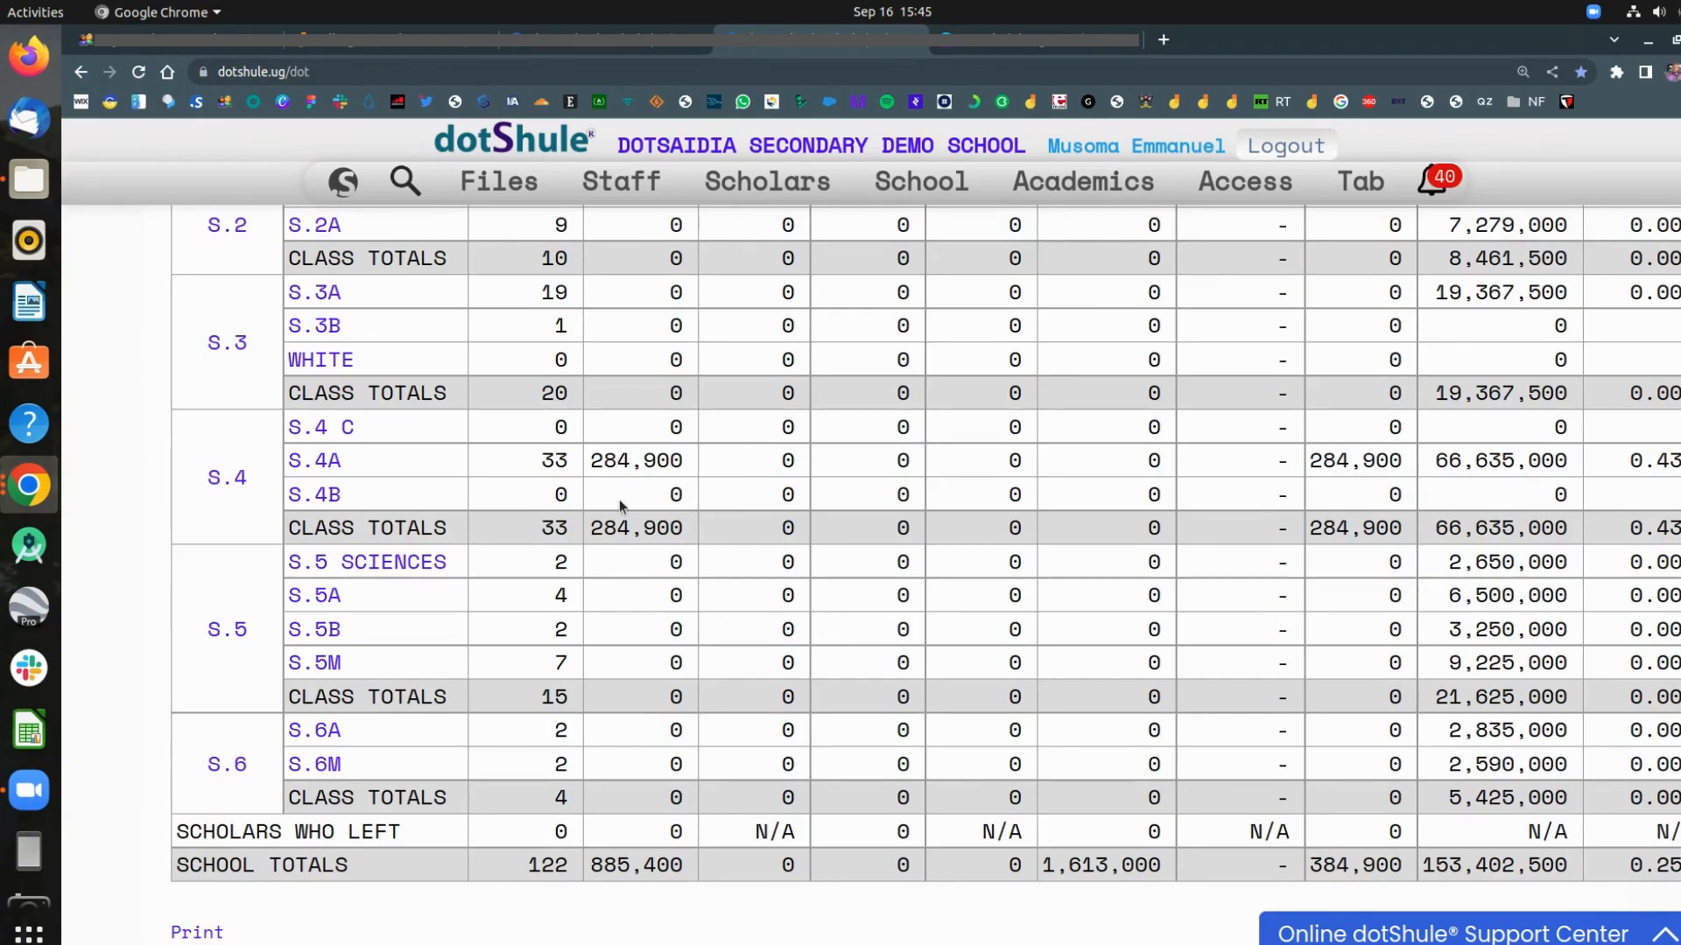
pyautogui.scroll(5, 630, 513)
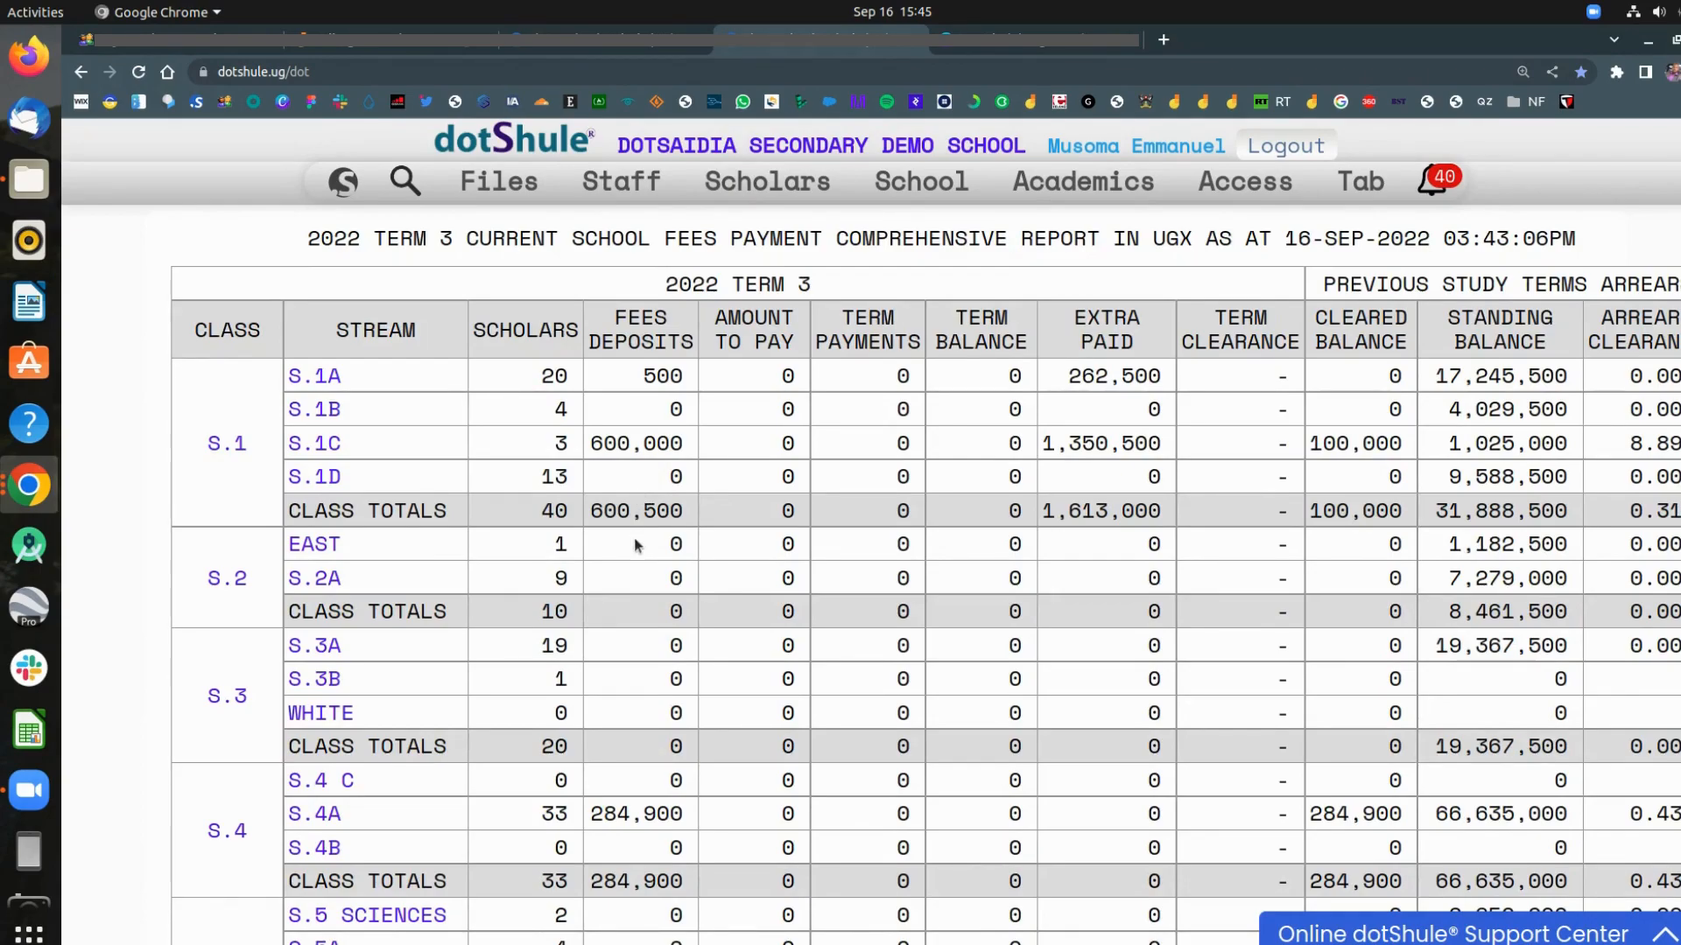
pyautogui.scroll(-4, 738, 467)
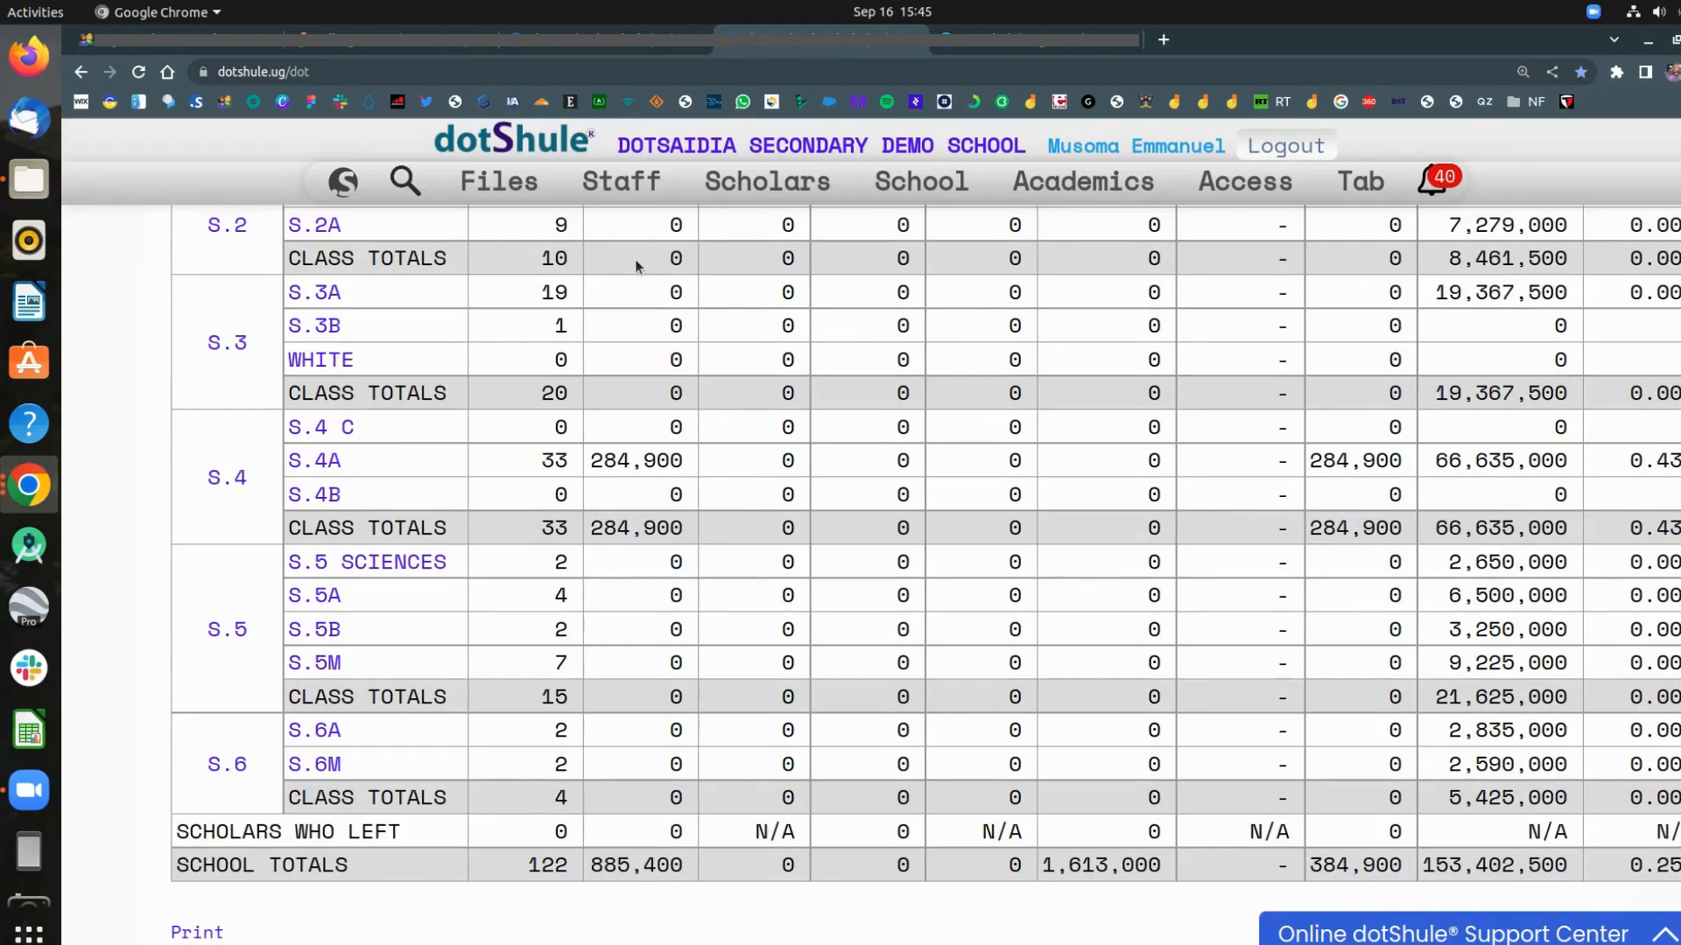
# Step: Switch to the Billing of students Jamboard and trace the S.4, other fees and S.6 amounts with the laser pointer
pyautogui.click(427, 44)
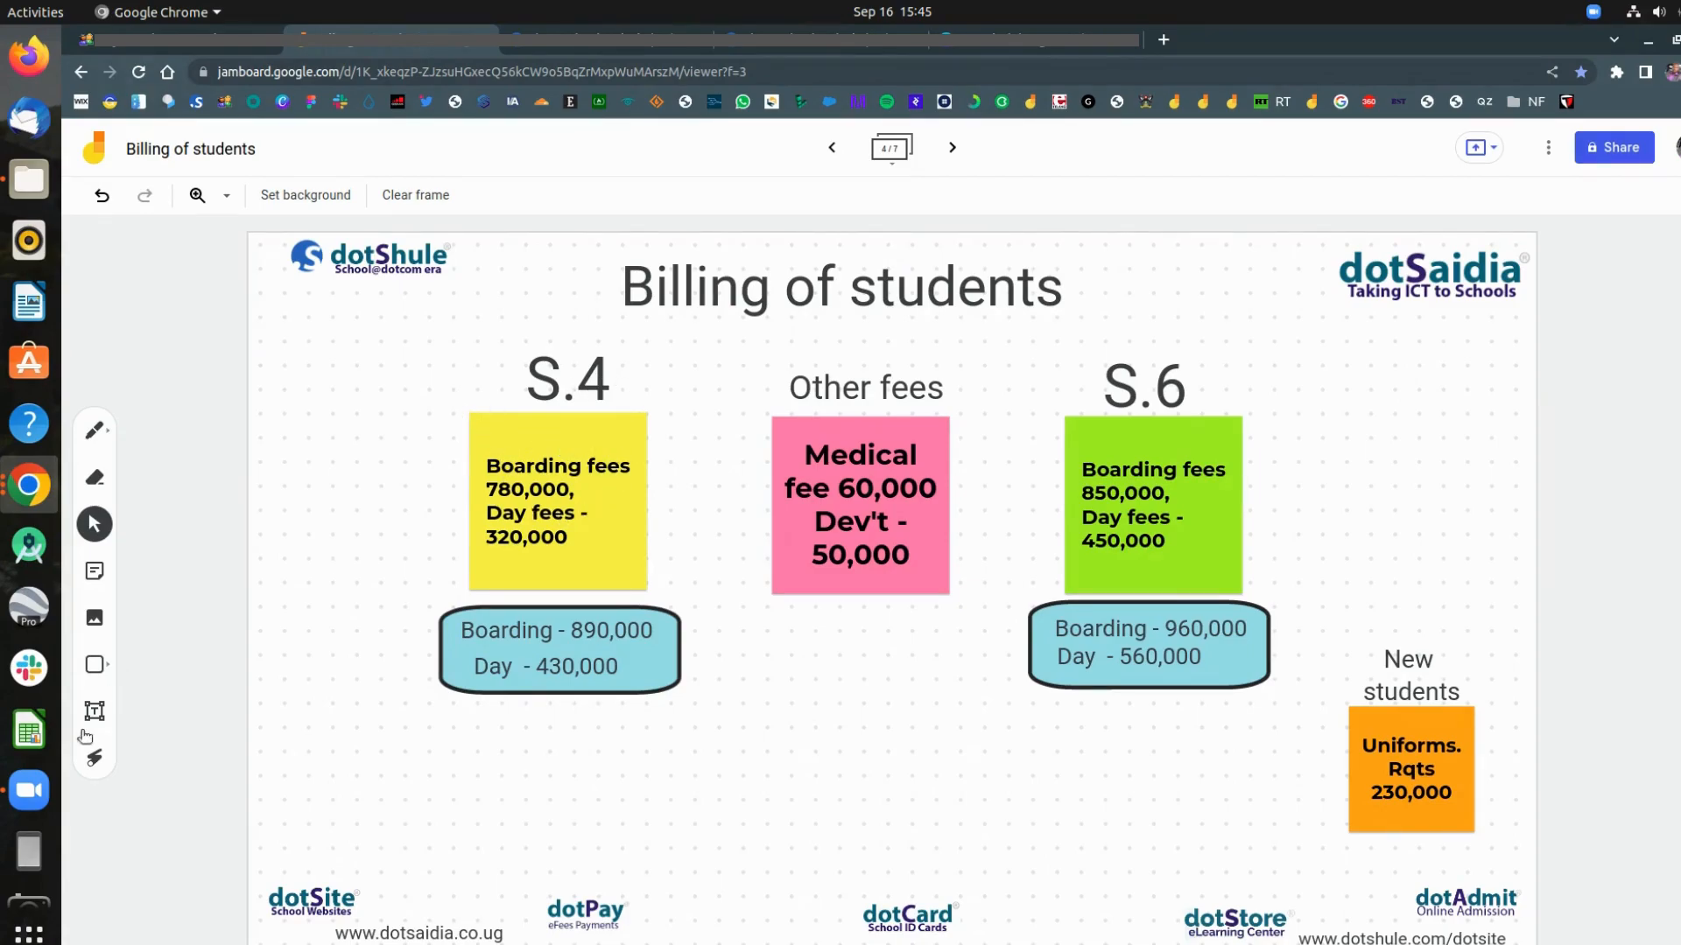
pyautogui.click(96, 758)
pyautogui.moveTo(481, 479)
pyautogui.mouseDown()
pyautogui.moveTo(503, 442)
pyautogui.moveTo(457, 551)
pyautogui.moveTo(486, 455)
pyautogui.moveTo(569, 500)
pyautogui.moveTo(608, 497)
pyautogui.mouseUp()
pyautogui.moveTo(794, 448)
pyautogui.mouseDown()
pyautogui.moveTo(869, 480)
pyautogui.moveTo(780, 547)
pyautogui.moveTo(836, 445)
pyautogui.moveTo(863, 447)
pyautogui.moveTo(889, 595)
pyautogui.mouseUp()
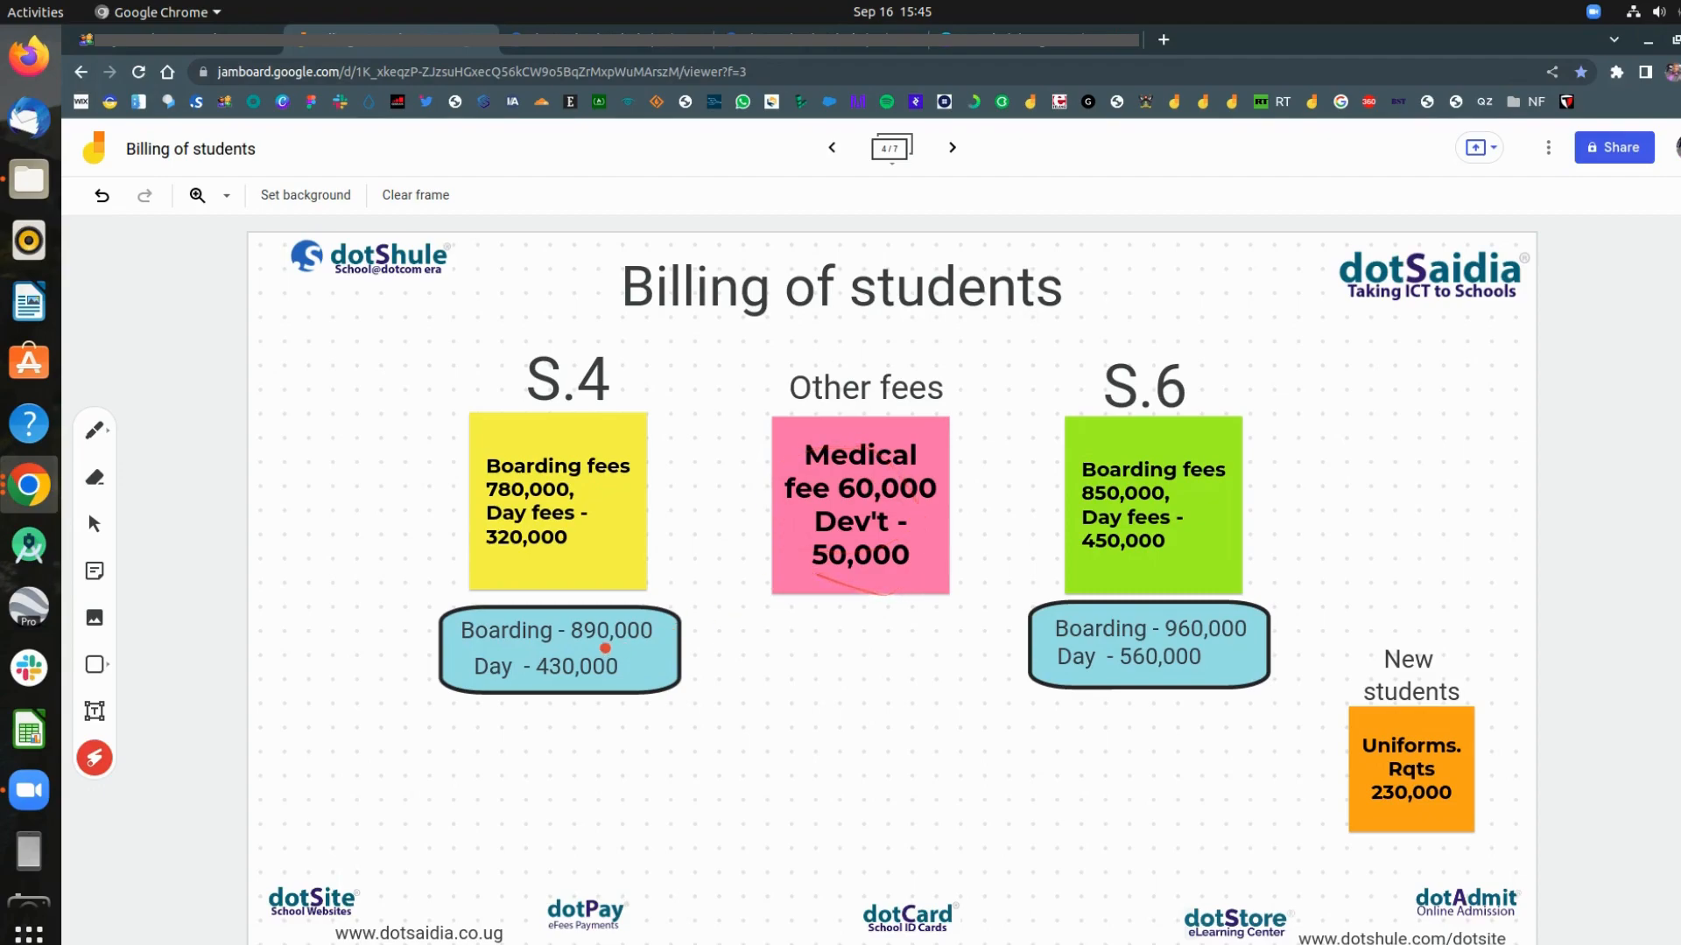
pyautogui.moveTo(580, 619)
pyautogui.mouseDown()
pyautogui.moveTo(739, 664)
pyautogui.moveTo(446, 617)
pyautogui.moveTo(660, 665)
pyautogui.moveTo(575, 583)
pyautogui.mouseUp()
pyautogui.moveTo(1122, 380)
pyautogui.mouseDown()
pyautogui.moveTo(1276, 543)
pyautogui.moveTo(1138, 382)
pyautogui.moveTo(1193, 395)
pyautogui.mouseUp()
pyautogui.moveTo(1109, 474)
pyautogui.mouseDown()
pyautogui.moveTo(1106, 592)
pyautogui.moveTo(1135, 452)
pyautogui.mouseUp()
pyautogui.moveTo(1153, 596)
pyautogui.mouseDown()
pyautogui.moveTo(1138, 731)
pyautogui.moveTo(1079, 595)
pyautogui.moveTo(1170, 589)
pyautogui.mouseUp()
# Step: Switch back to dotShule and open current study session fees structure management from the Fees tracker, entering the account password
pyautogui.click(627, 42)
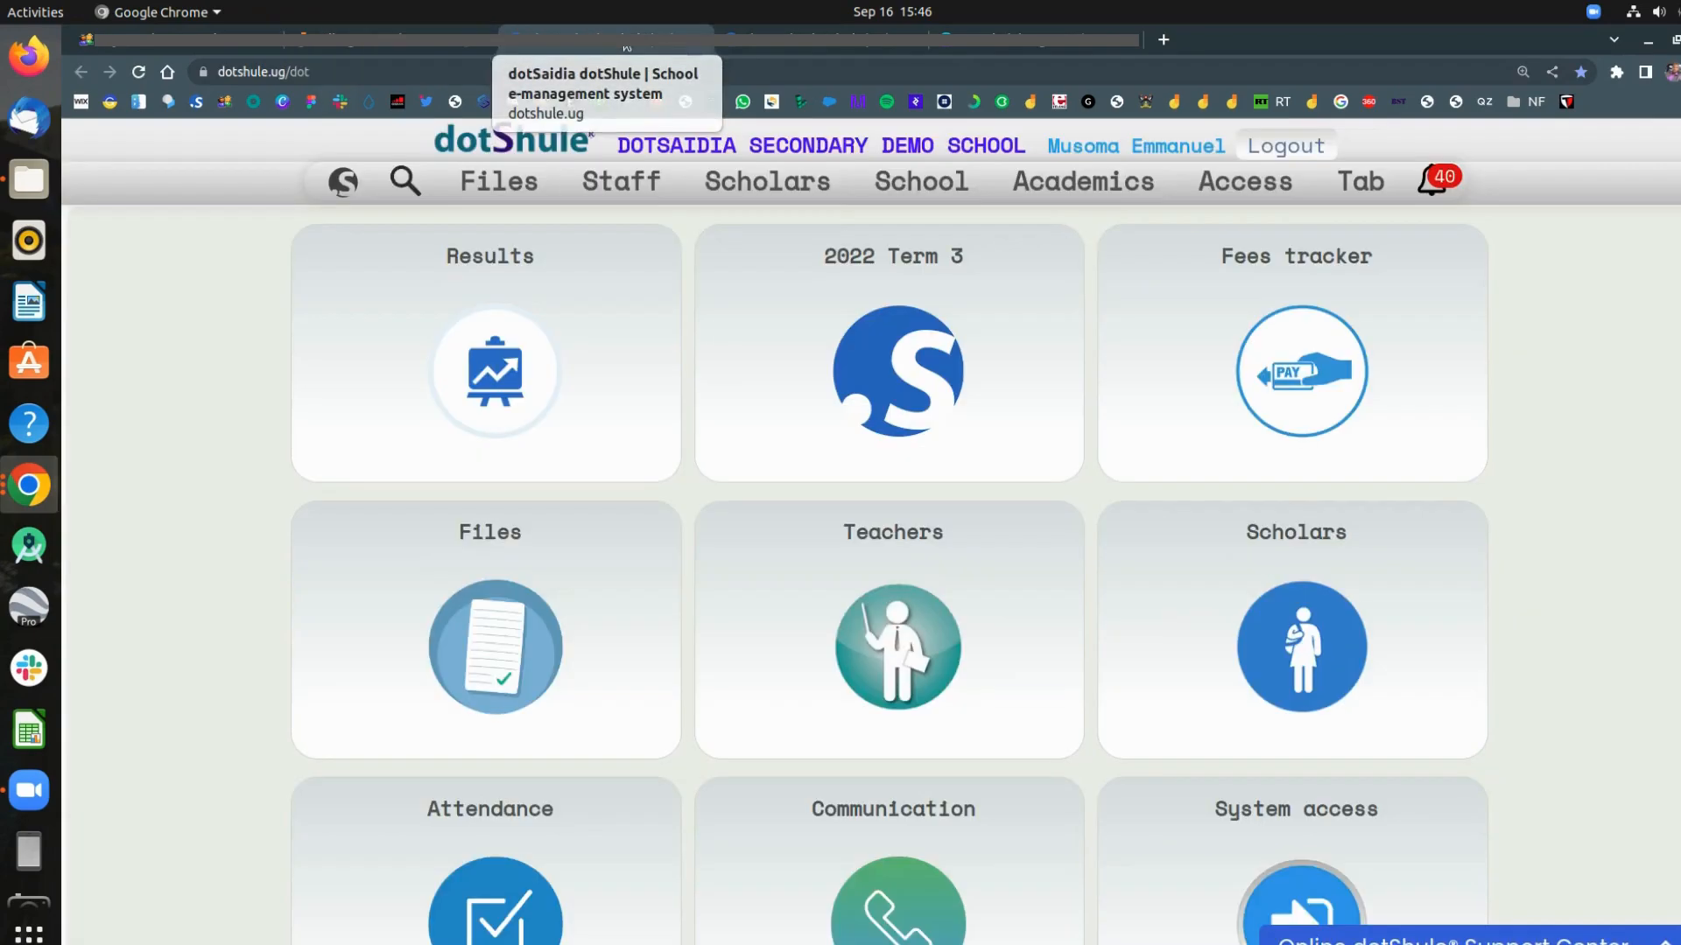
pyautogui.click(1184, 323)
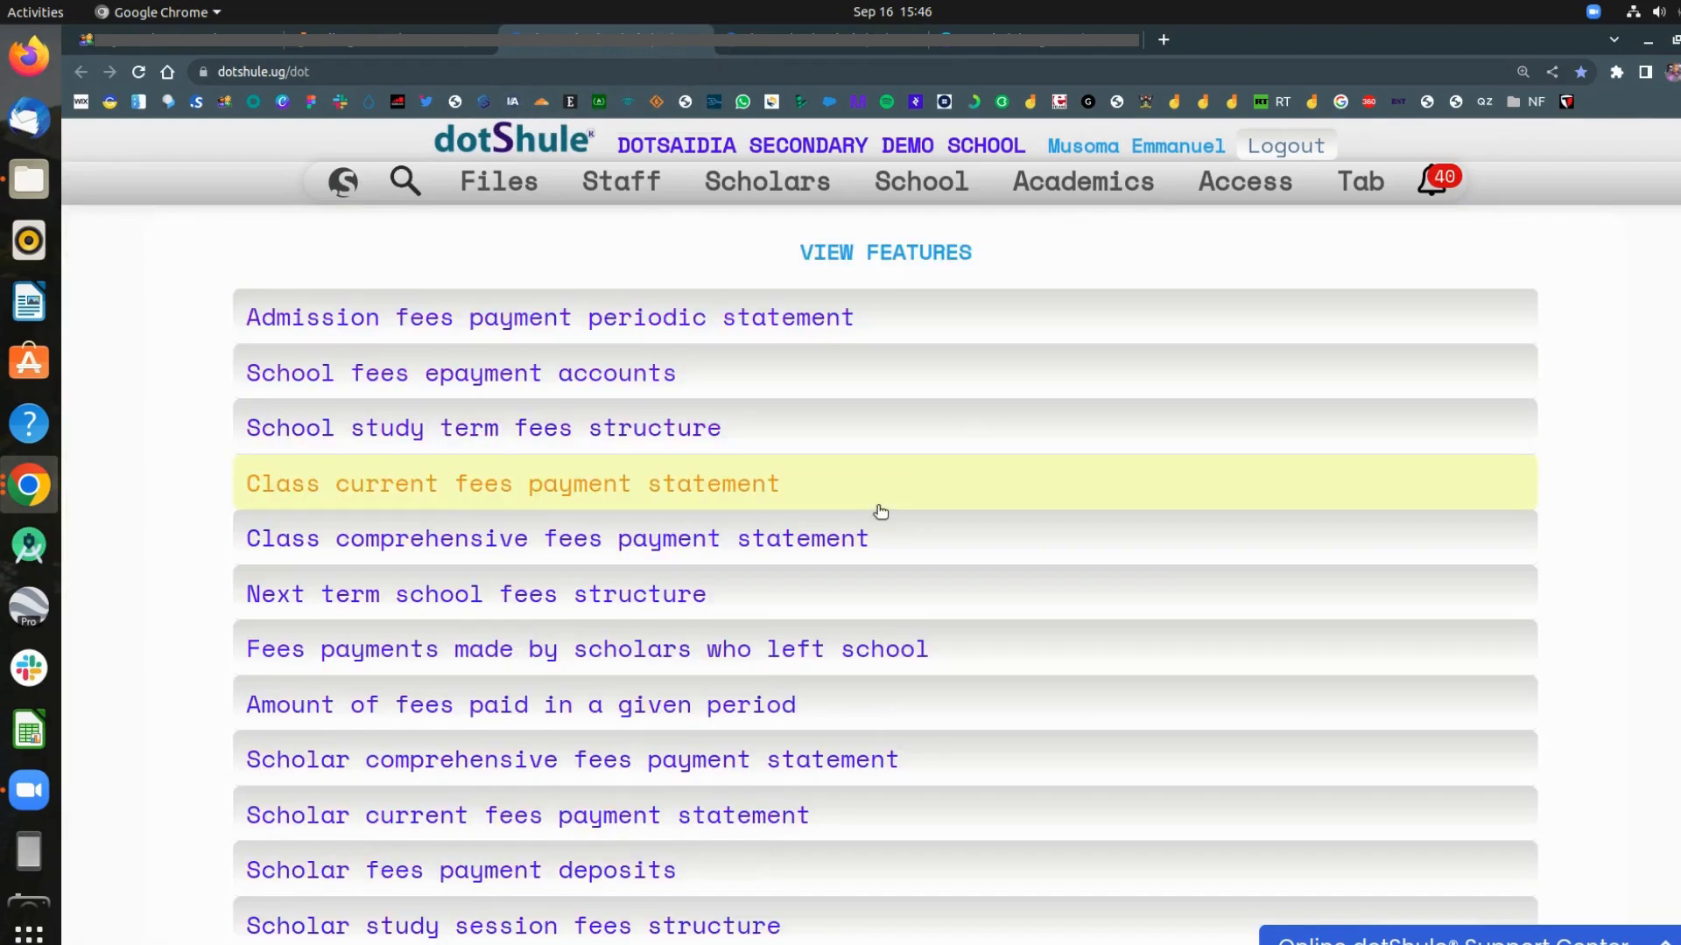
pyautogui.scroll(-4, 878, 511)
pyautogui.scroll(-7, 880, 512)
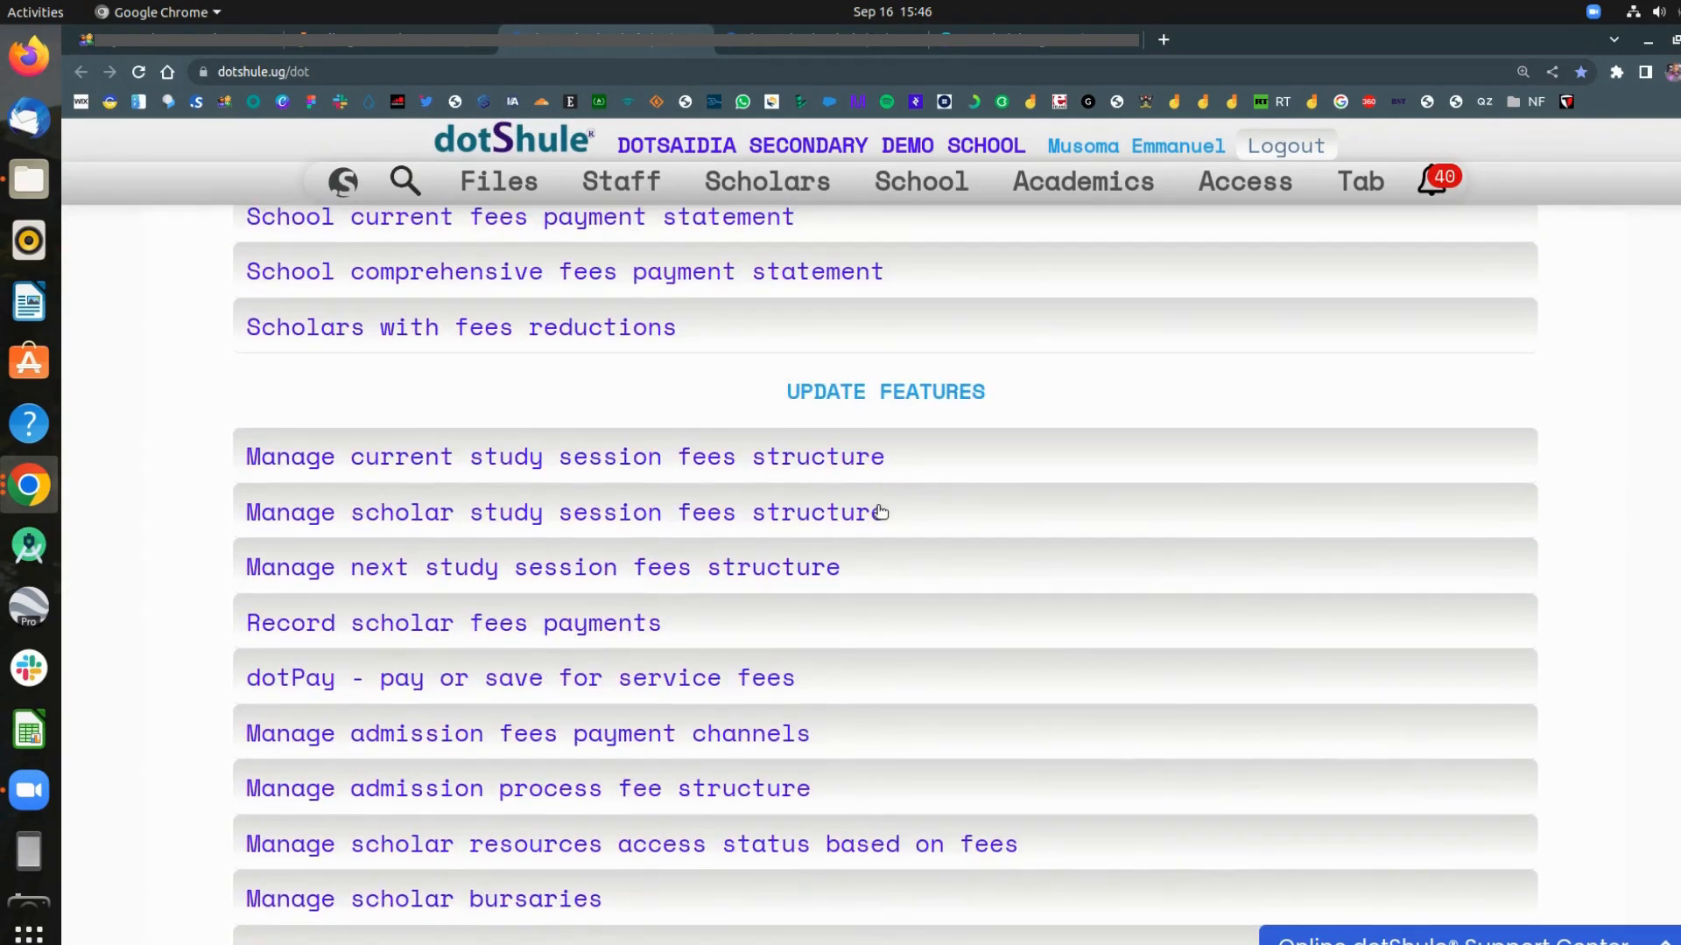
pyautogui.click(674, 467)
pyautogui.click(869, 561)
pyautogui.write('*********')
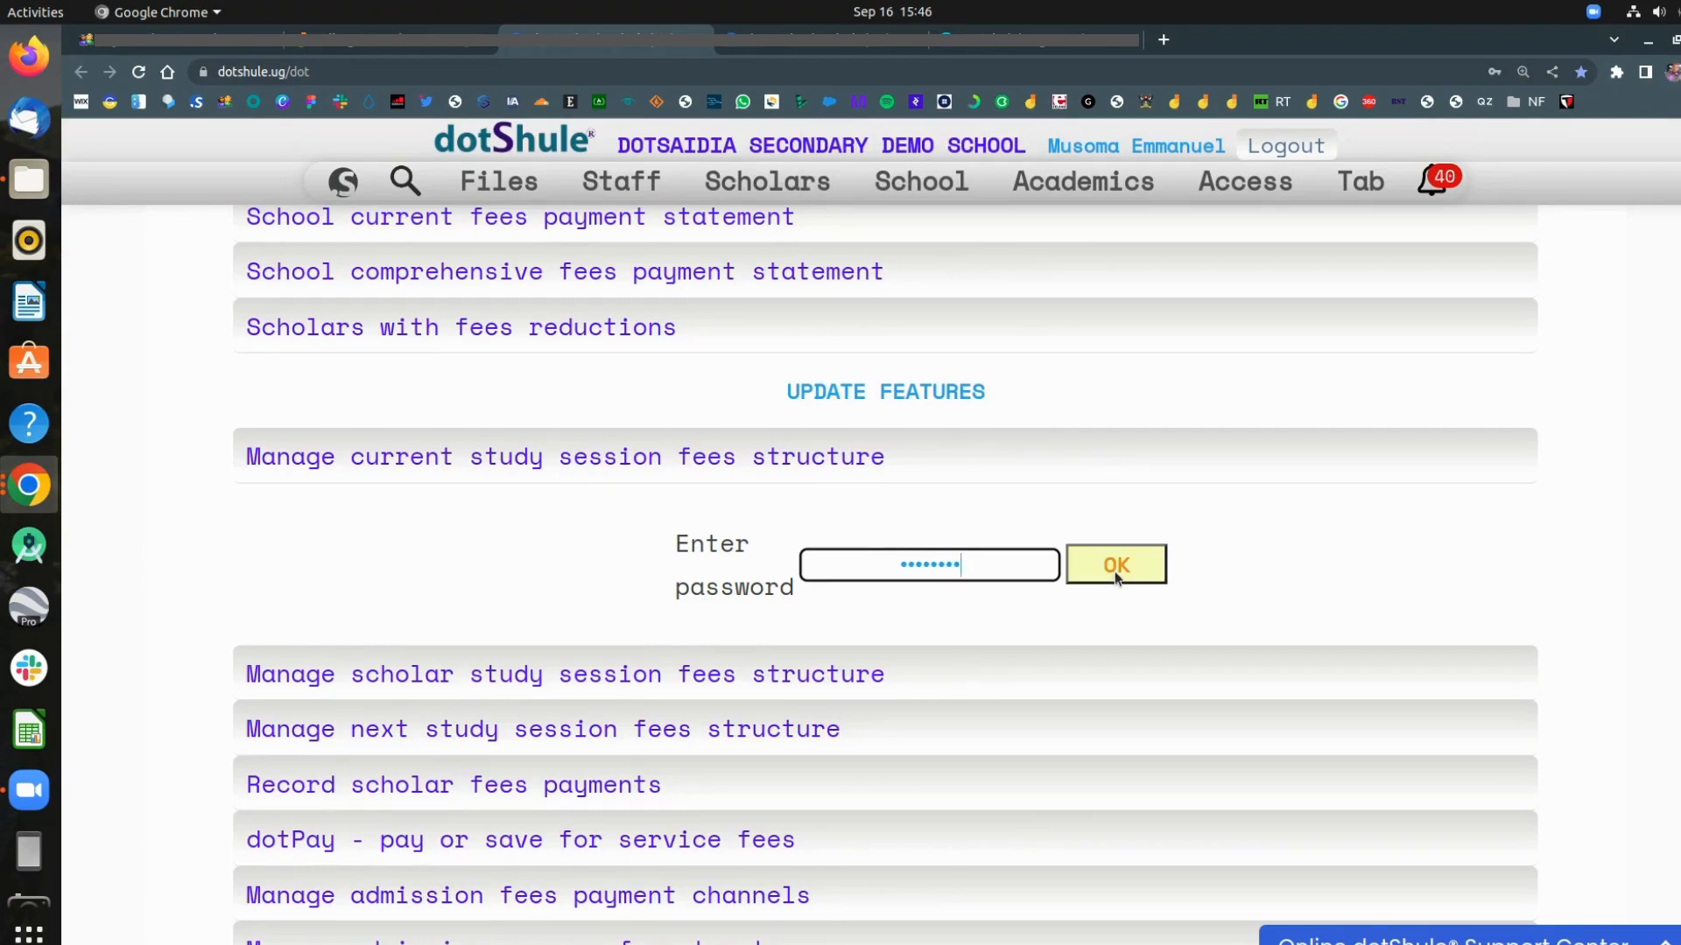
pyautogui.click(1115, 567)
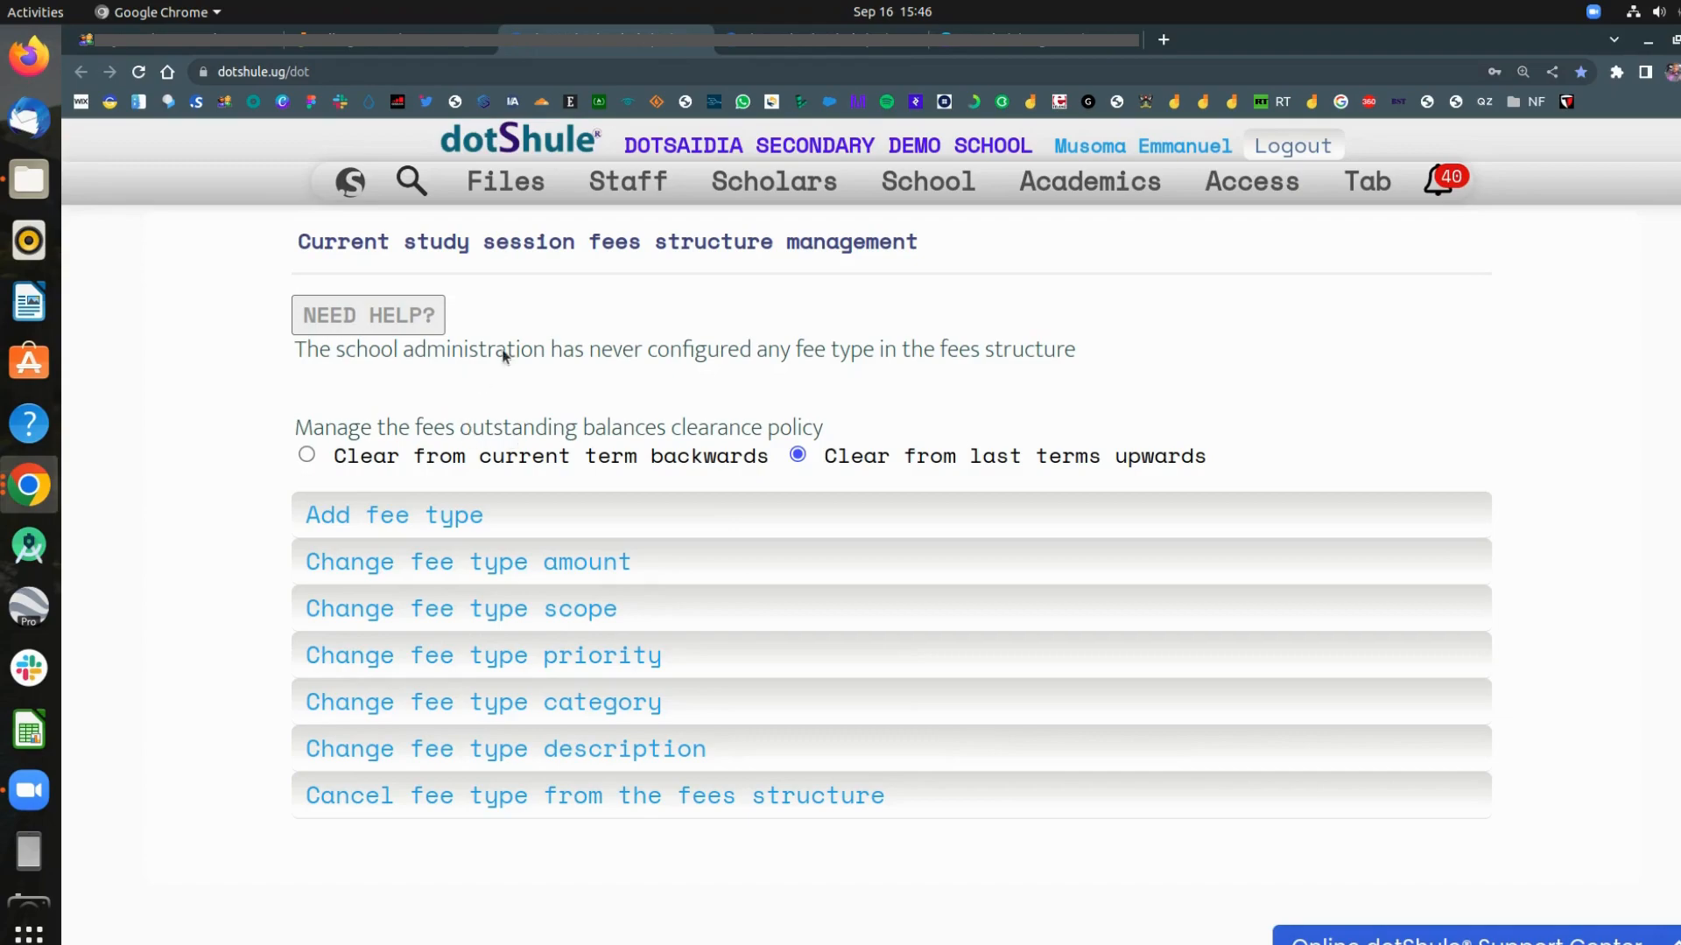
# Step: Read the fees structure help, close it, and check the S.4 fees on the Billing of students Jamboard
pyautogui.click(394, 319)
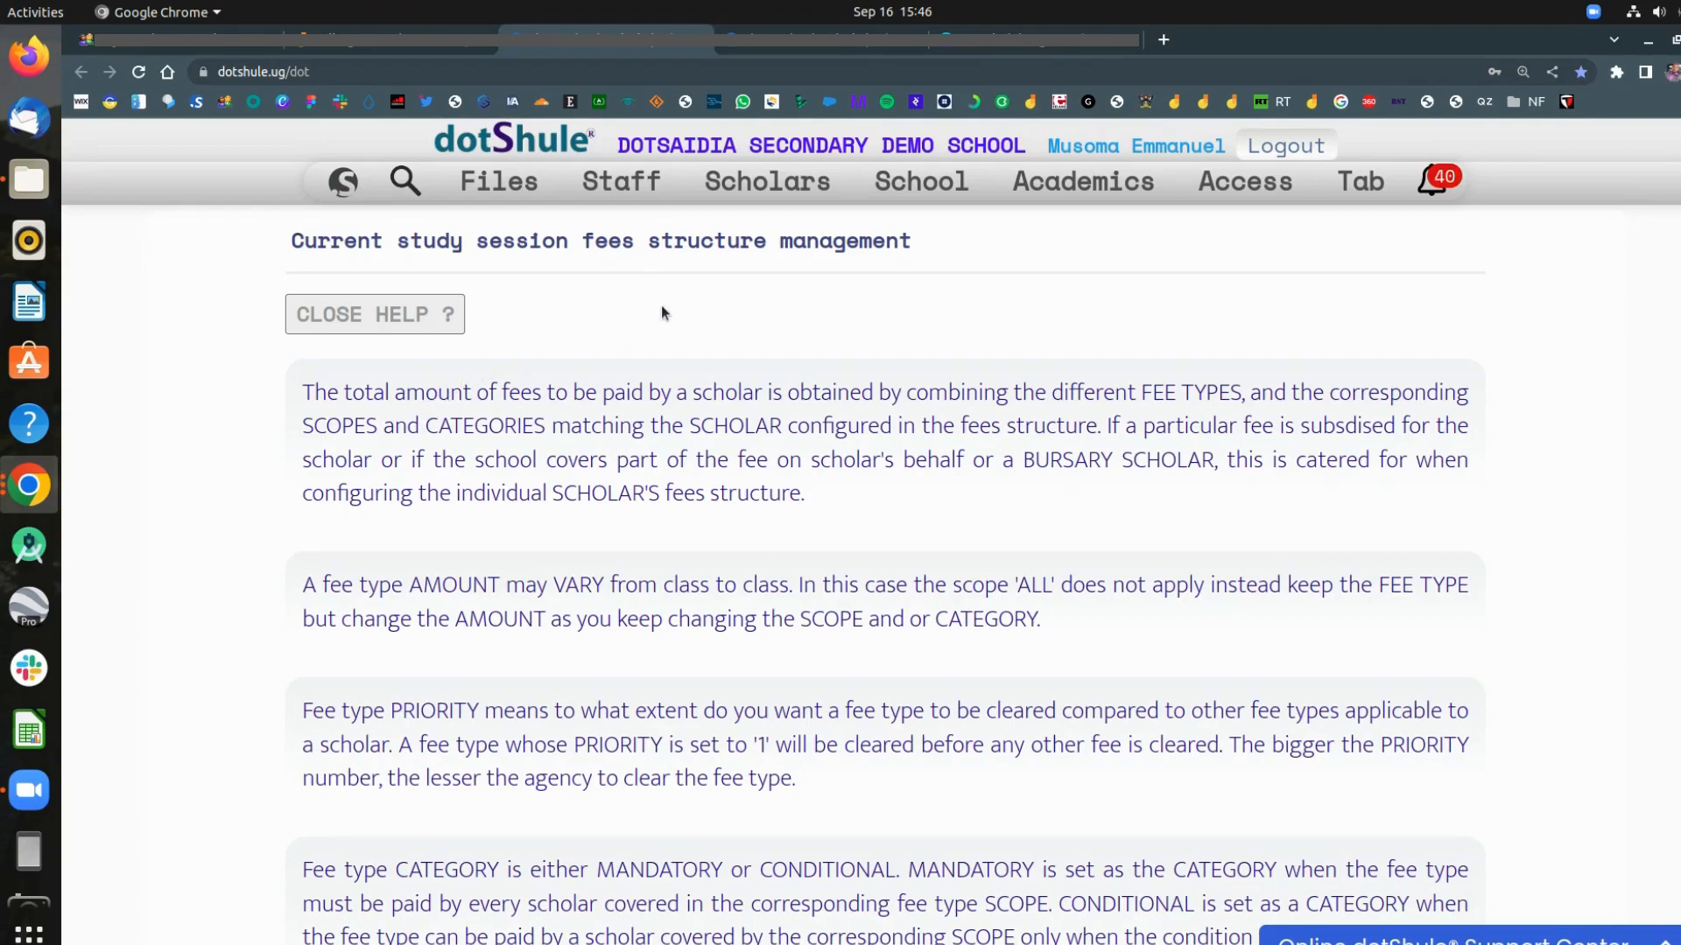
pyautogui.click(409, 315)
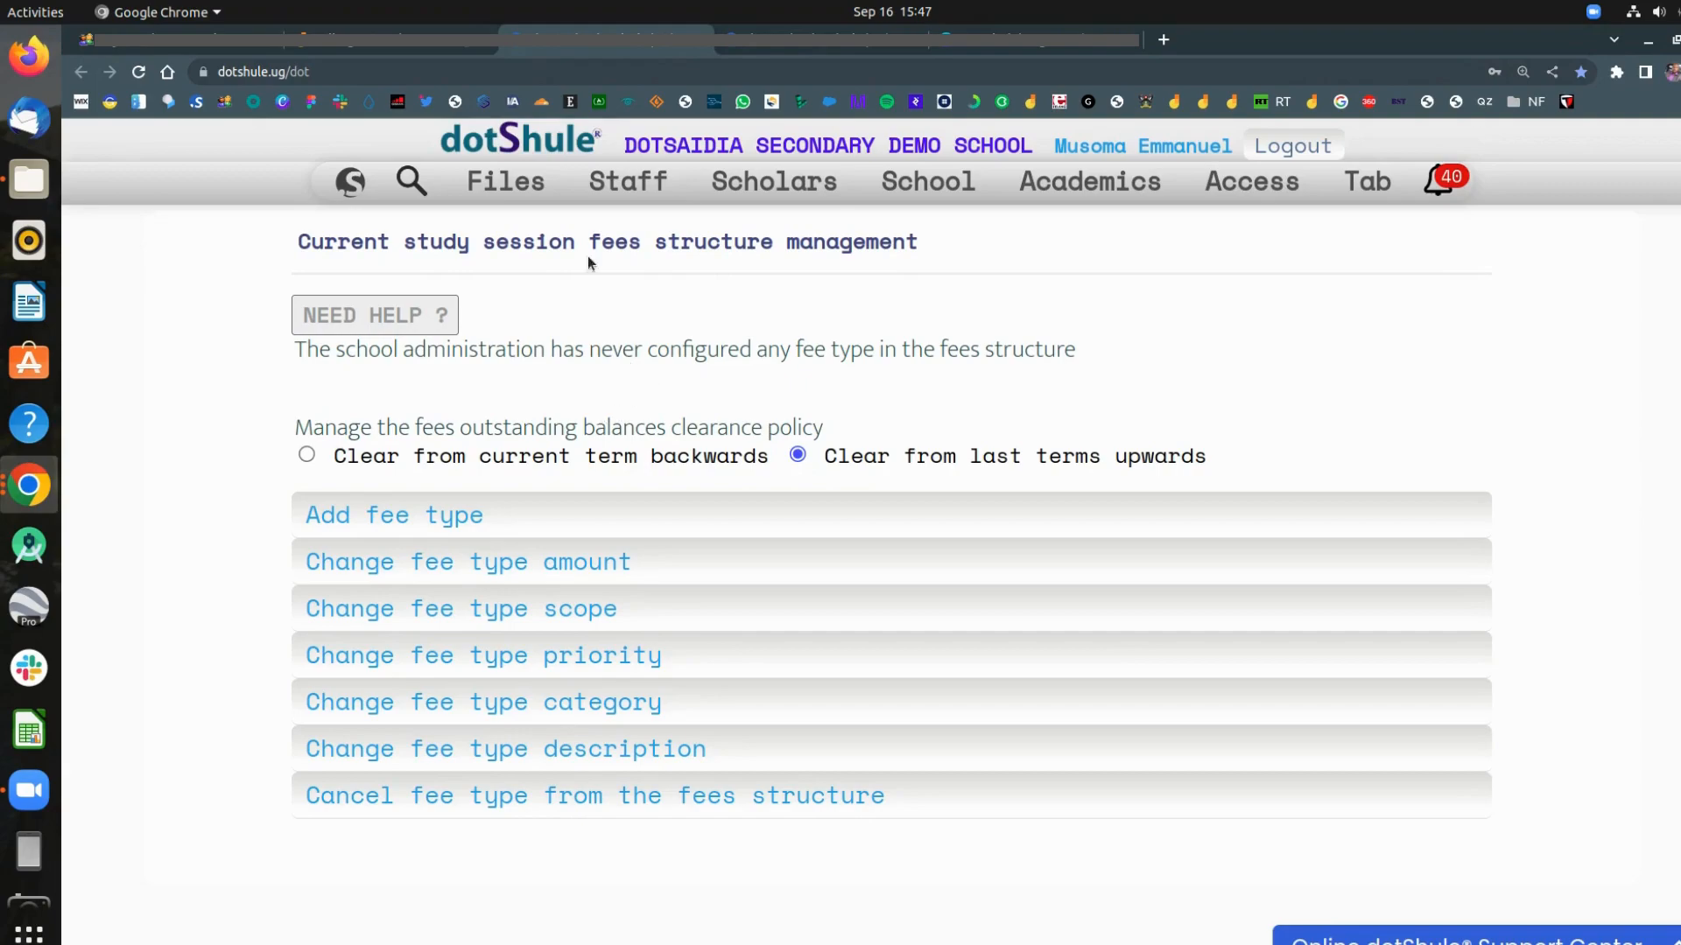
pyautogui.click(419, 44)
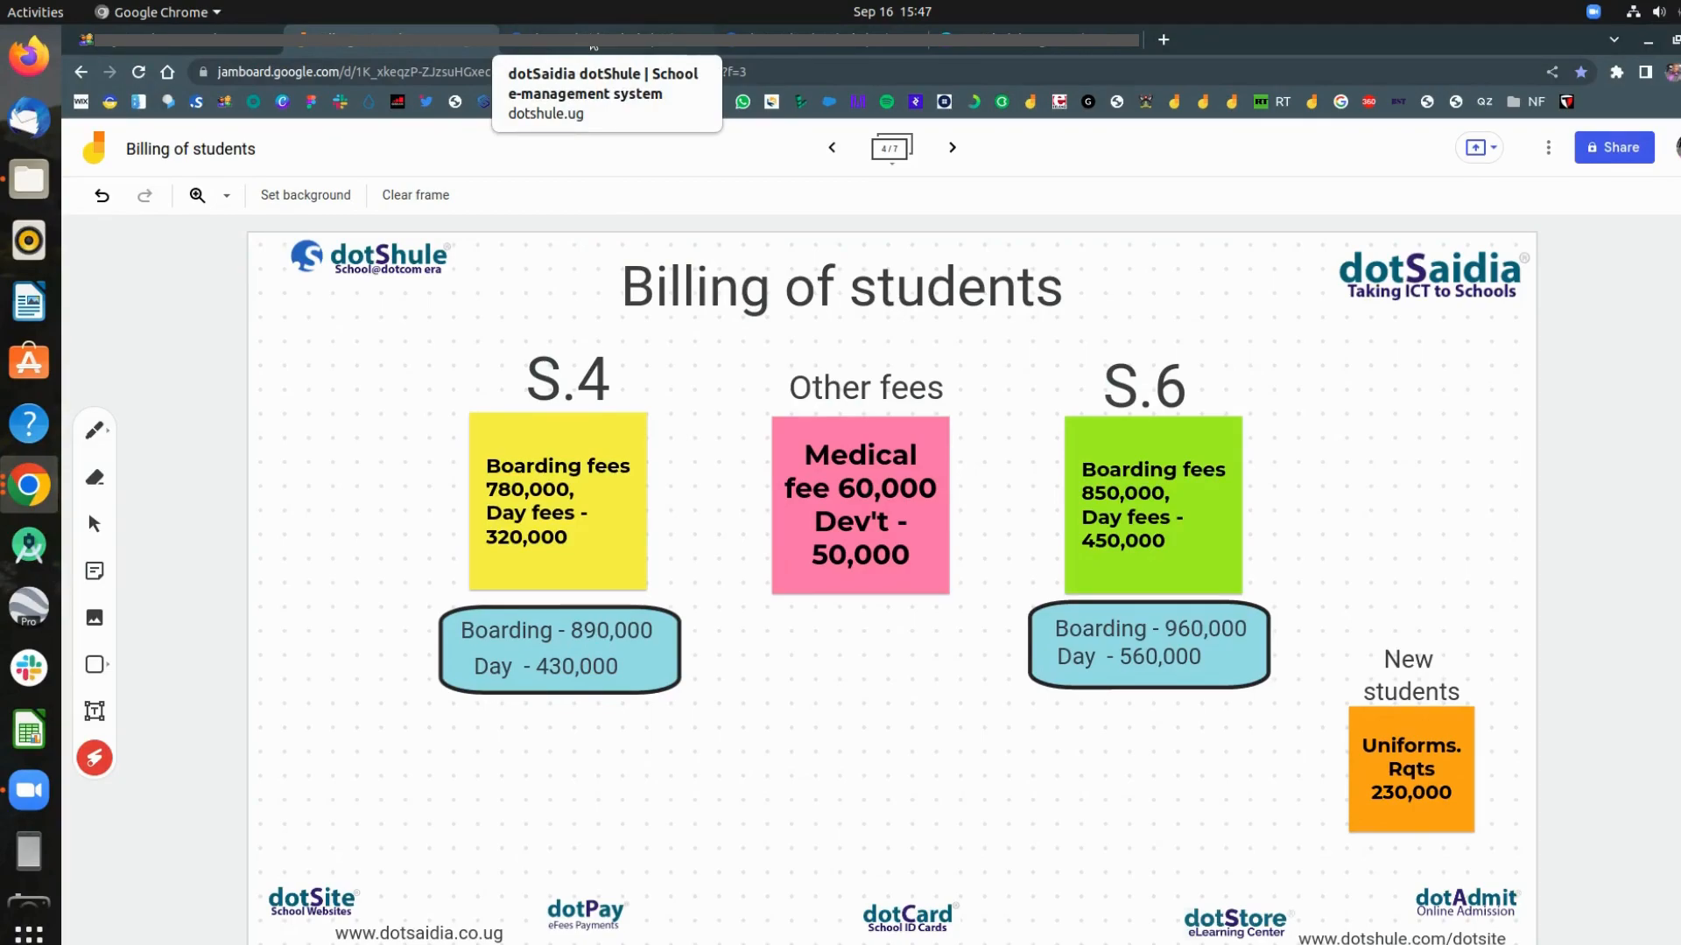
pyautogui.moveTo(479, 454); pyautogui.dragTo(441, 553)
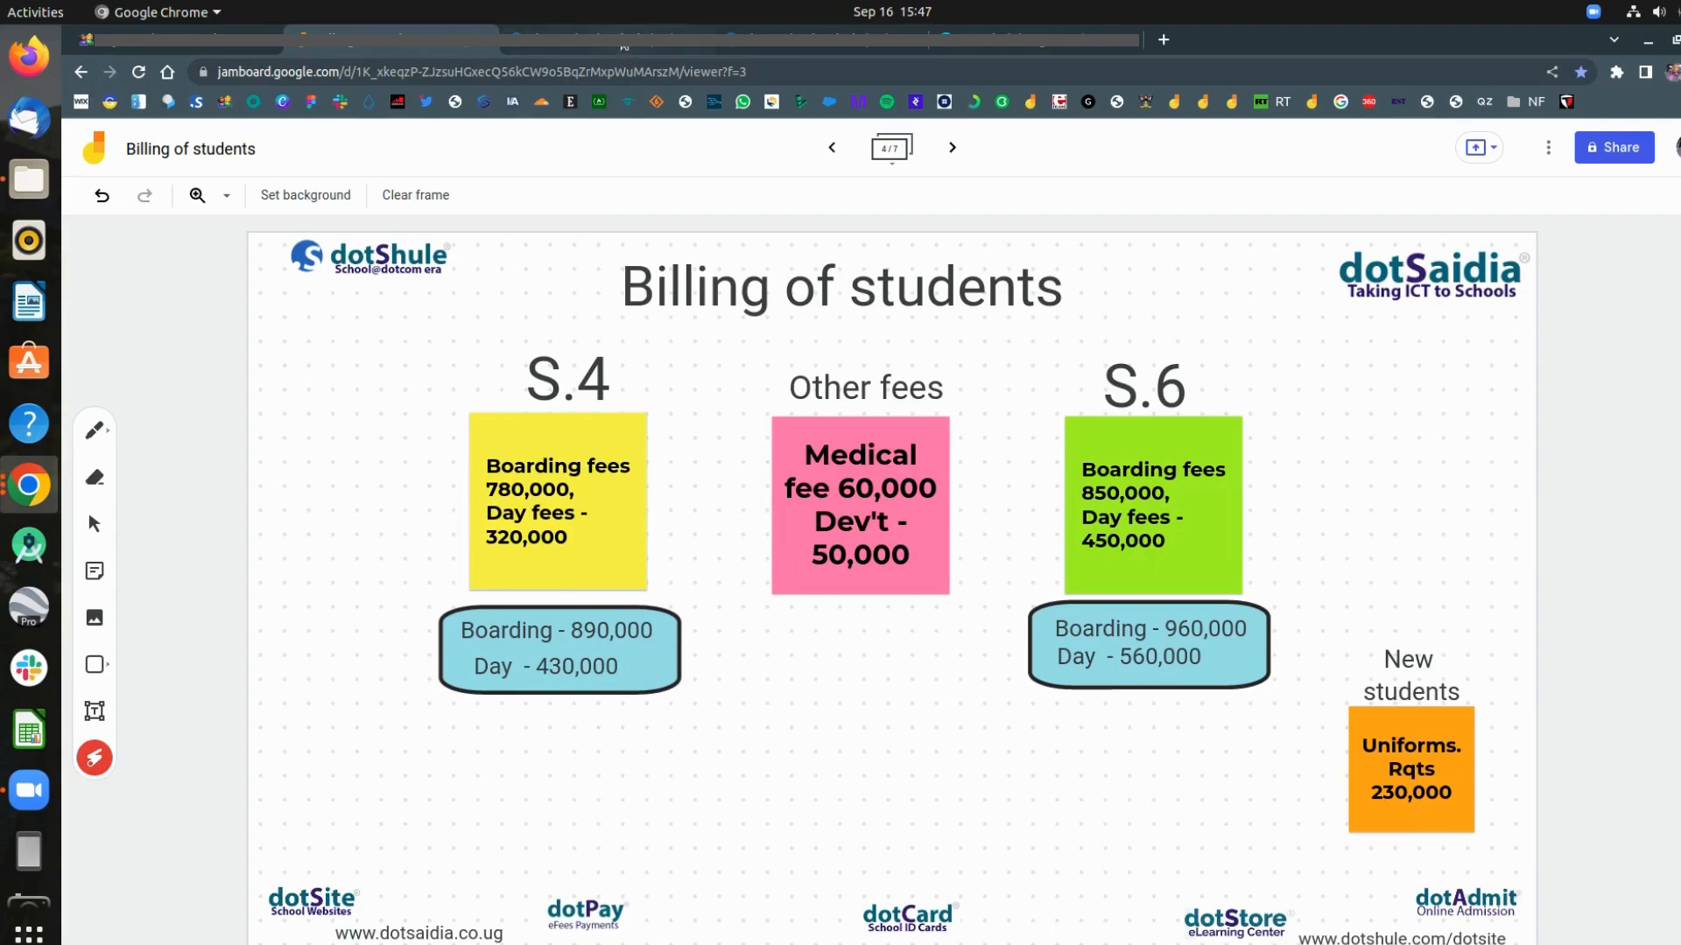
# Step: Return to dotShule and begin a new fee type entry with fee type BOARDING FEES and scope S.4
pyautogui.click(624, 45)
pyautogui.click(505, 525)
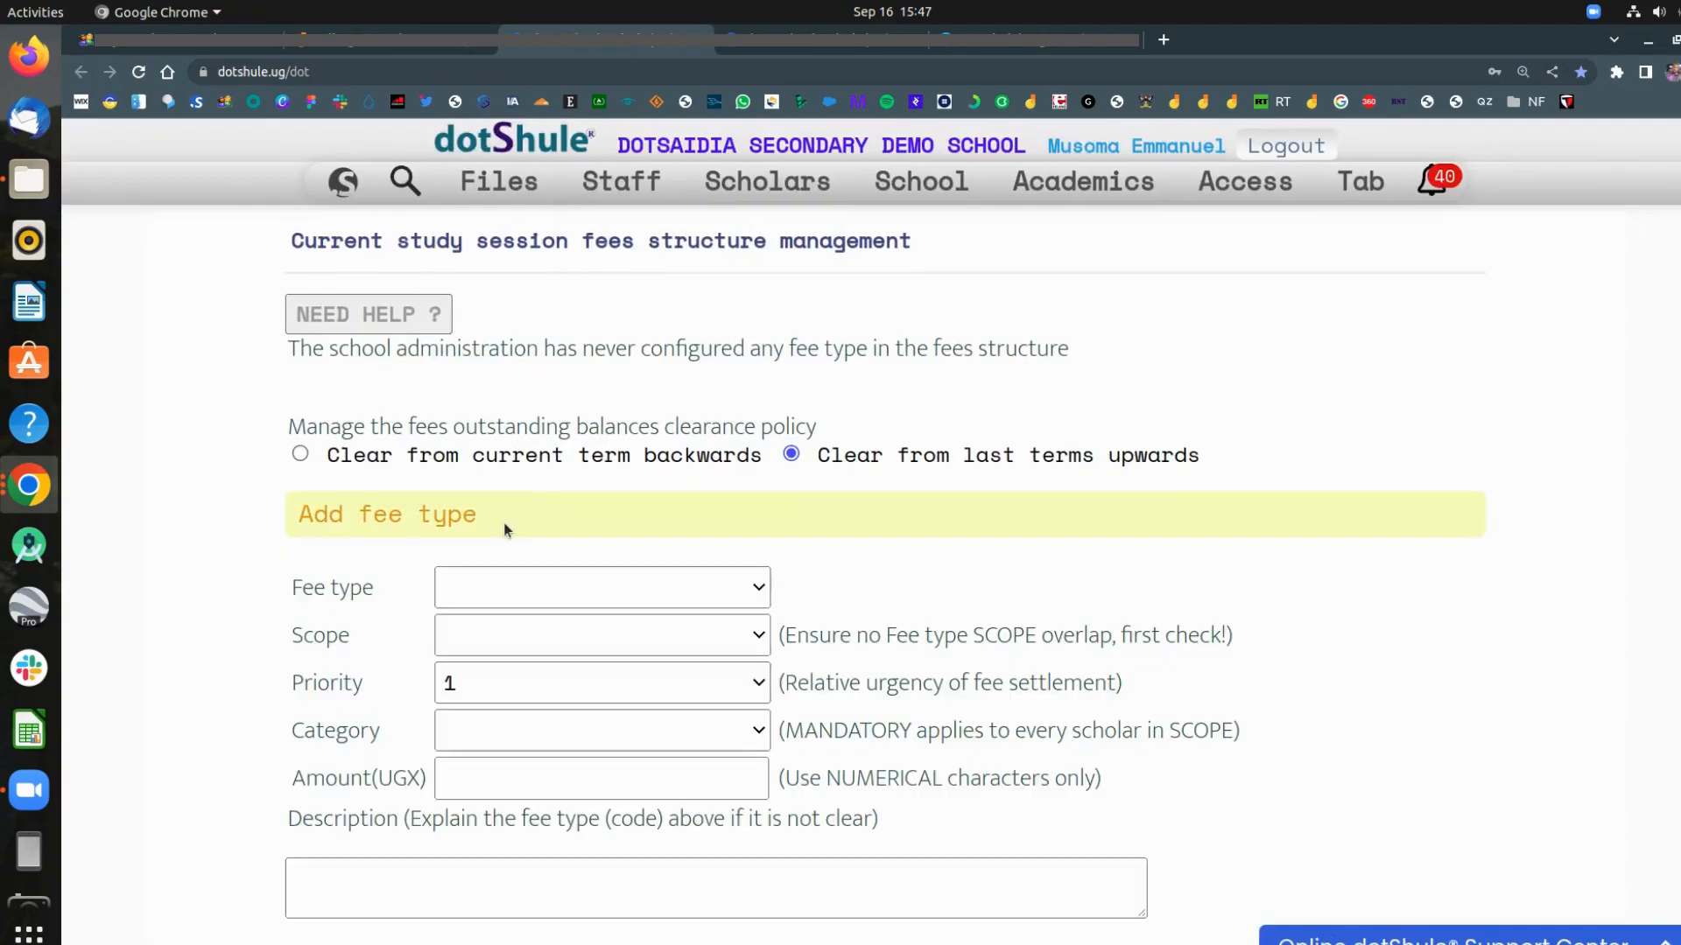
pyautogui.click(522, 590)
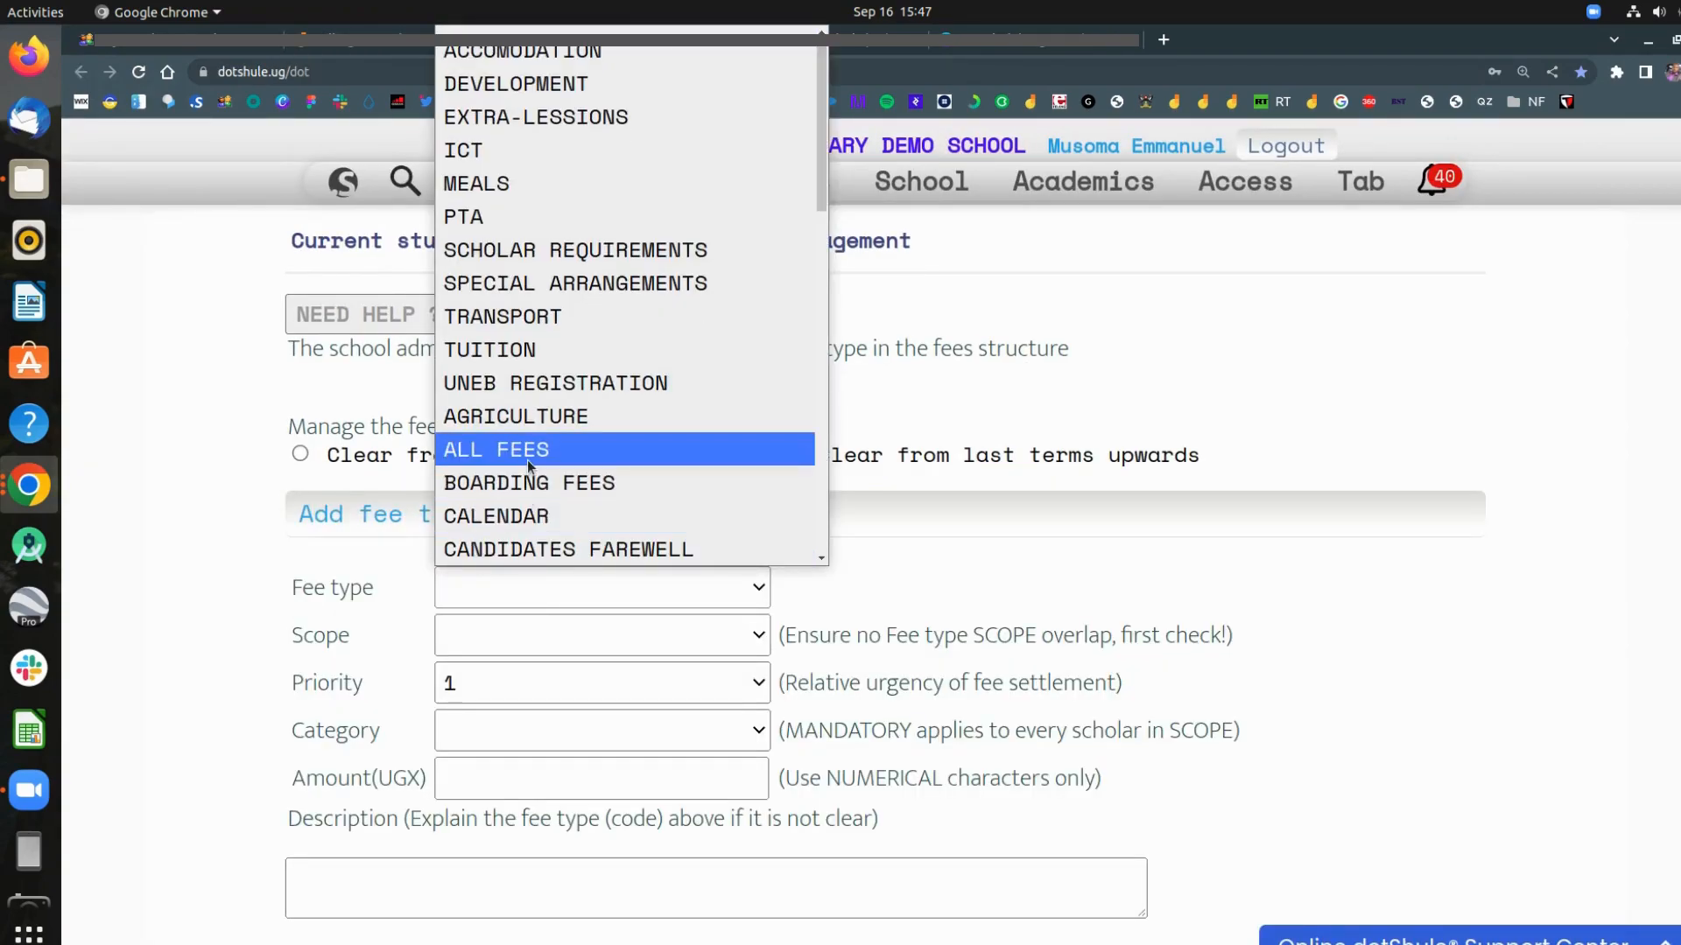
pyautogui.click(536, 484)
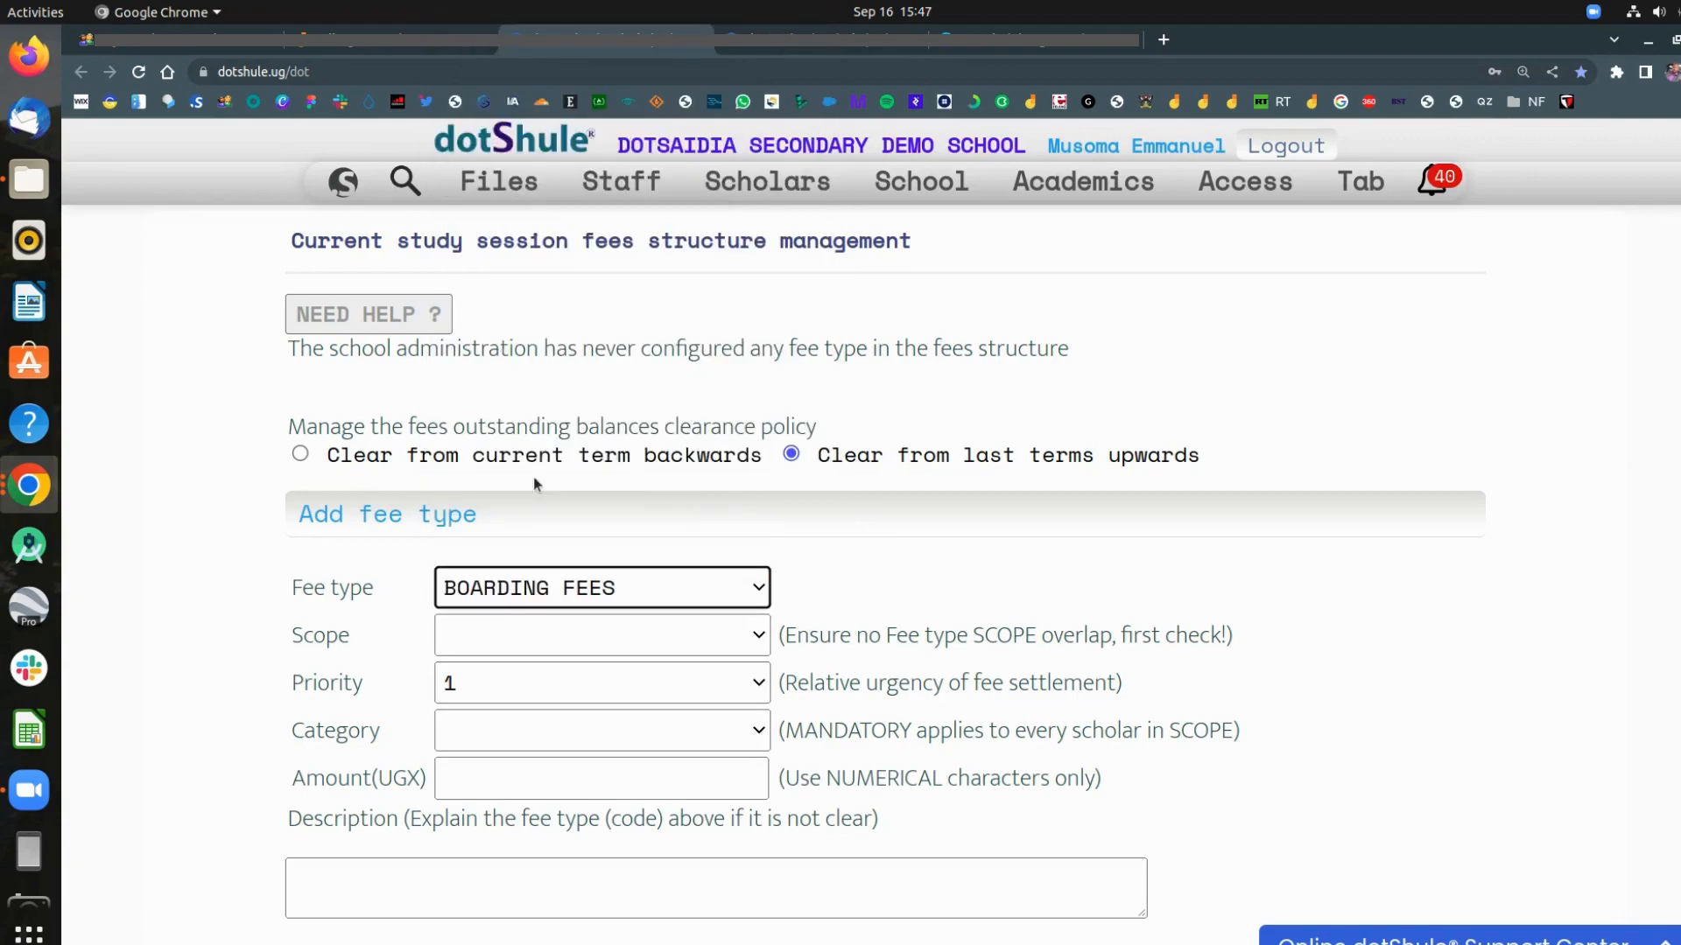
pyautogui.click(514, 639)
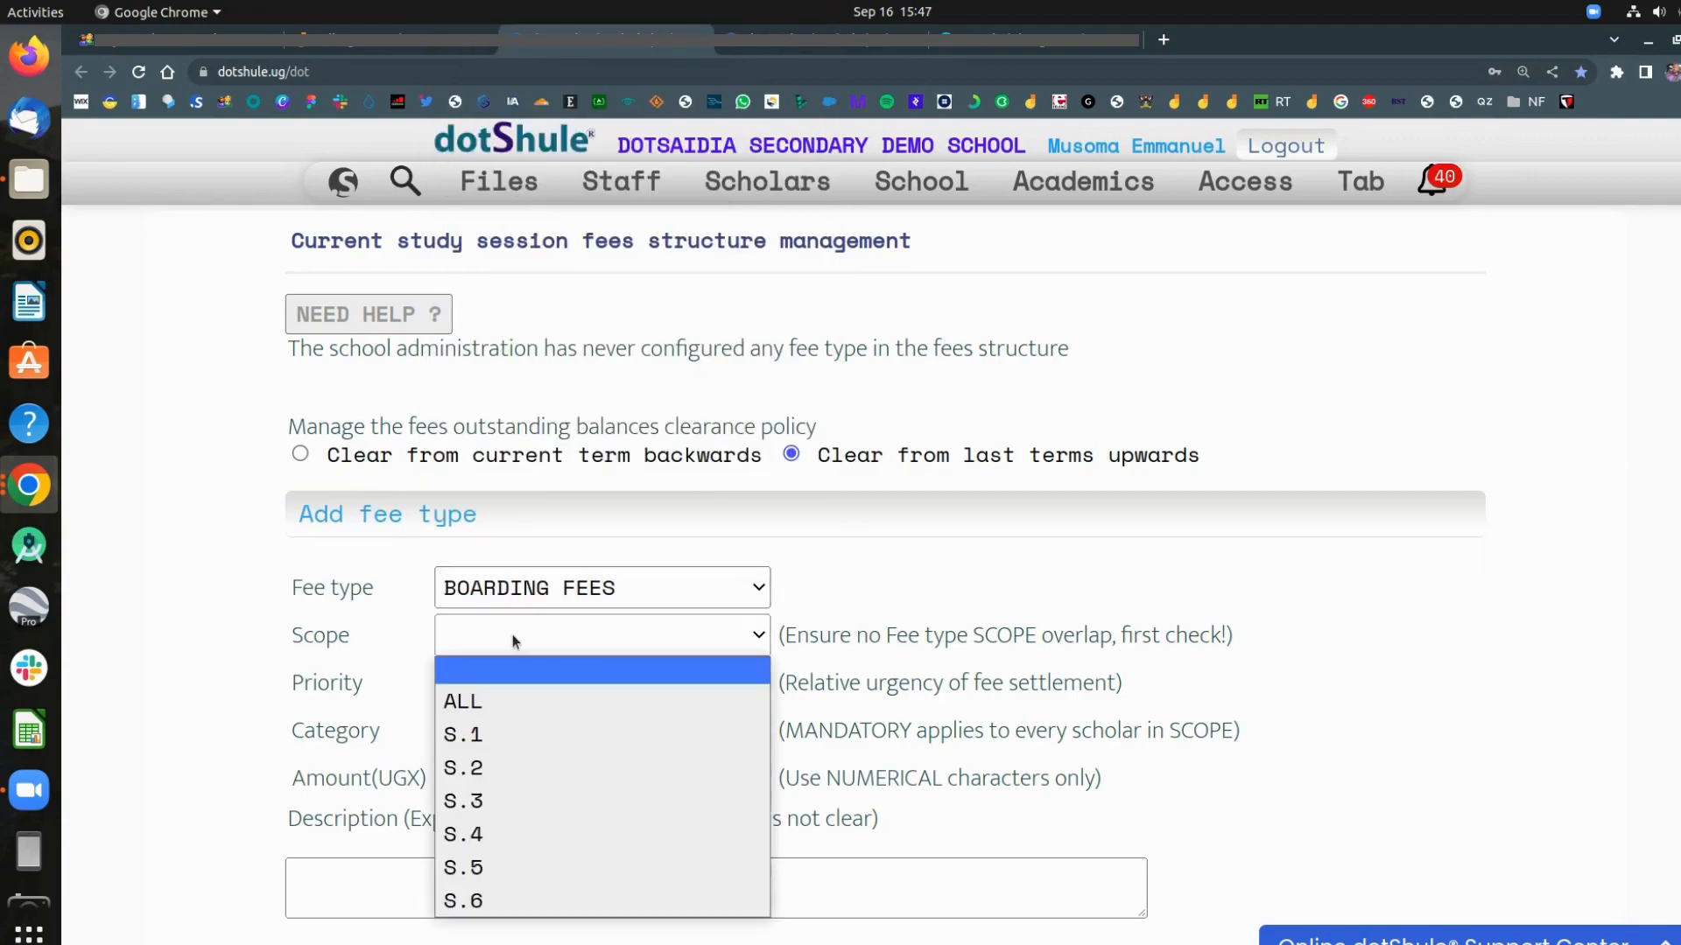
pyautogui.click(511, 830)
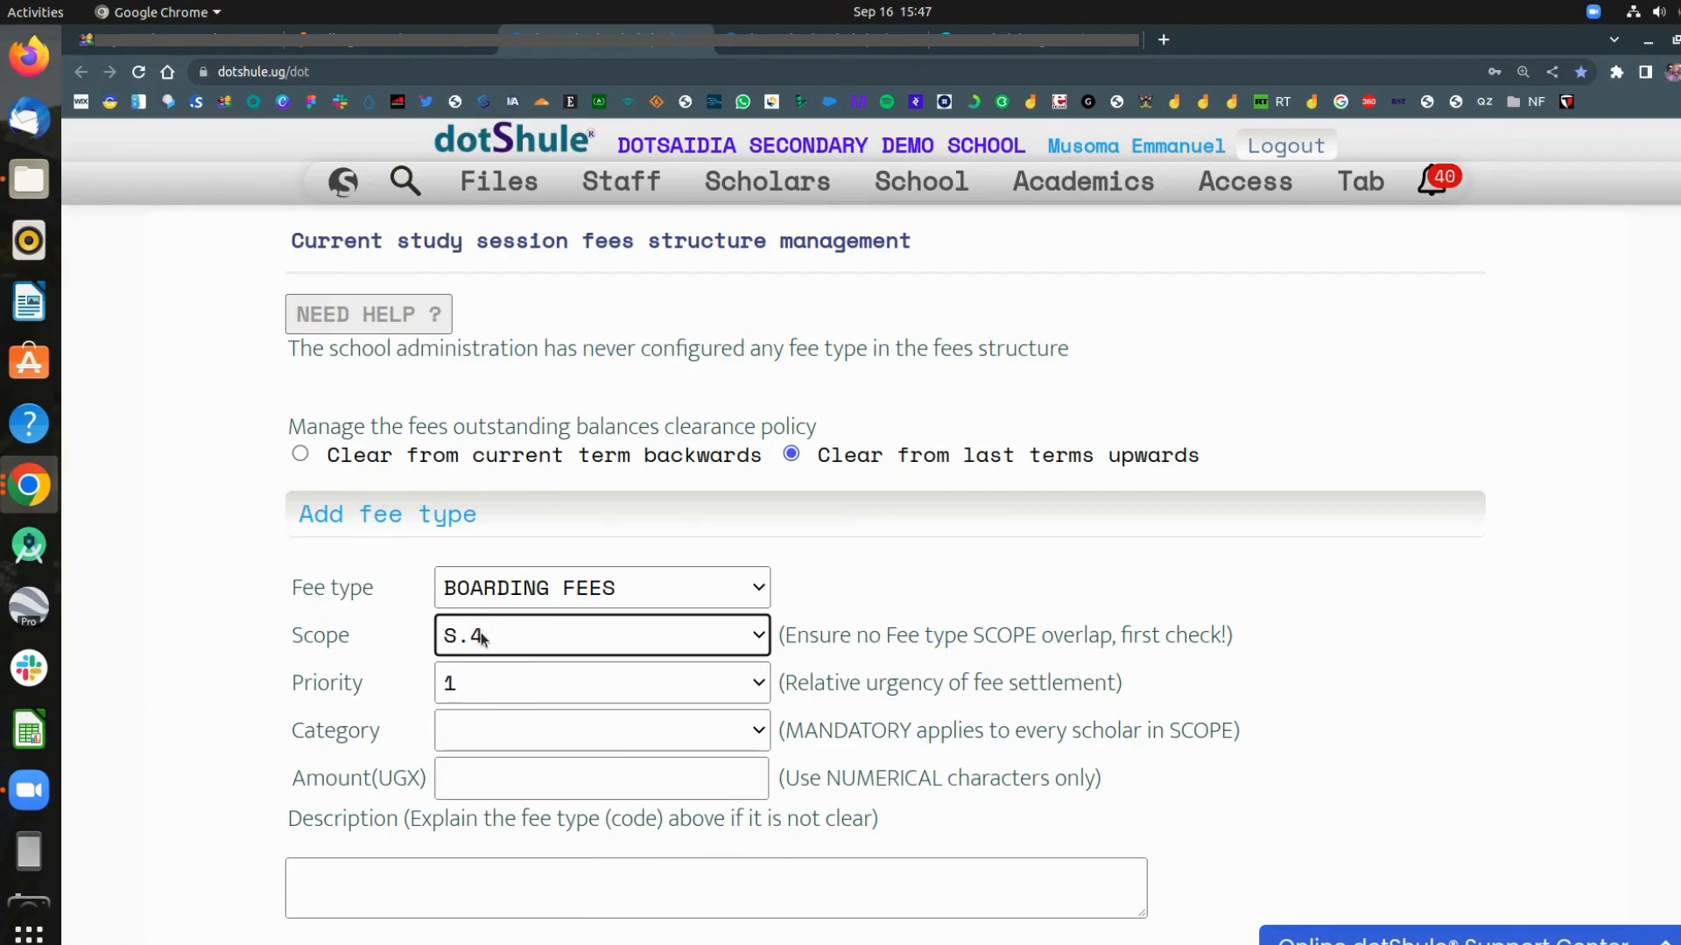
# Step: Give the boarding fee priority 1, category MANDATORY and amount 780000 with no description, and add it to the structure
pyautogui.click(523, 681)
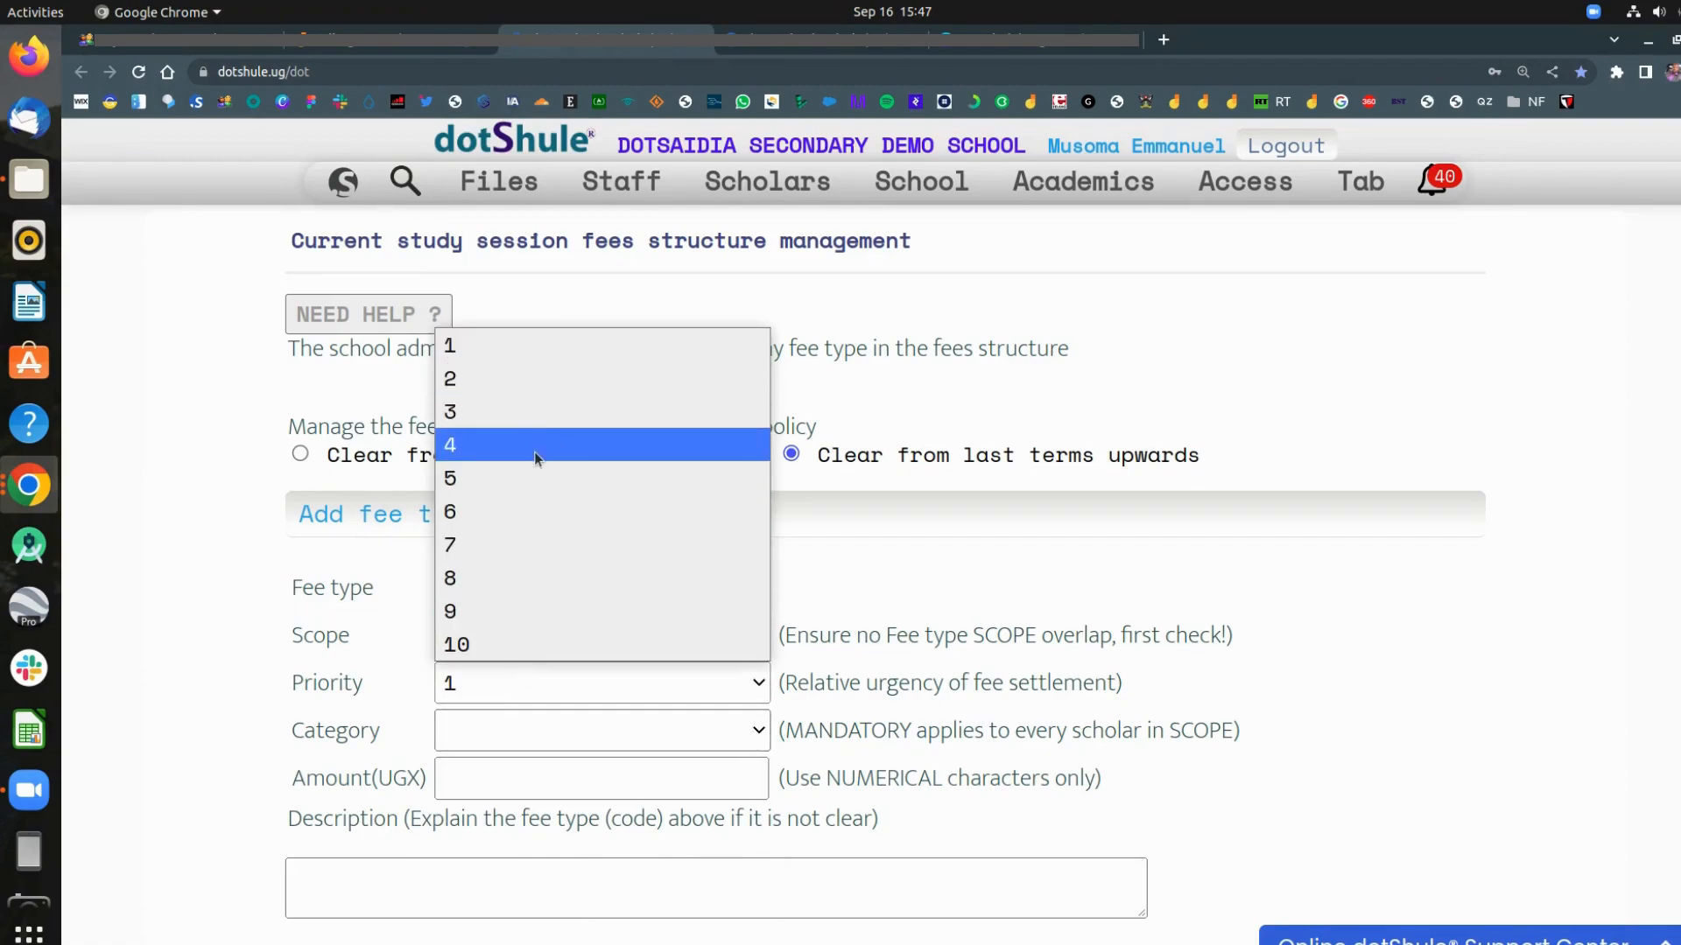
pyautogui.click(550, 354)
pyautogui.click(480, 740)
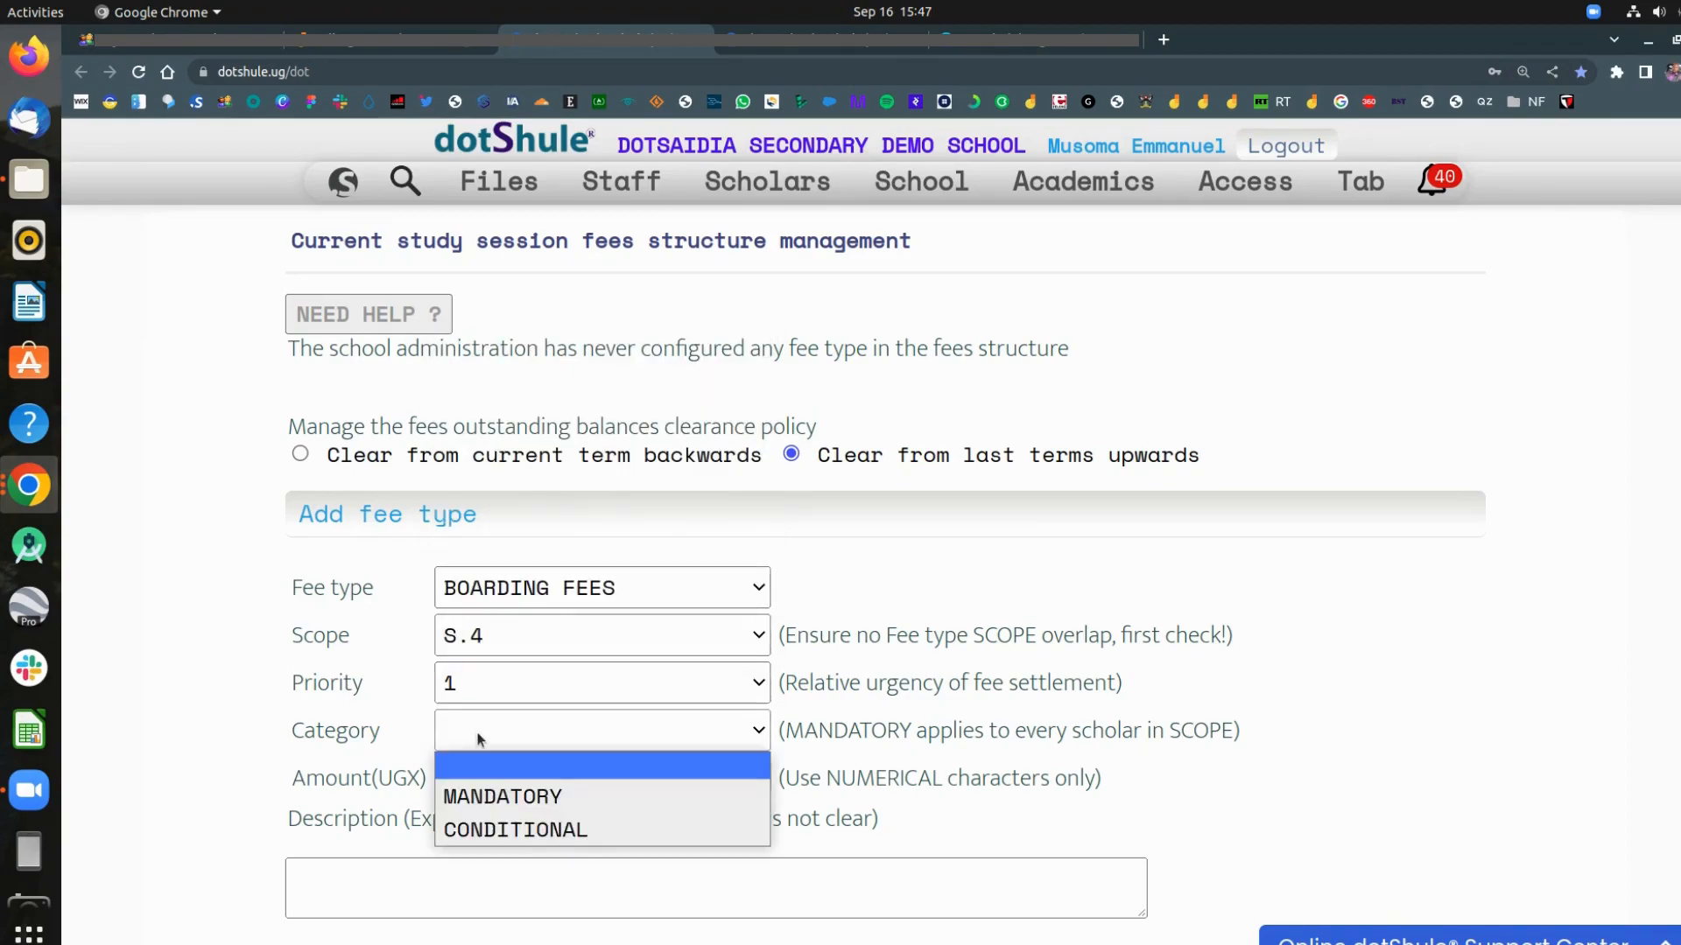
pyautogui.click(479, 793)
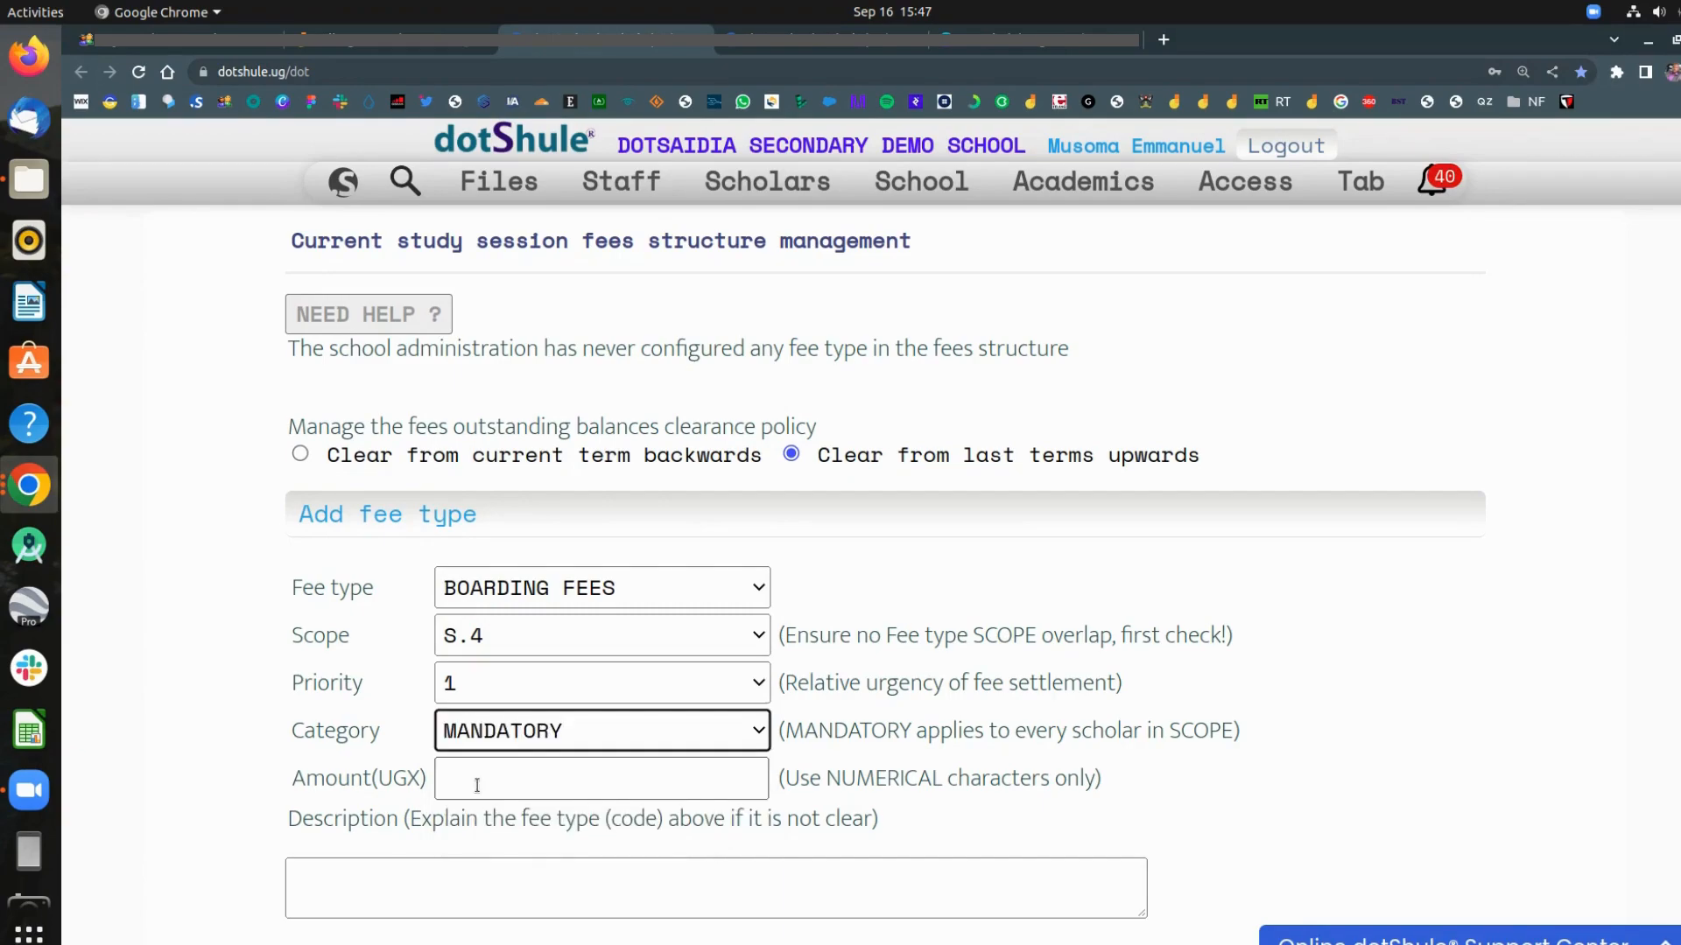
pyautogui.click(534, 776)
pyautogui.write('7')
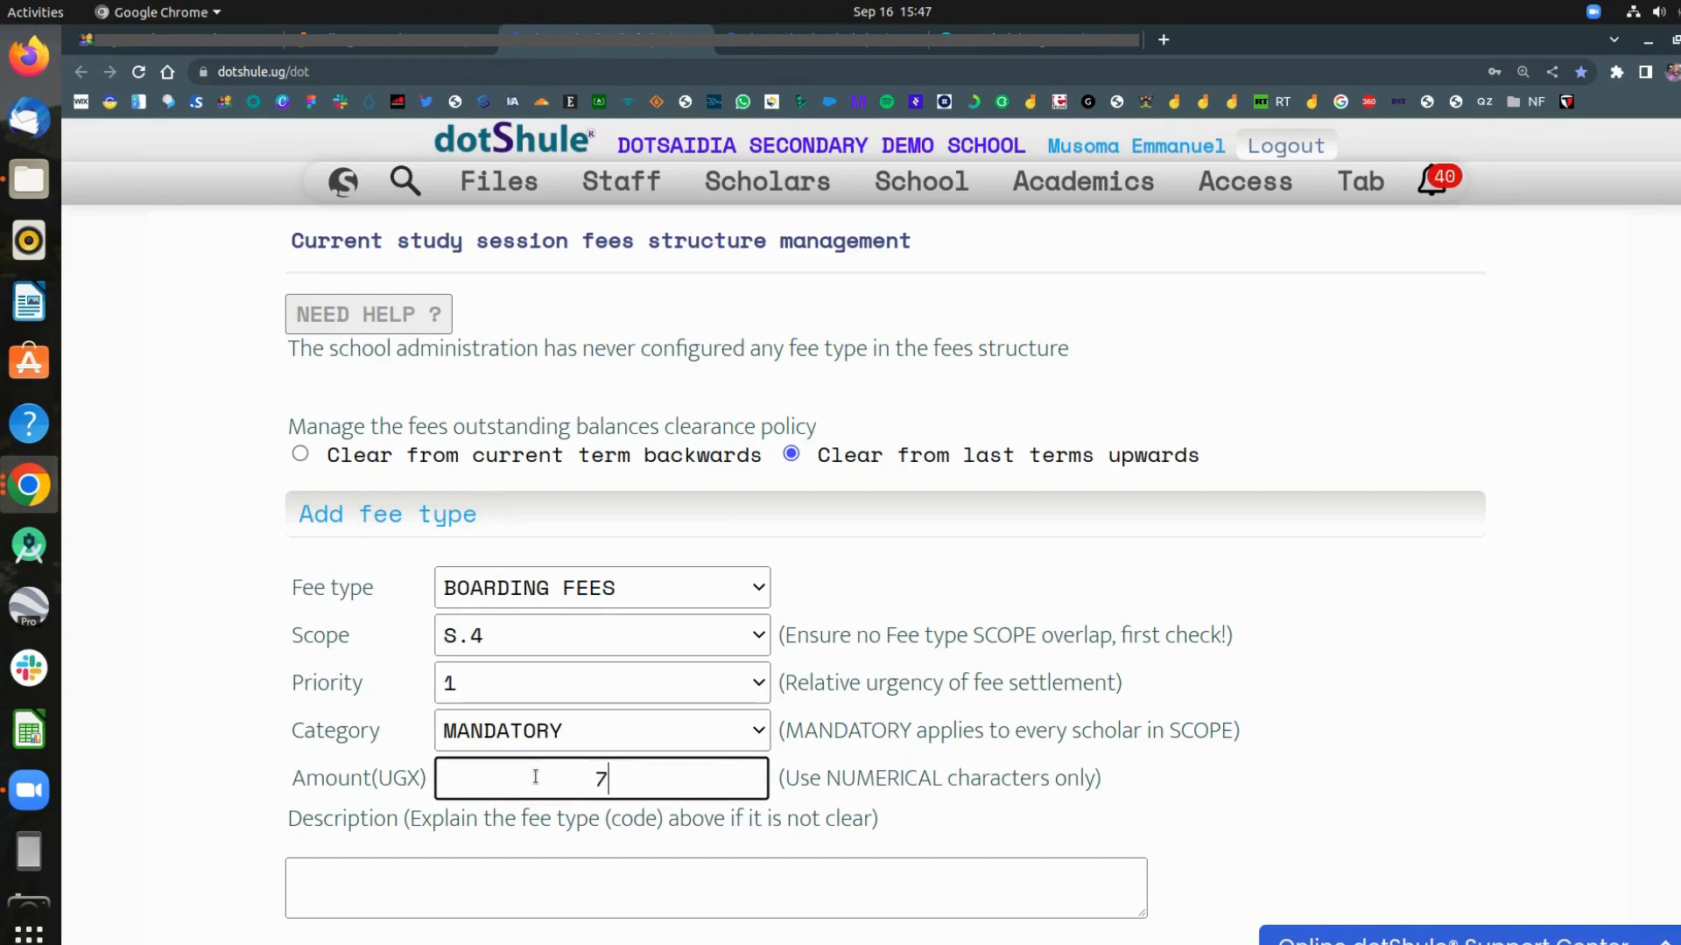
pyautogui.write('80000')
pyautogui.scroll(-3, 535, 777)
pyautogui.click(453, 759)
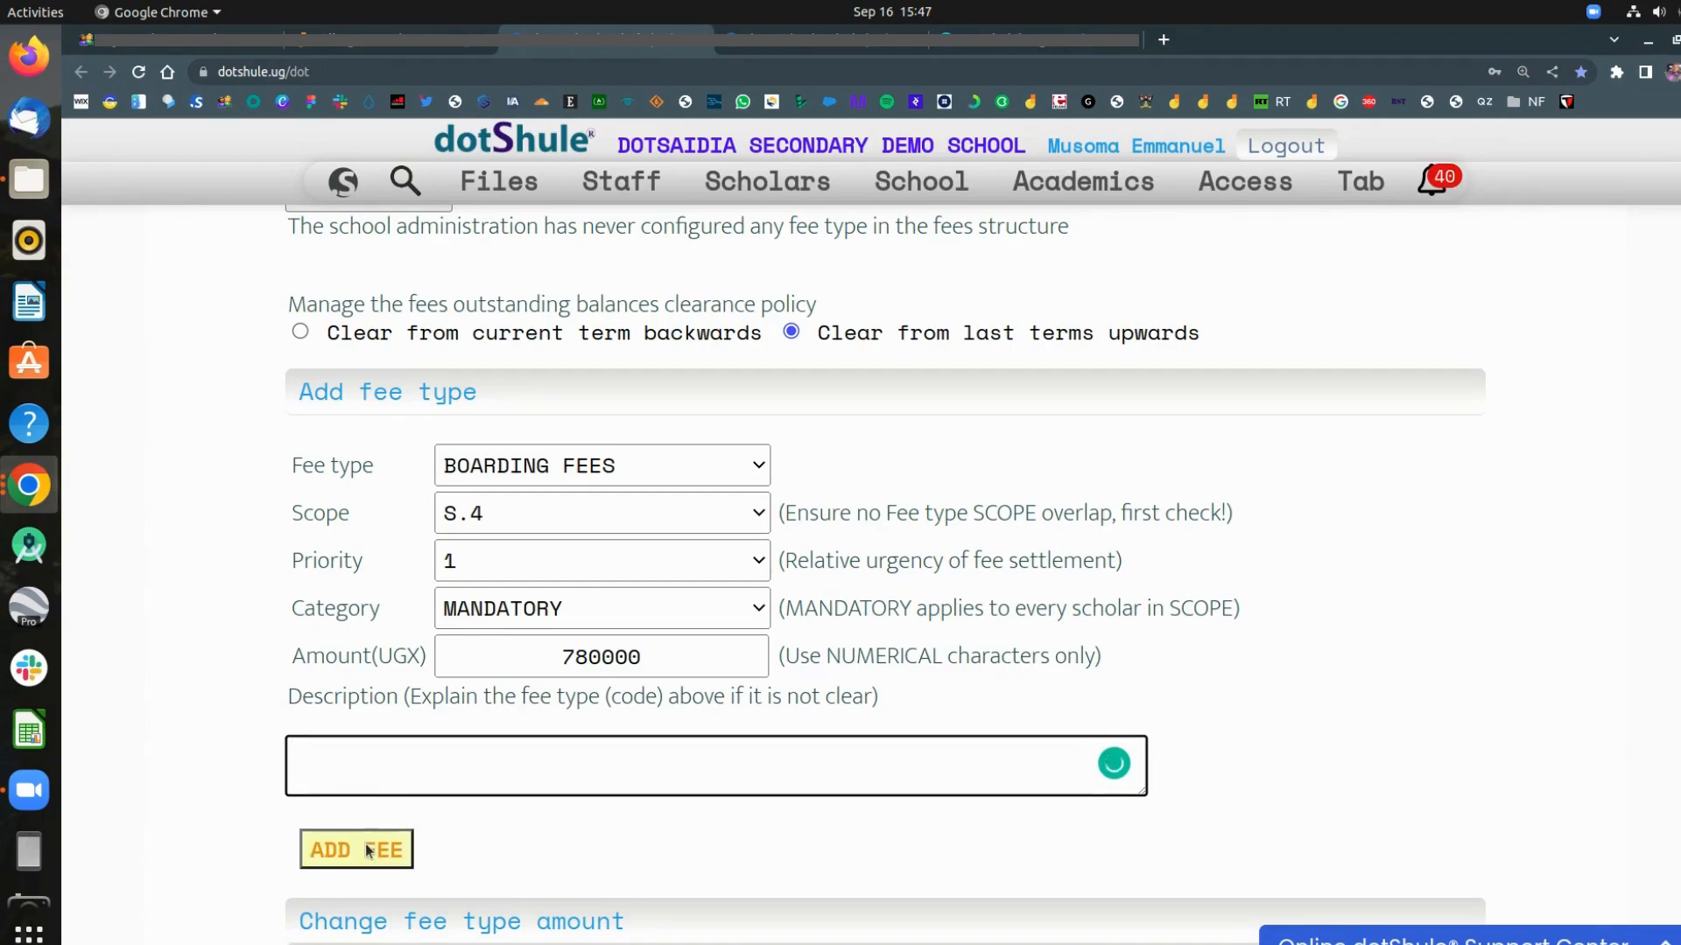
pyautogui.click(367, 849)
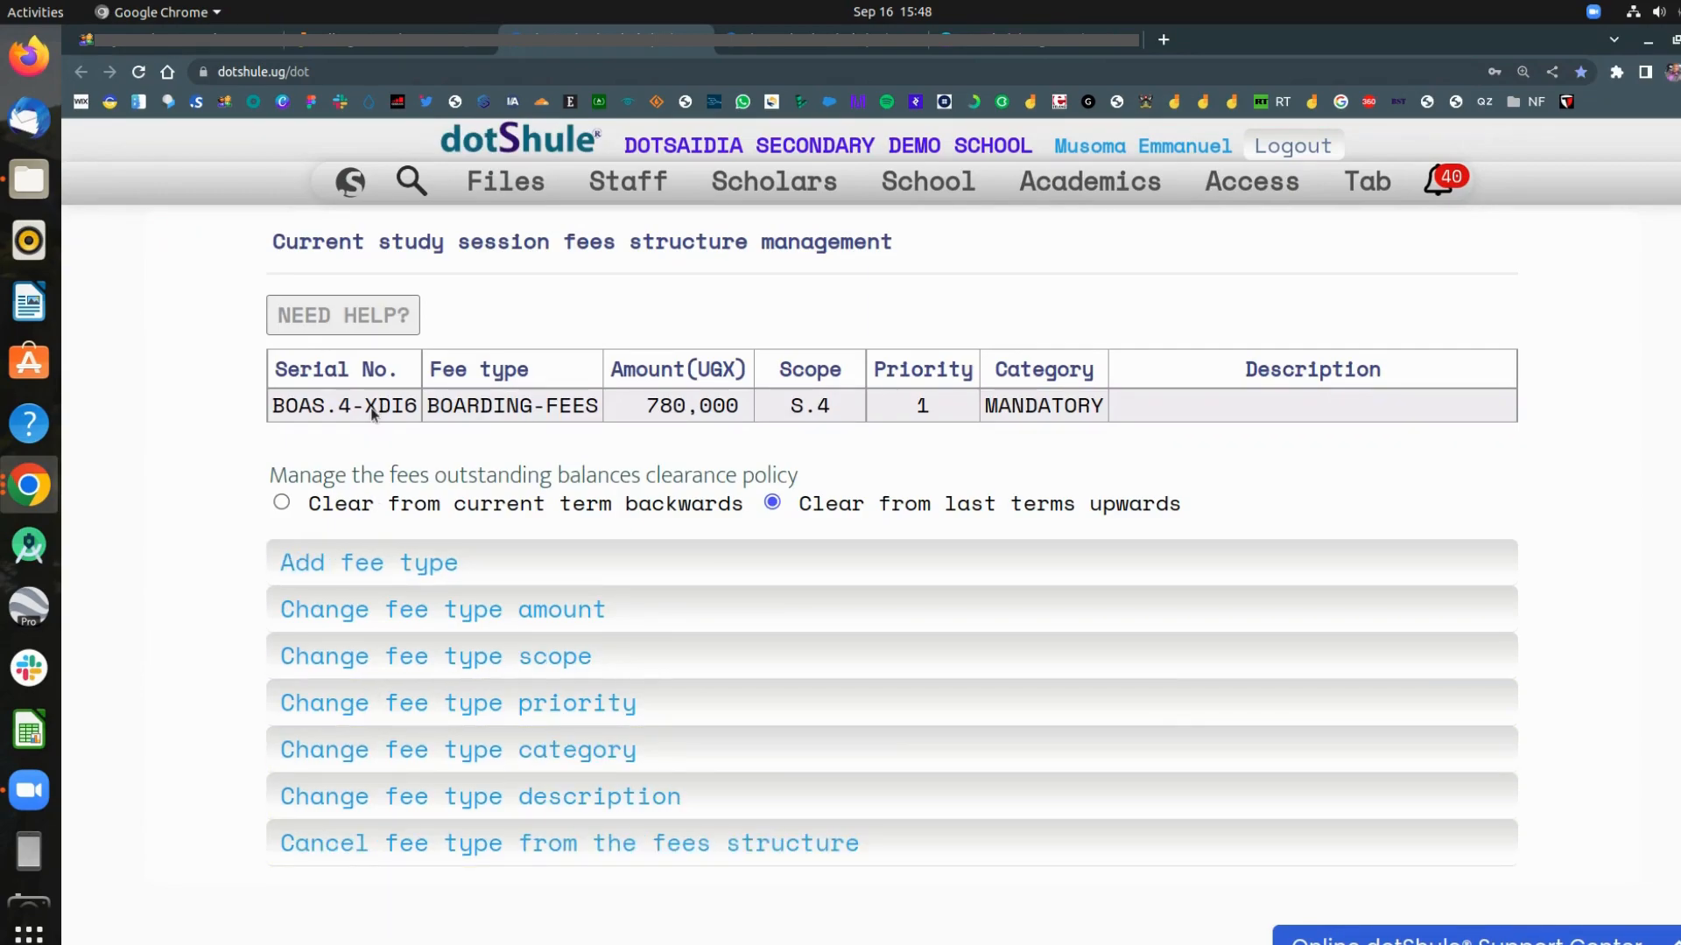
# Step: Begin another fee type entry with fee type DAY FEES and scope S.4
pyautogui.click(417, 567)
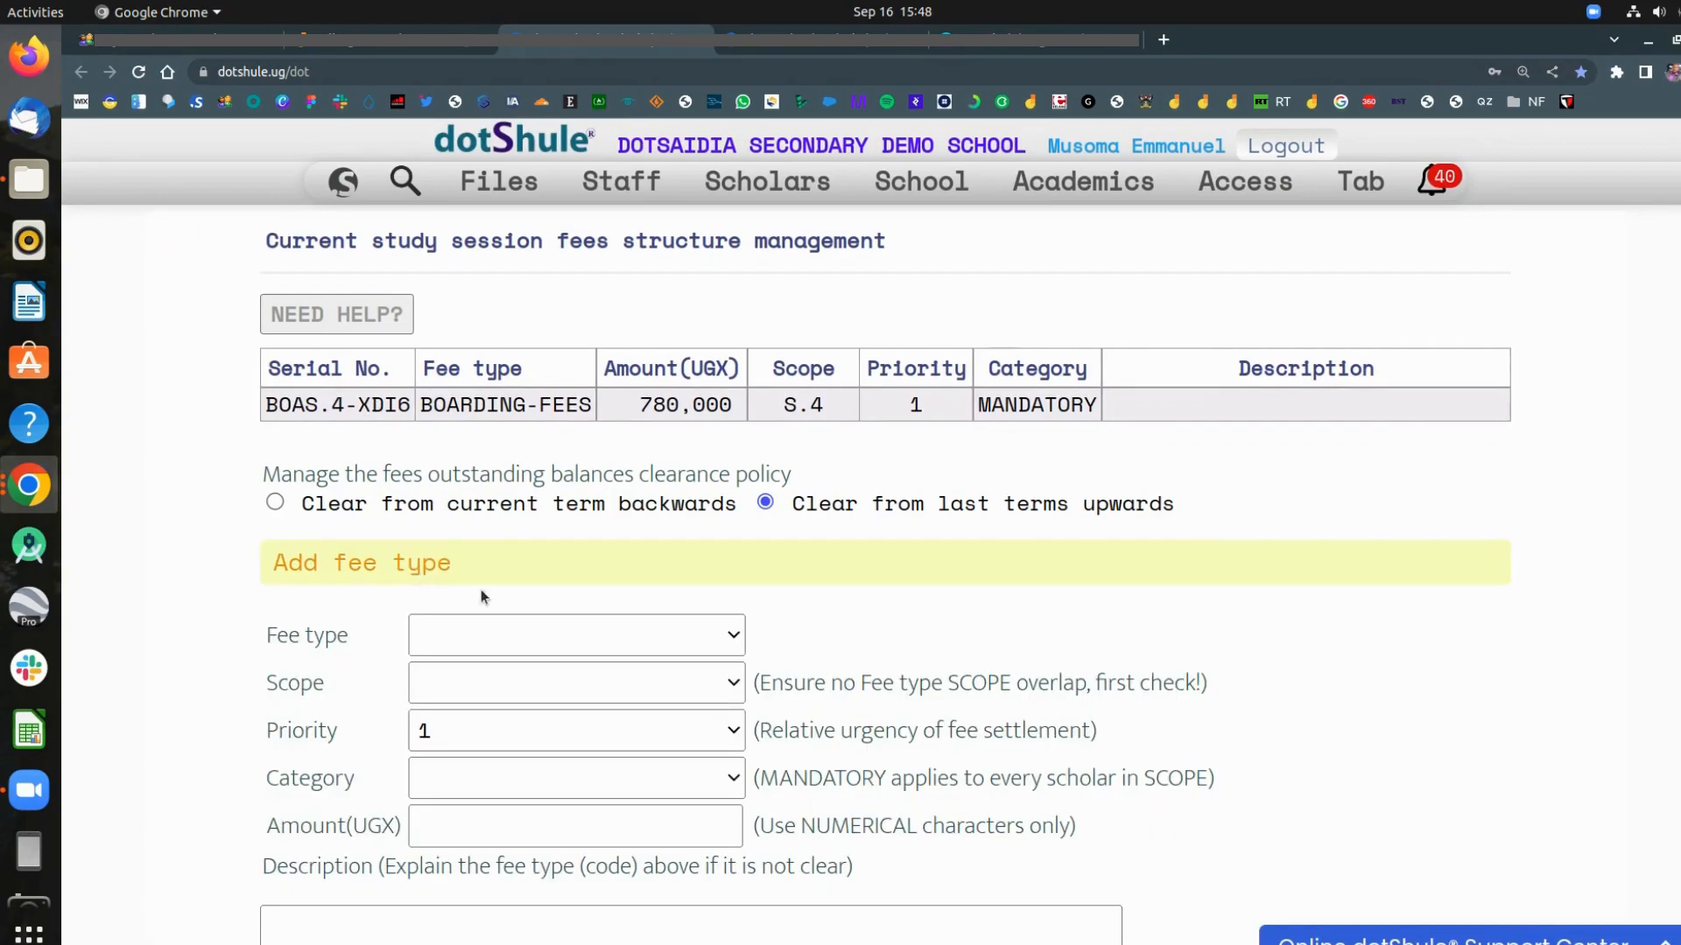
pyautogui.click(555, 635)
pyautogui.press('d')
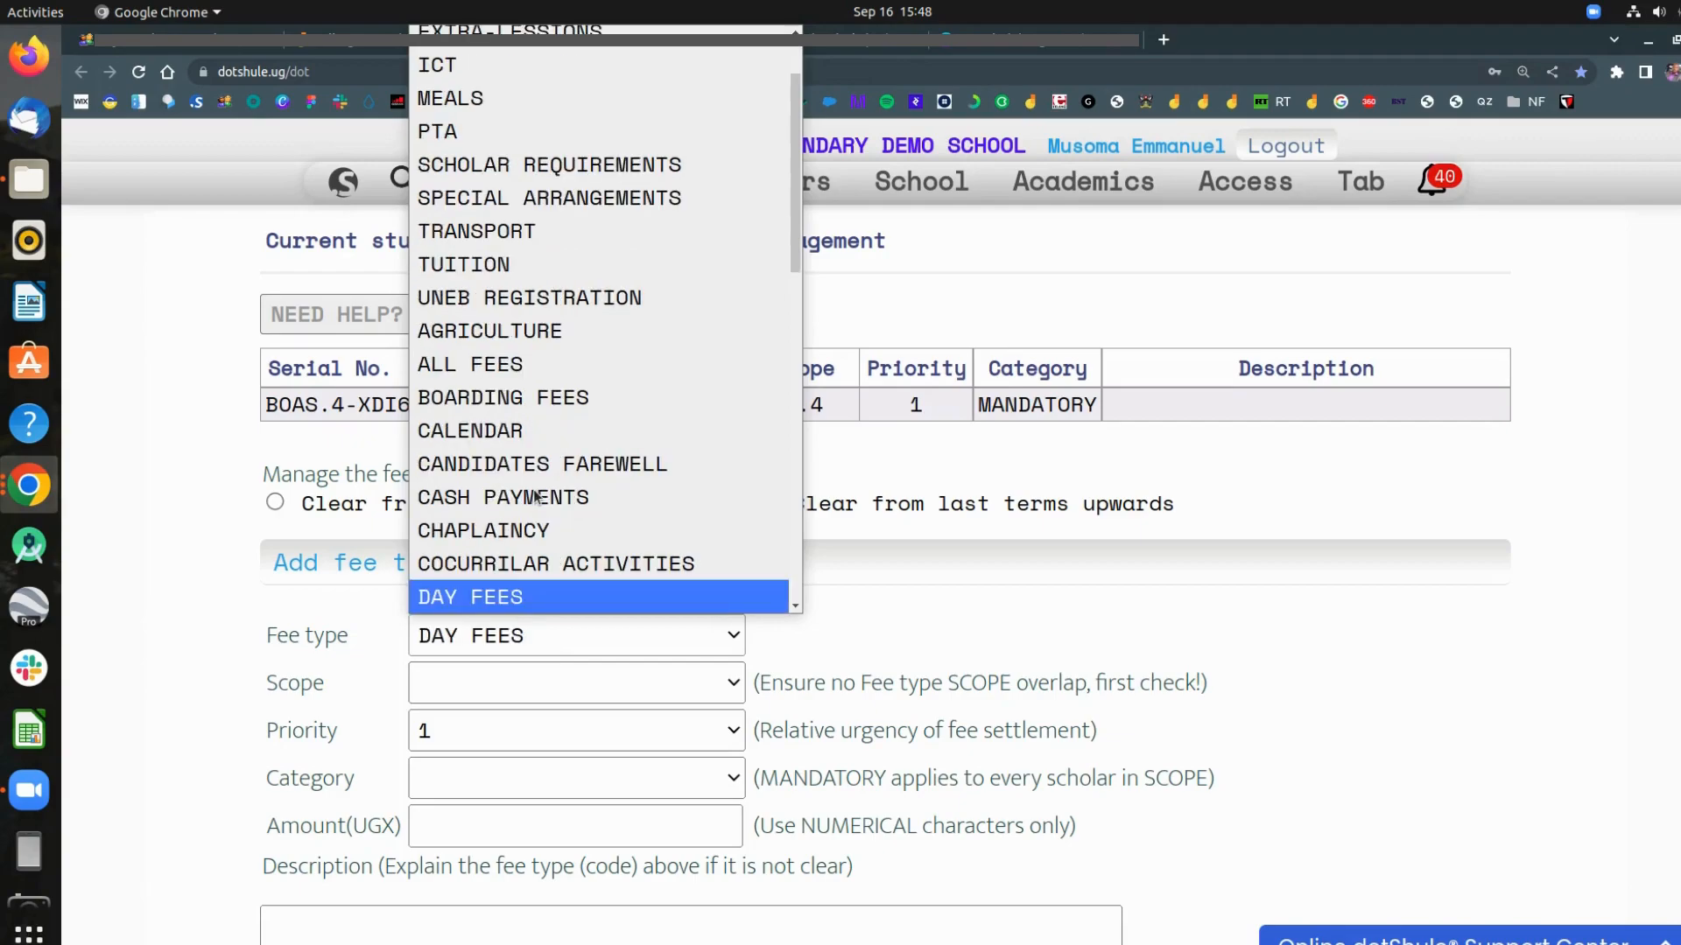
pyautogui.click(548, 691)
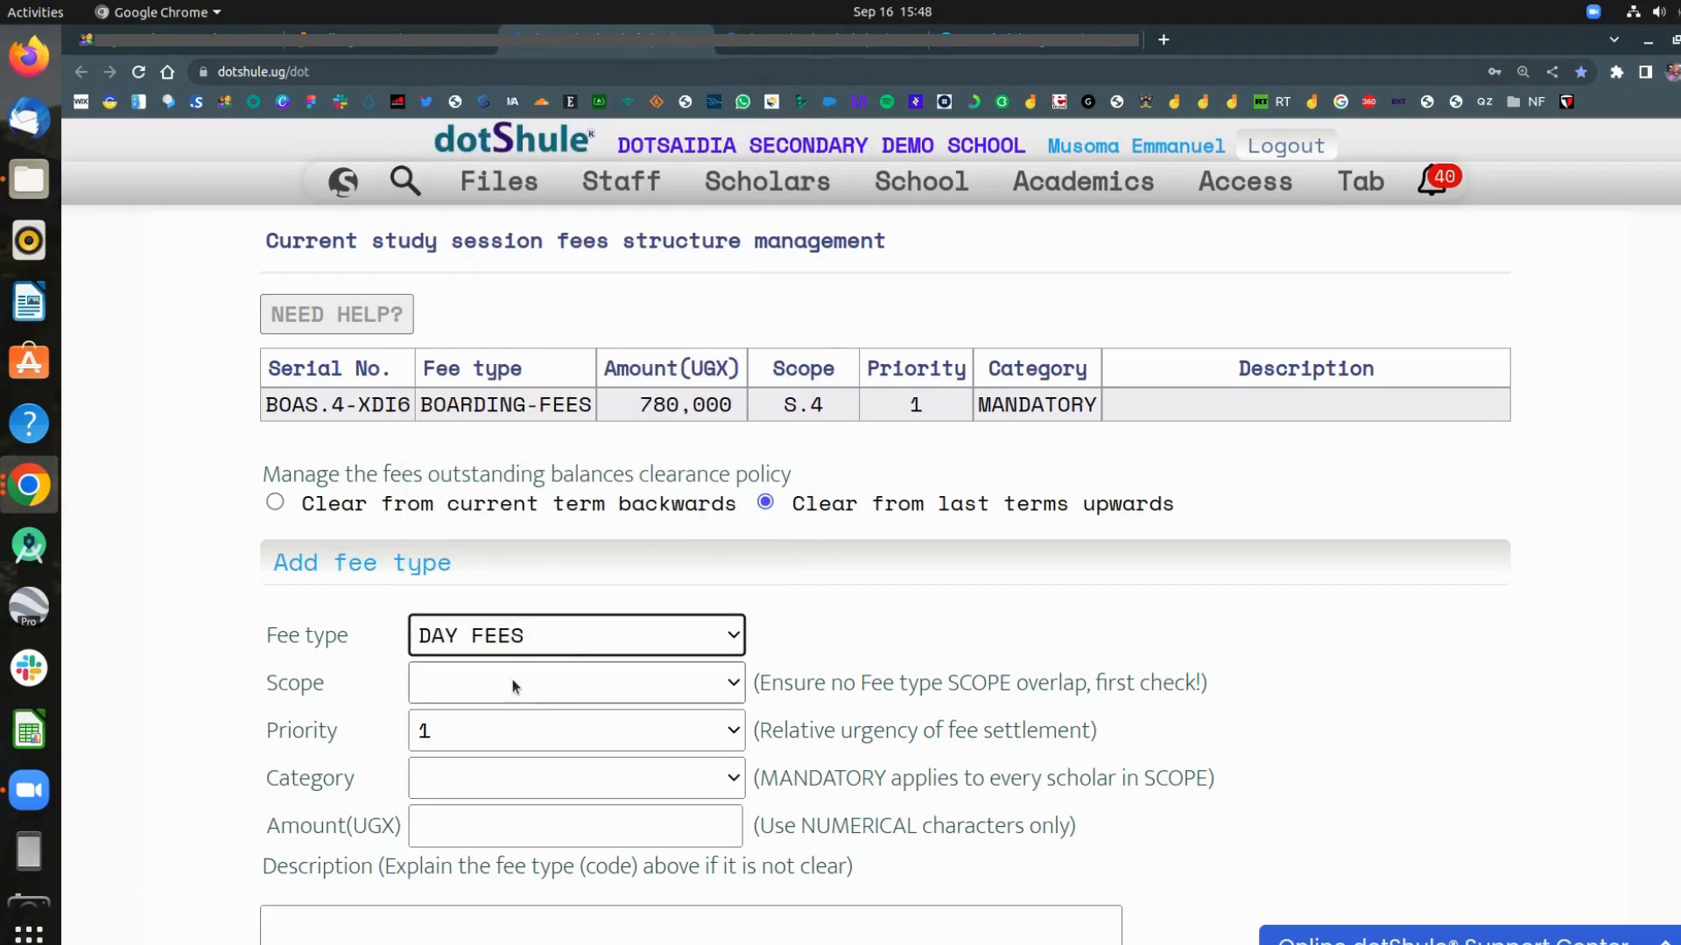
pyautogui.click(512, 679)
pyautogui.click(474, 882)
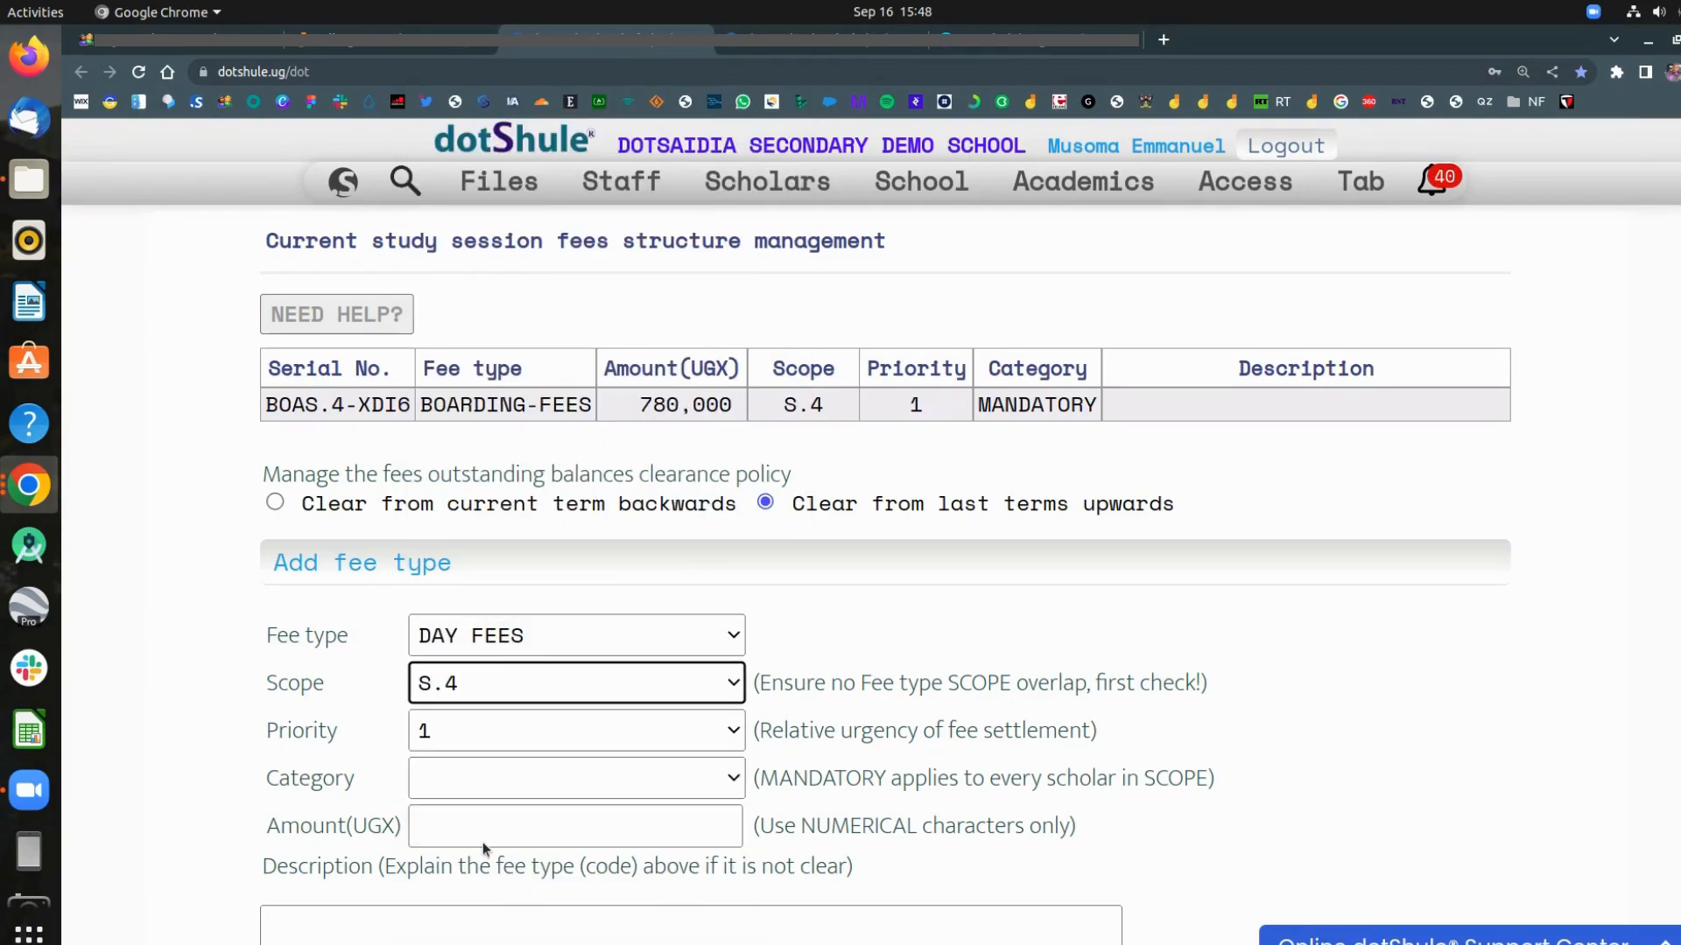
# Step: Set the day fee's category to MANDATORY and amount to 320000, and add it to the fees structure
pyautogui.click(512, 791)
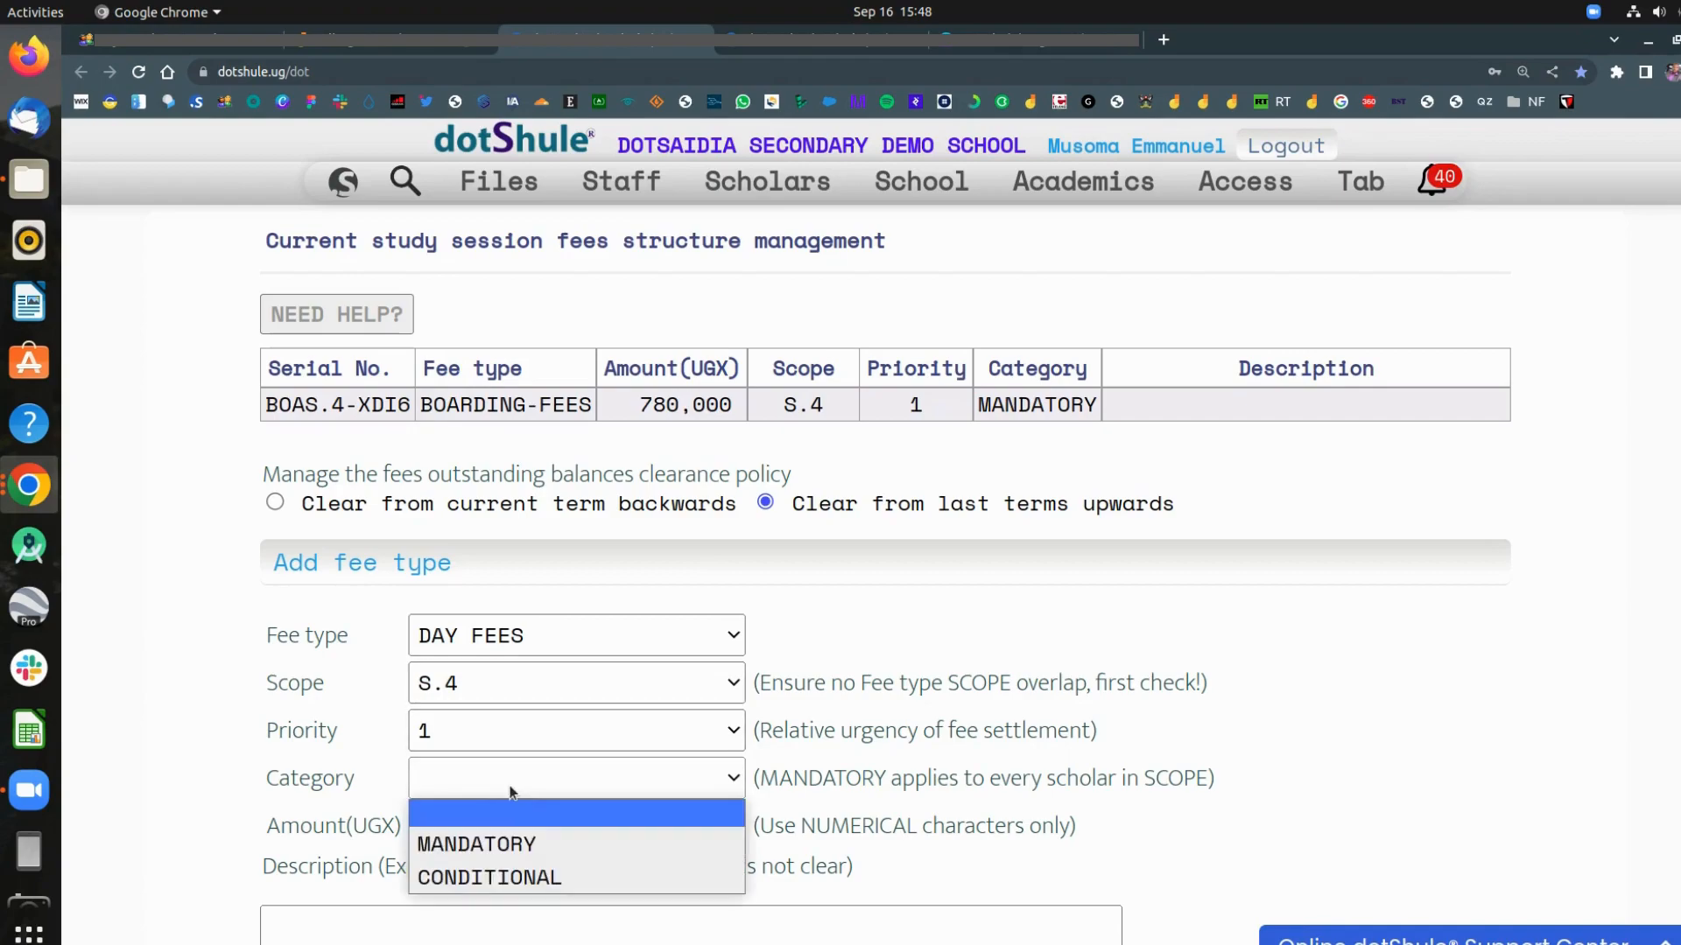
pyautogui.click(512, 850)
pyautogui.click(532, 828)
pyautogui.write('320000')
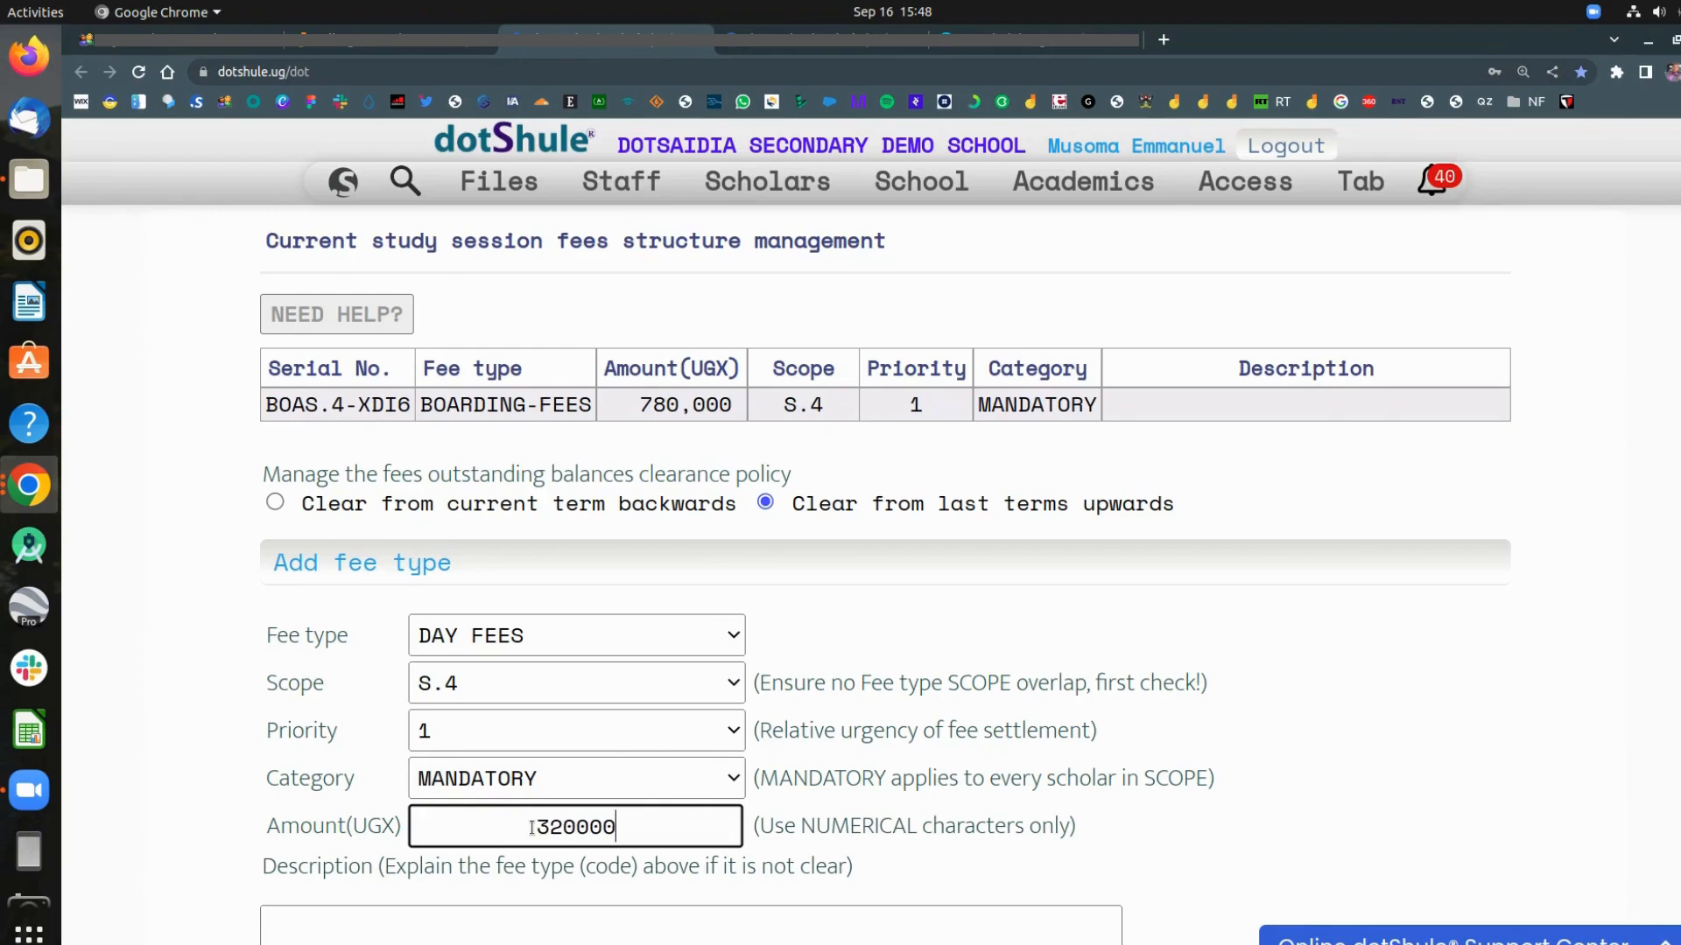
pyautogui.scroll(-1, 532, 828)
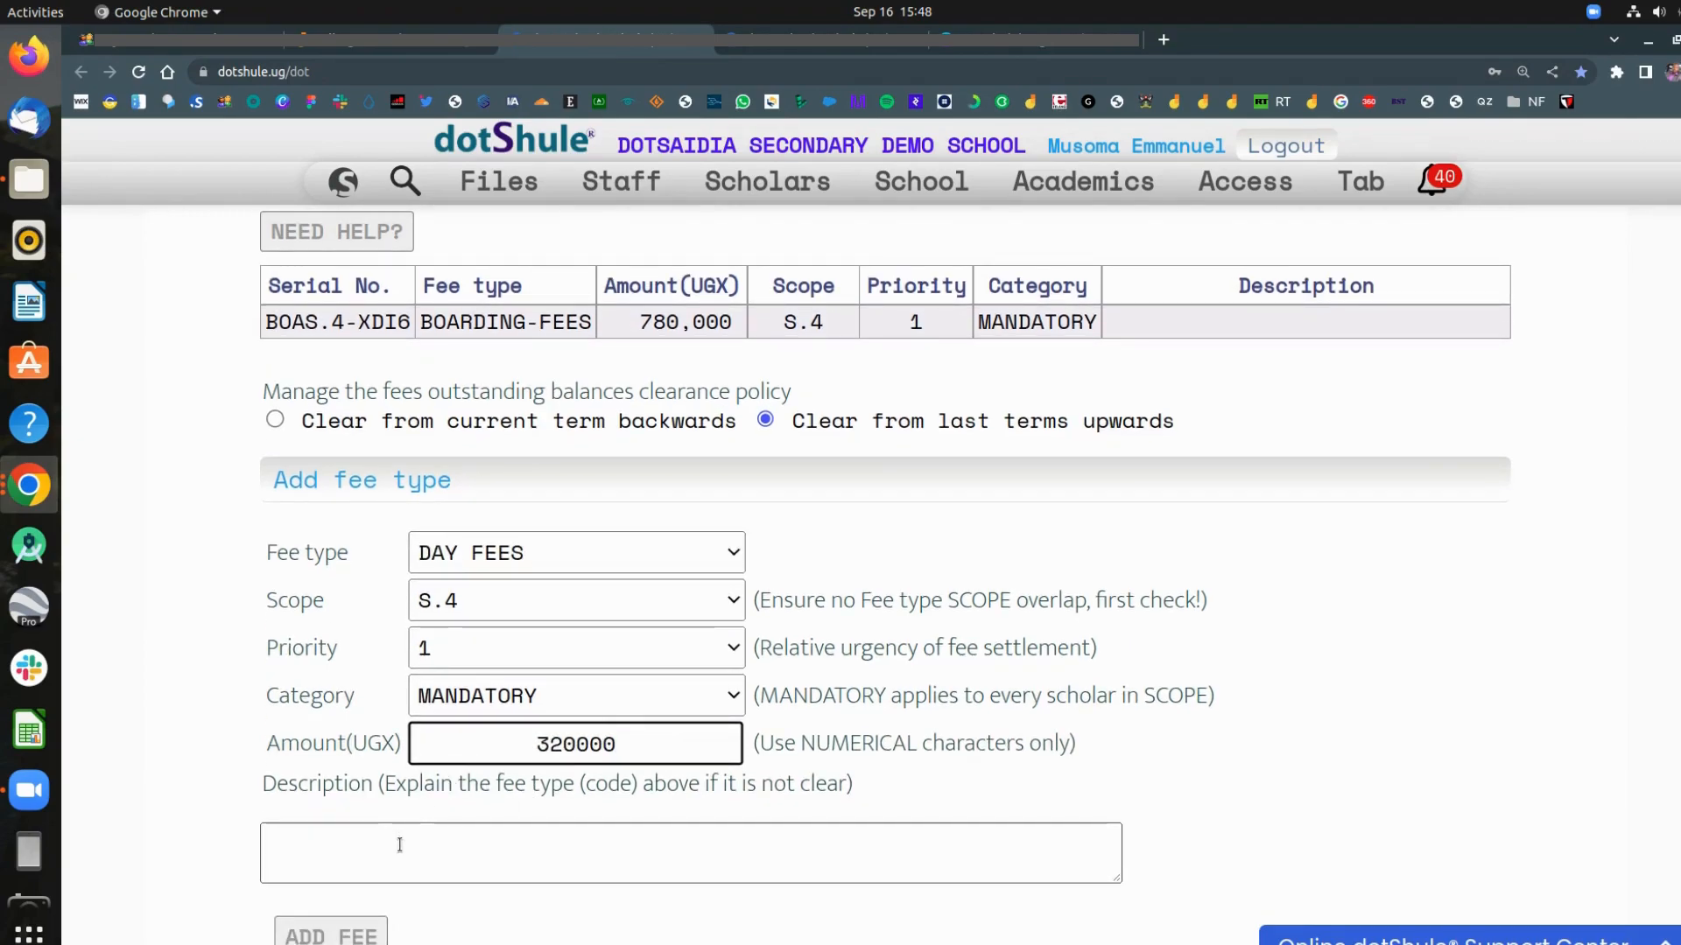
pyautogui.click(302, 933)
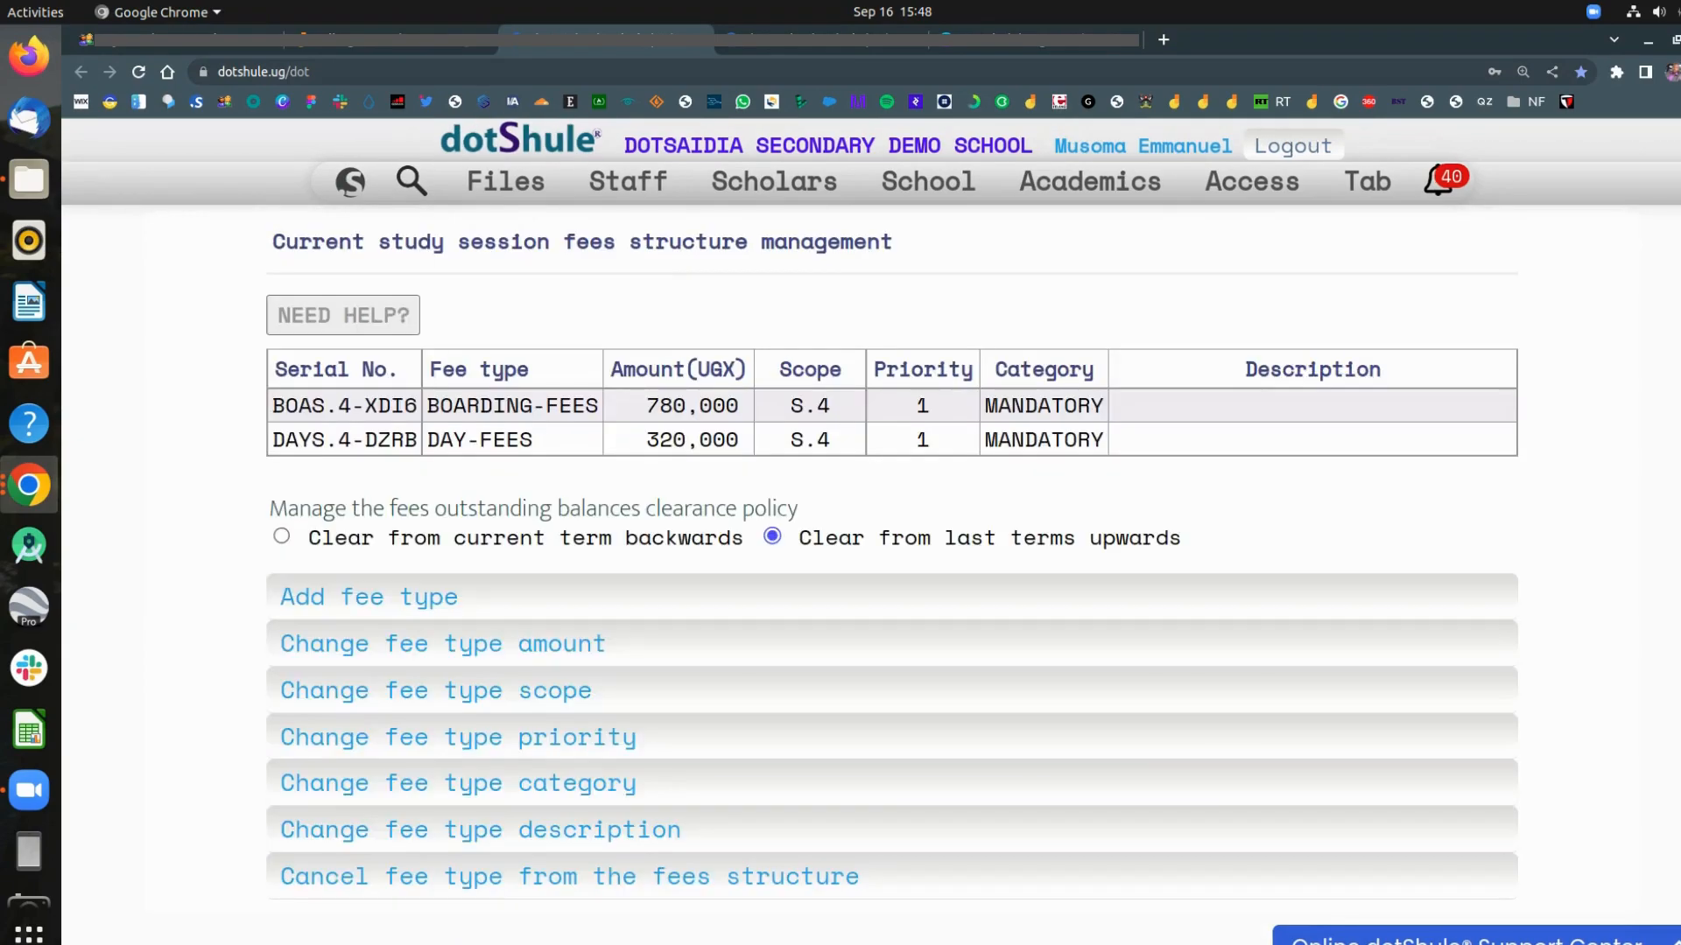
# Step: Begin a new fee type entry with fee type BOARDING FEES and scope S.6
pyautogui.click(444, 599)
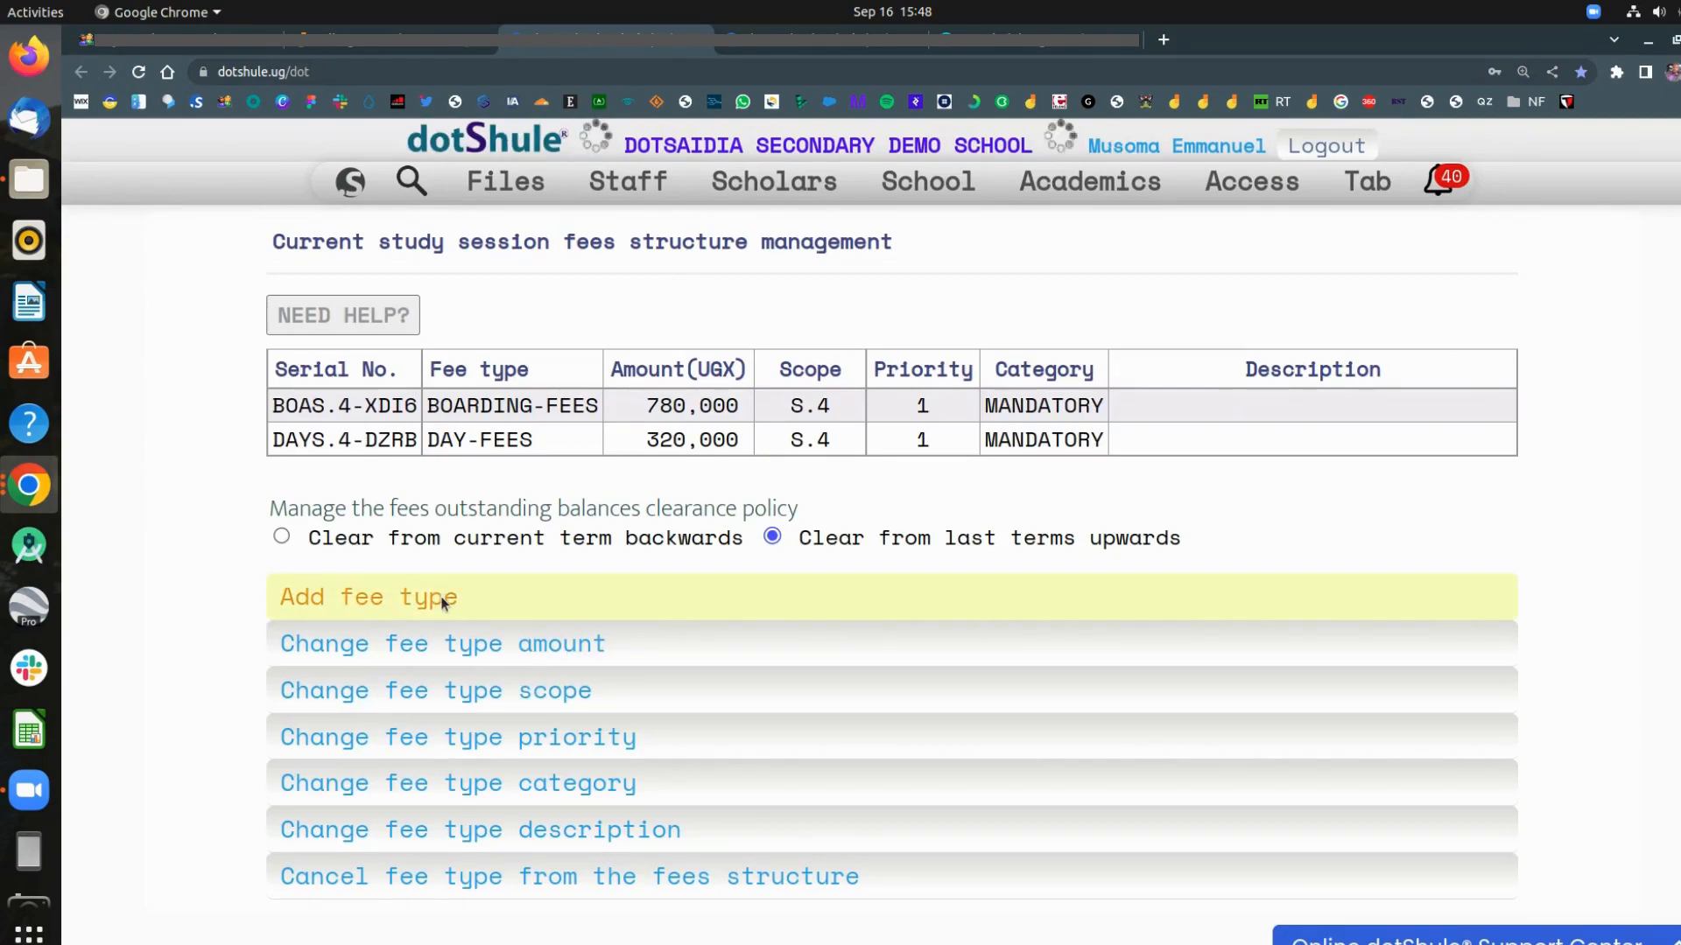
pyautogui.click(551, 659)
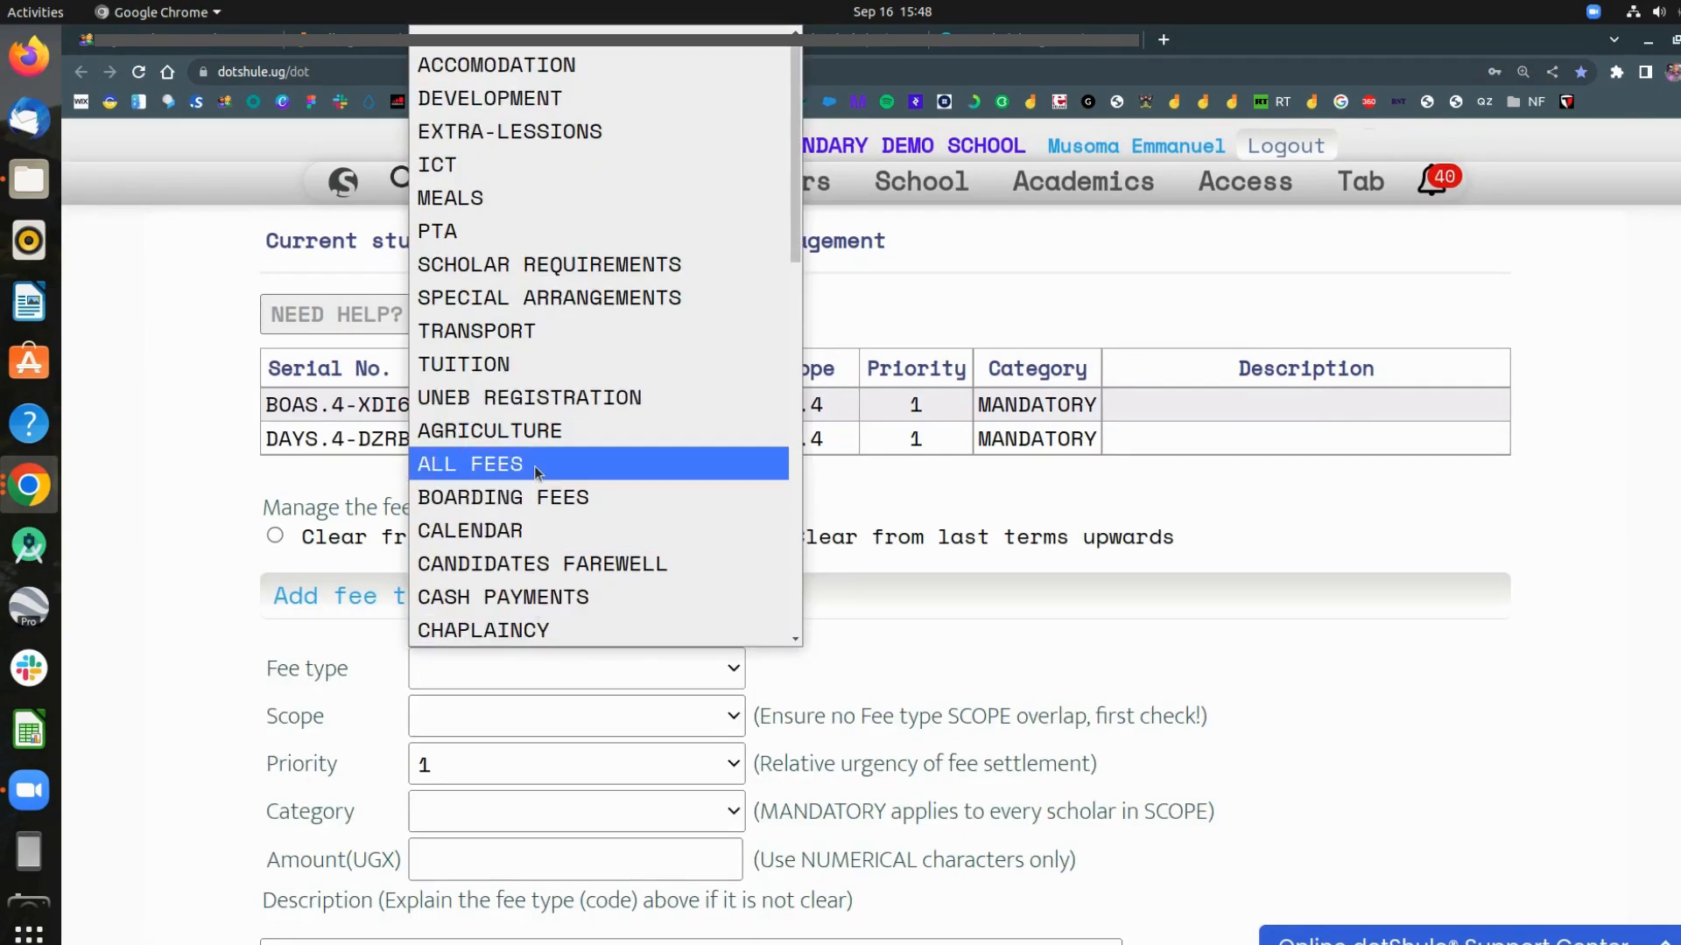
pyautogui.click(532, 497)
pyautogui.click(508, 720)
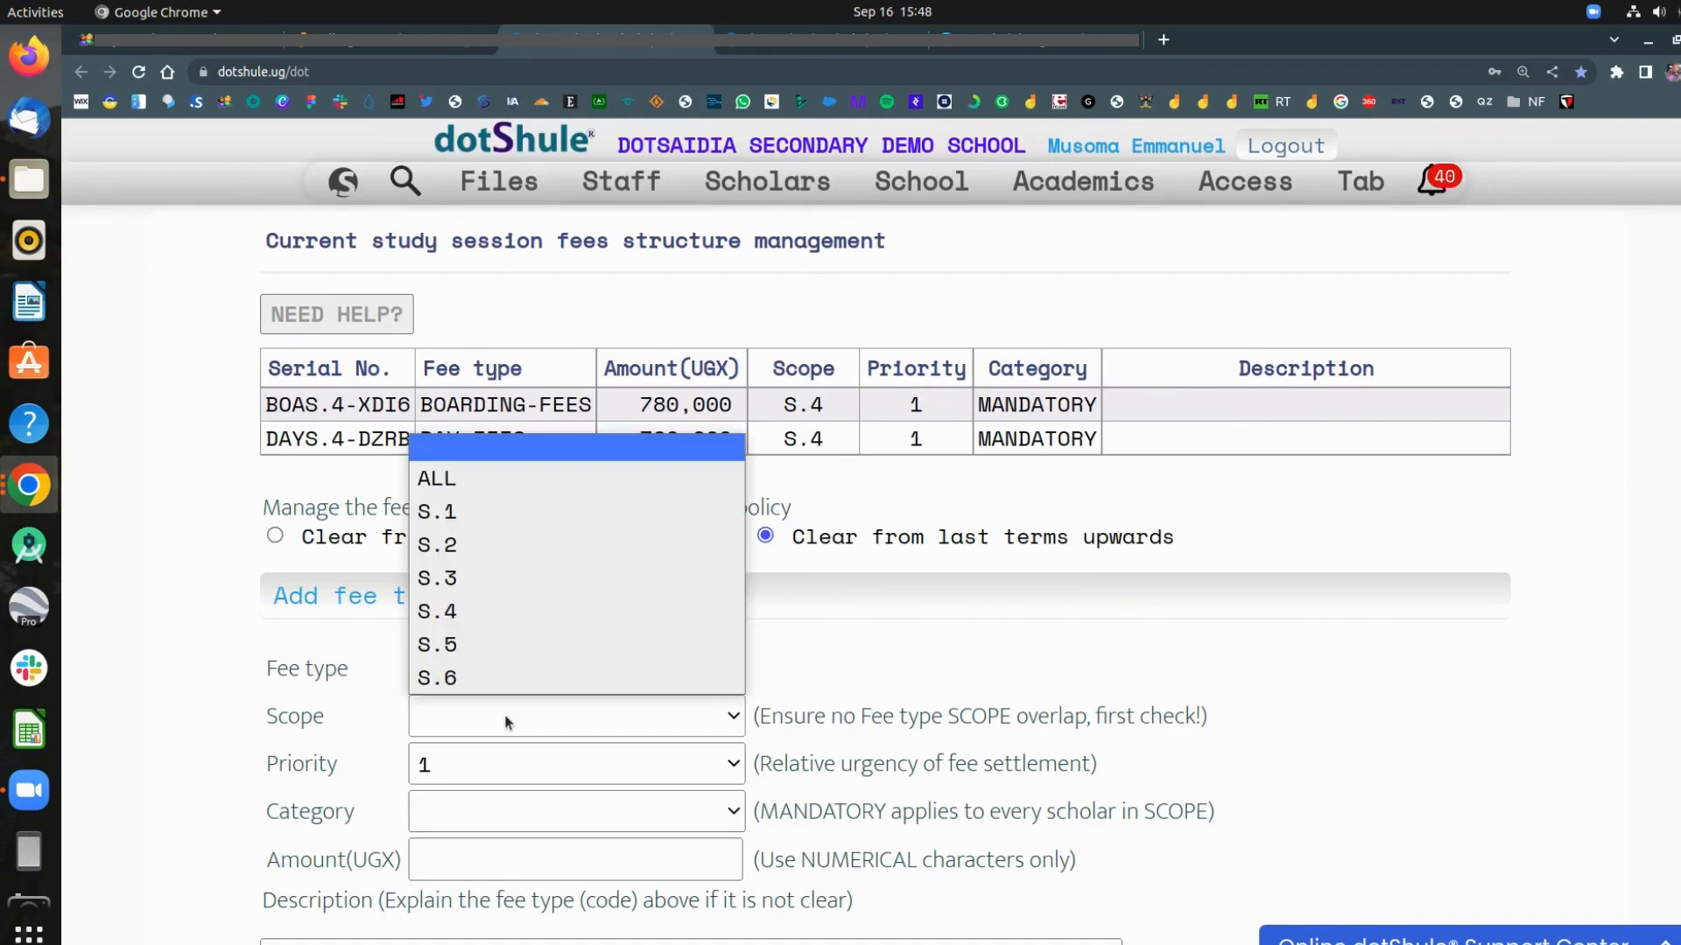
pyautogui.click(477, 679)
# Step: Set the boarding fee's category to MANDATORY, amount to 850000 and description to "fees", and add it to the fees structure
pyautogui.click(492, 814)
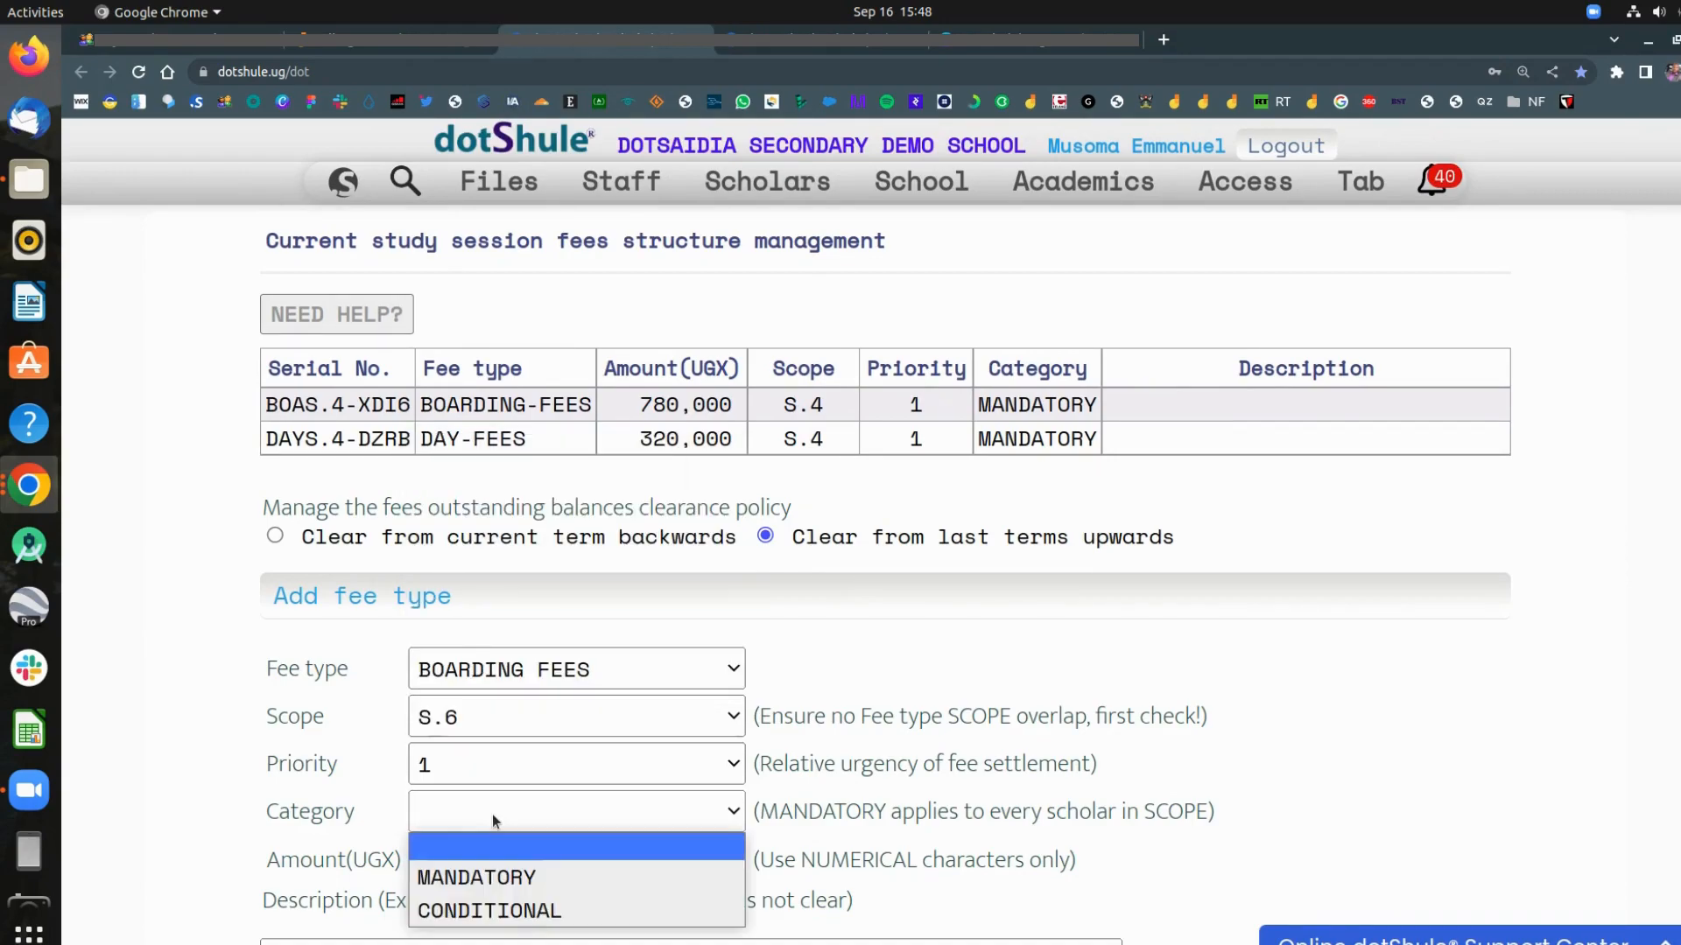
pyautogui.click(515, 880)
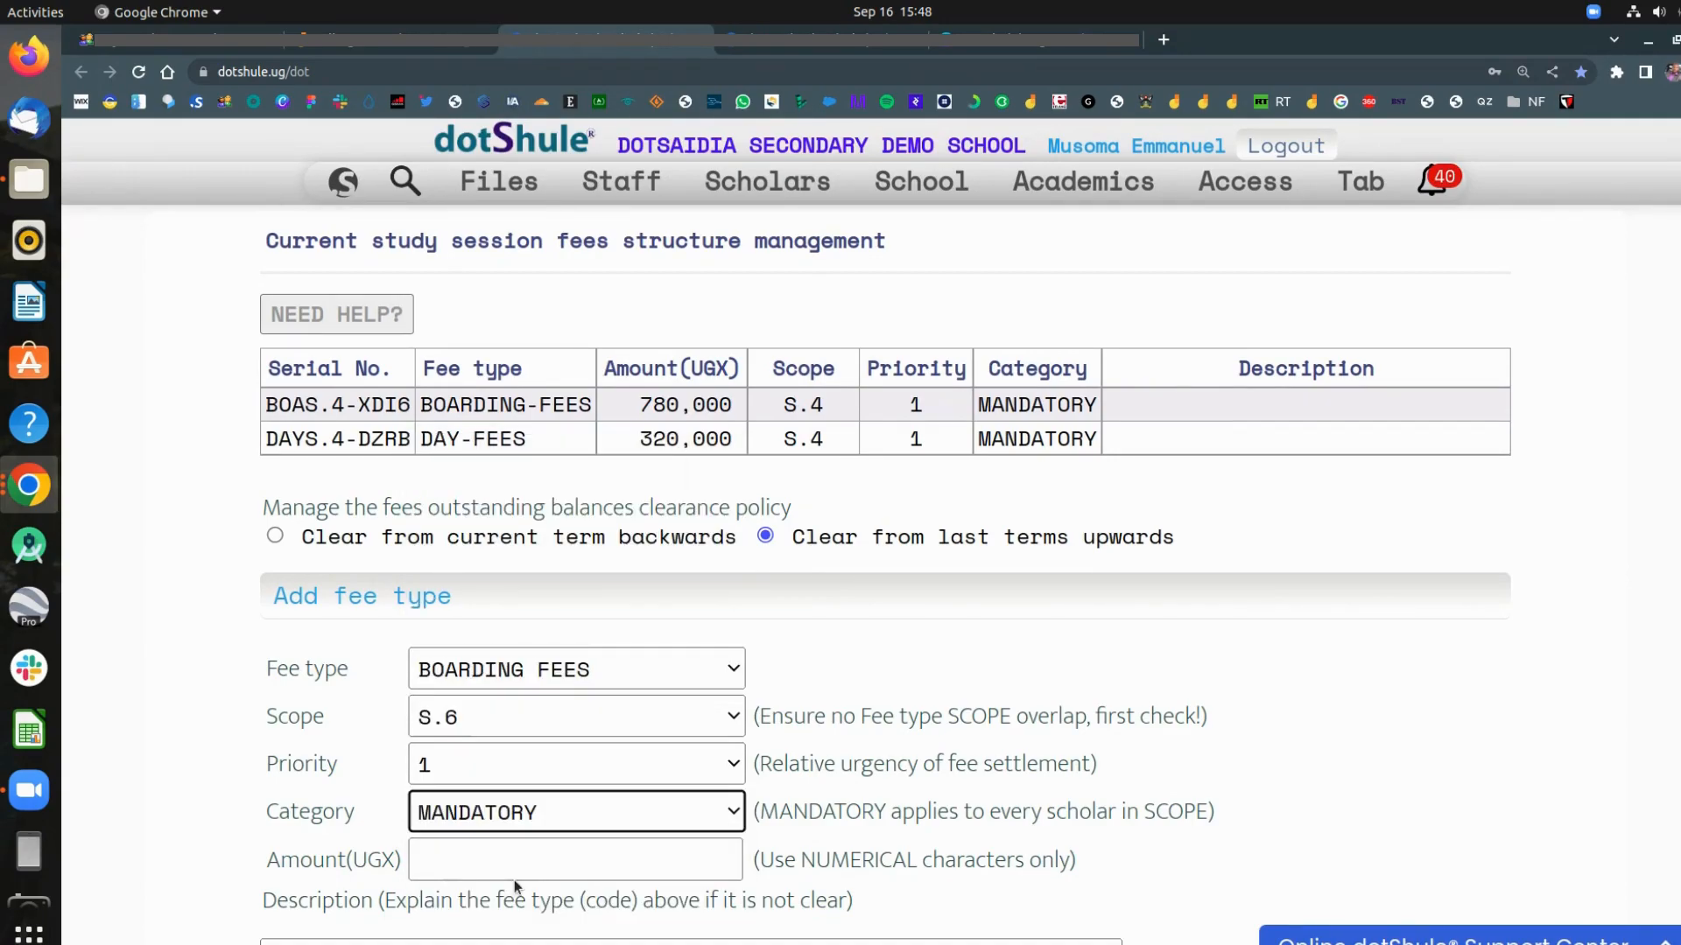
pyautogui.click(526, 867)
pyautogui.write('850000')
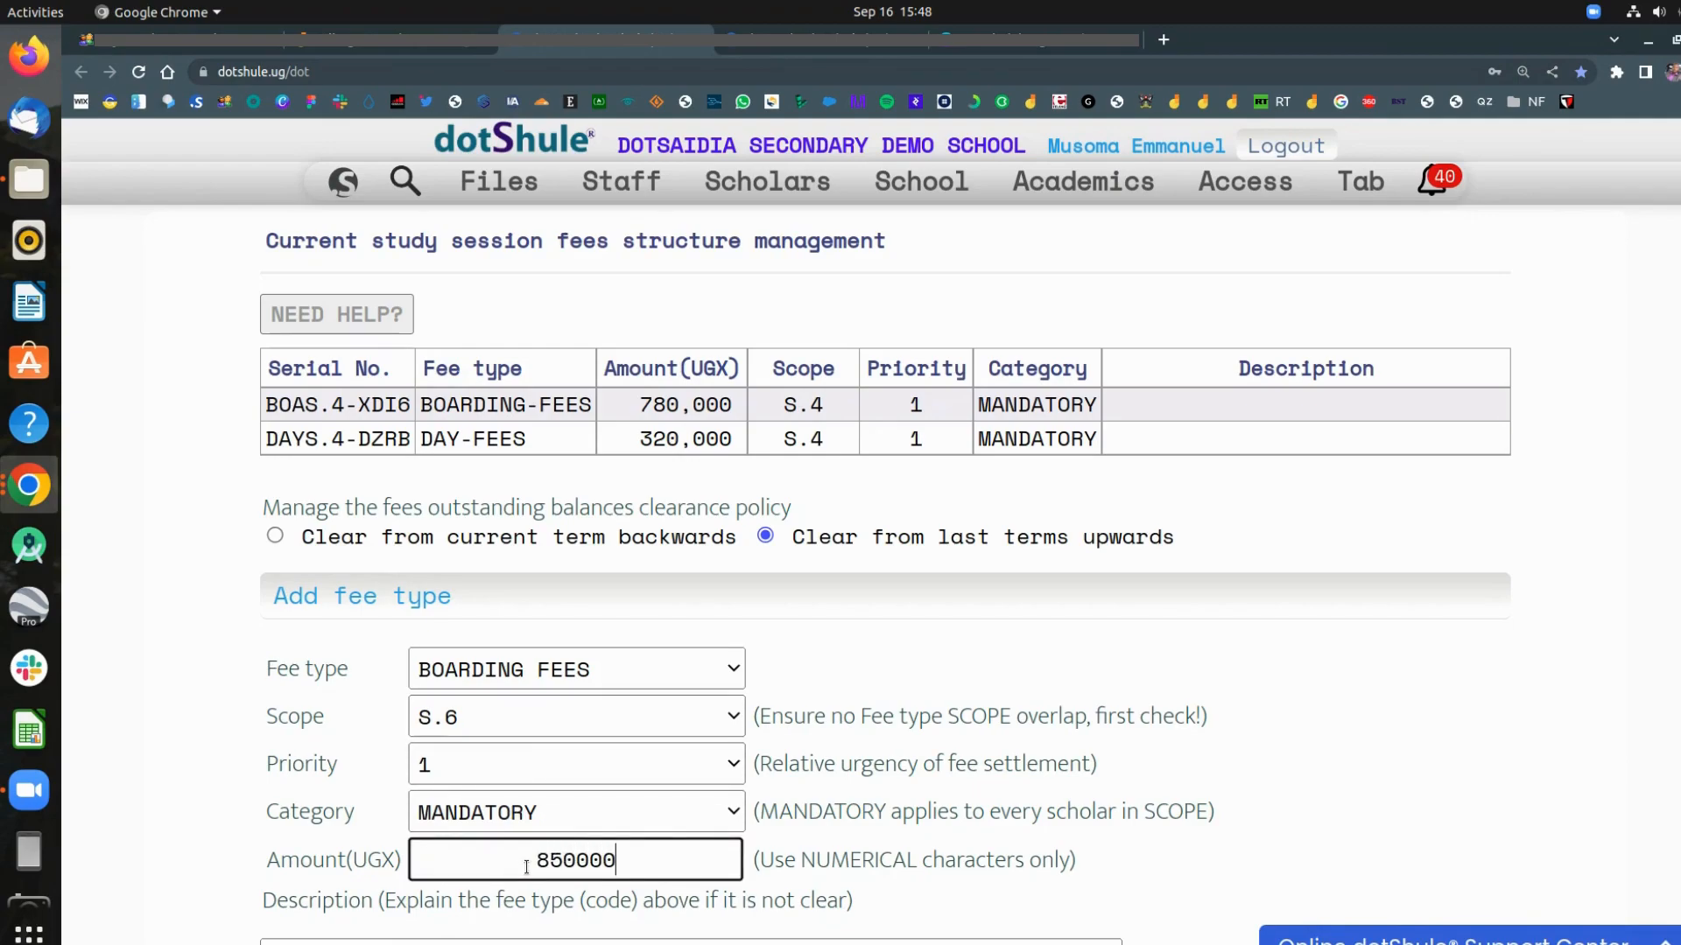
pyautogui.scroll(-5, 526, 867)
pyautogui.click(417, 586)
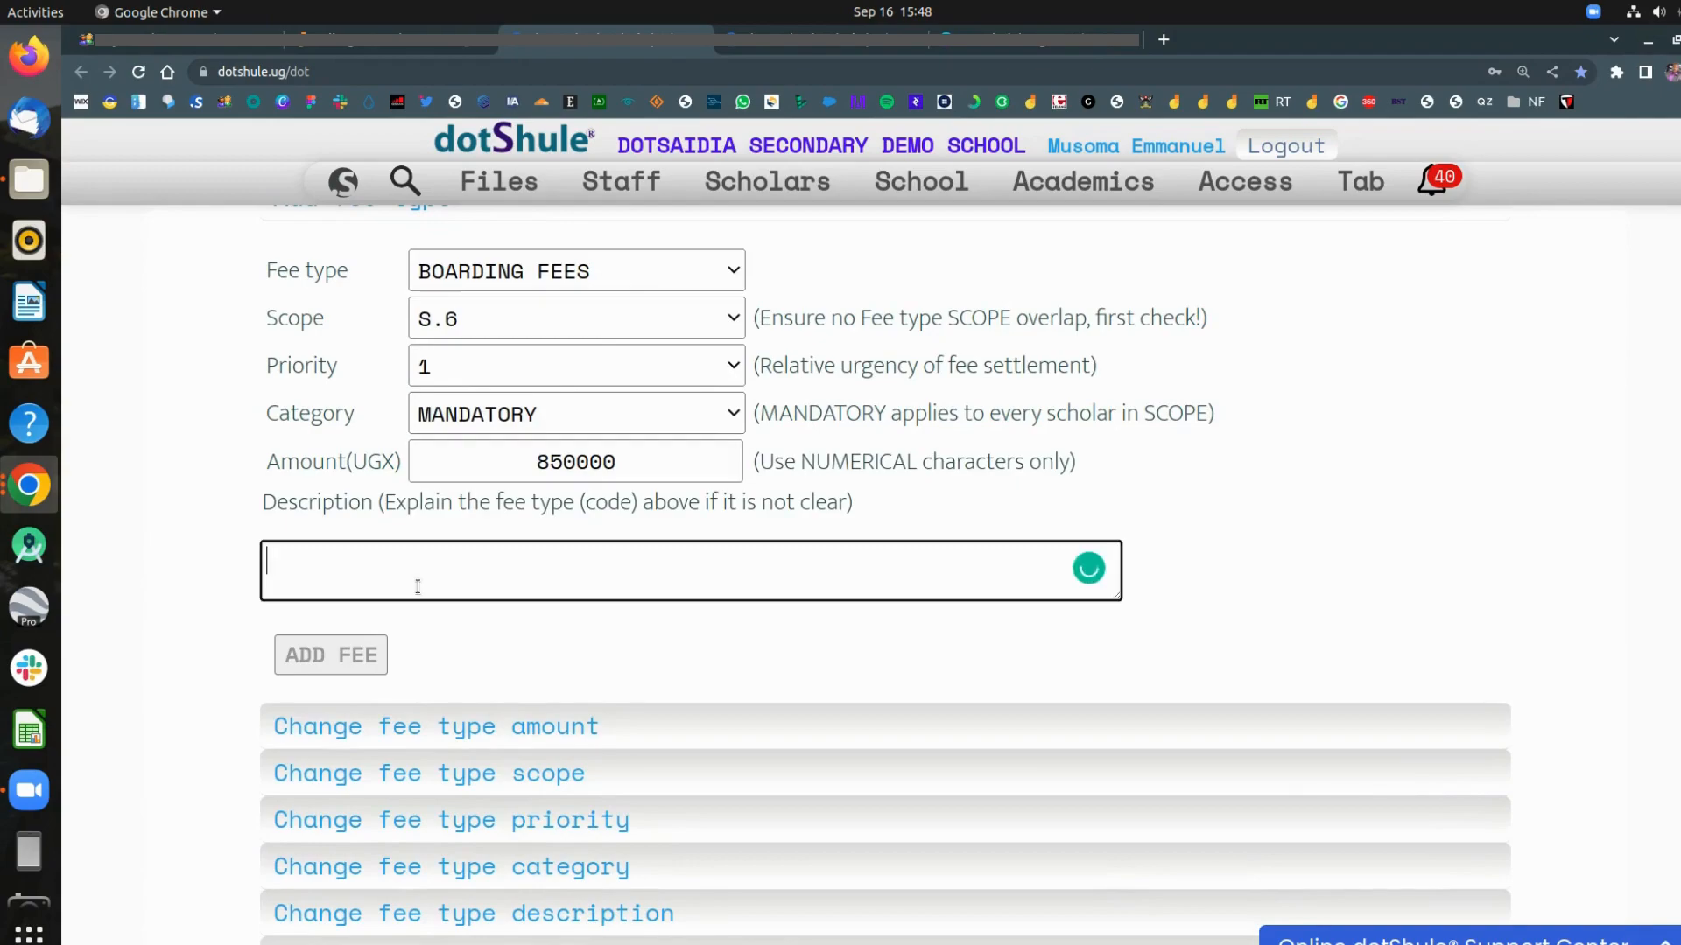
pyautogui.write('fees')
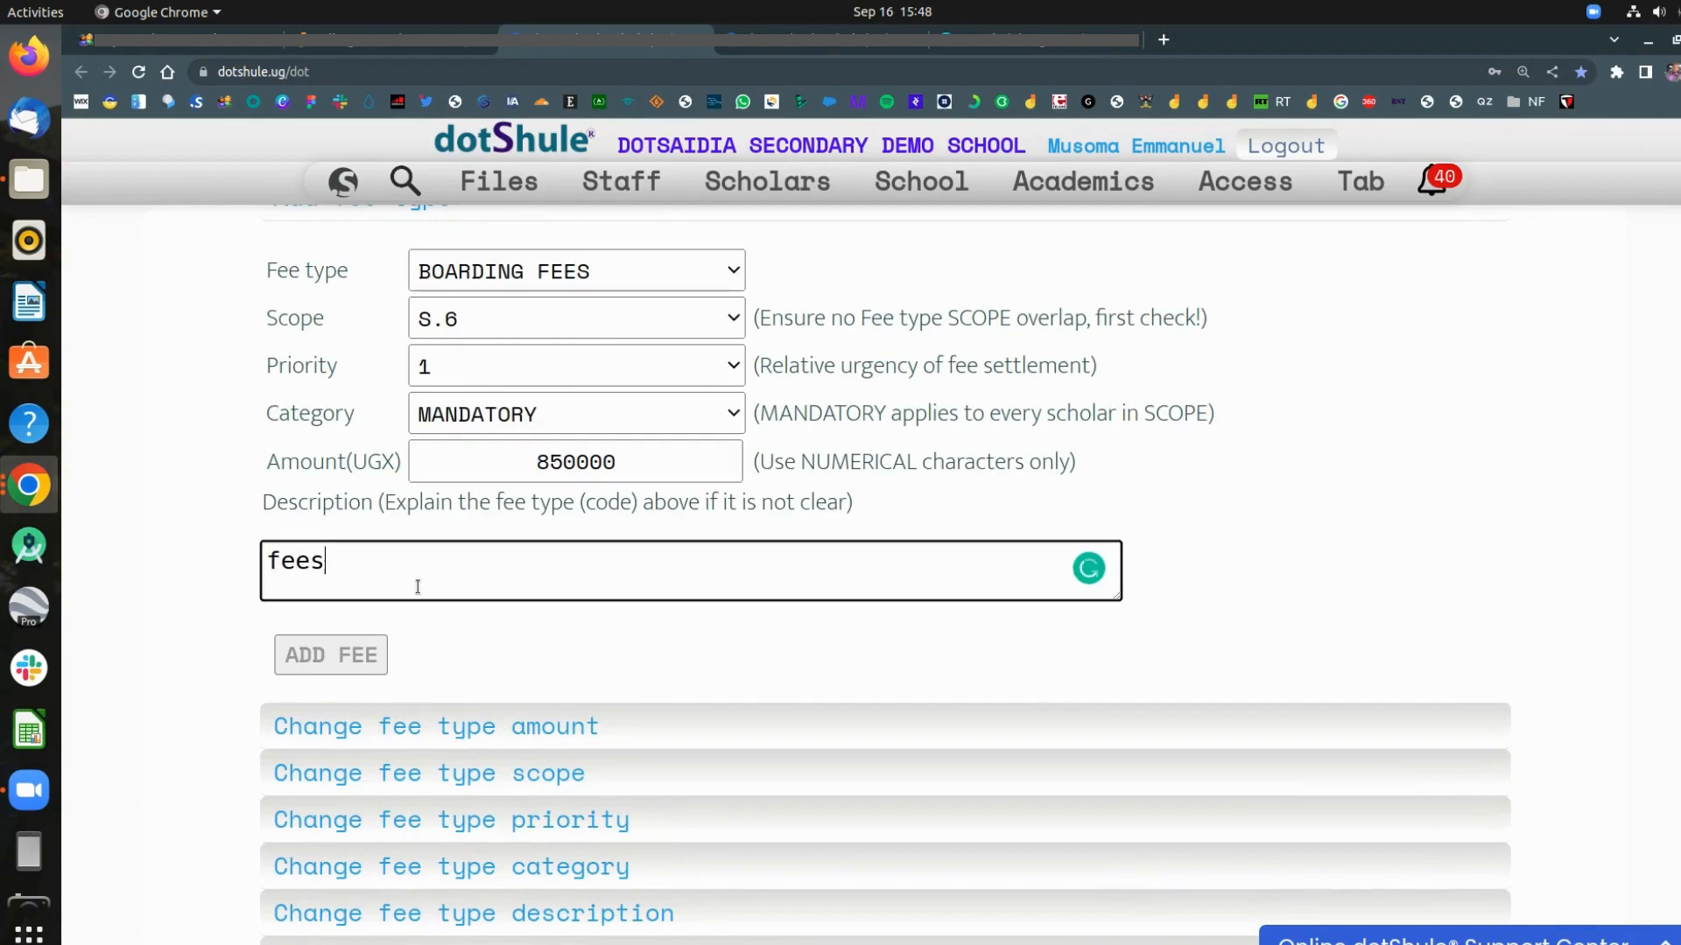
pyautogui.click(322, 657)
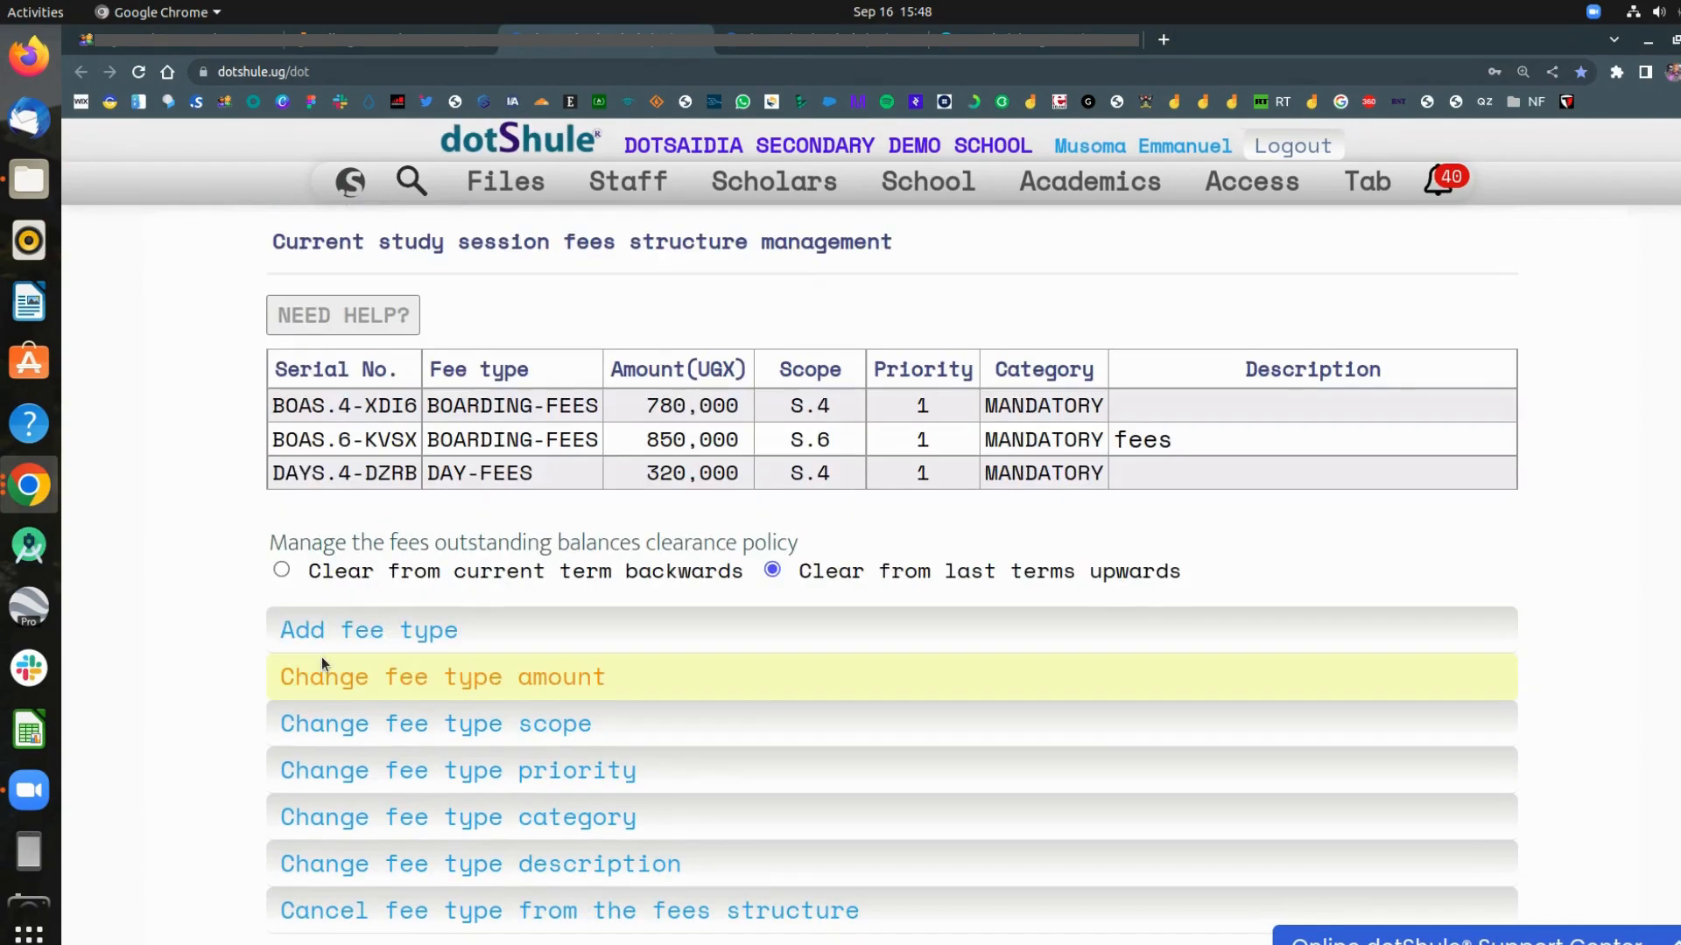
# Step: Begin another fee type entry with fee type DAY FEES and scope S.6
pyautogui.click(362, 624)
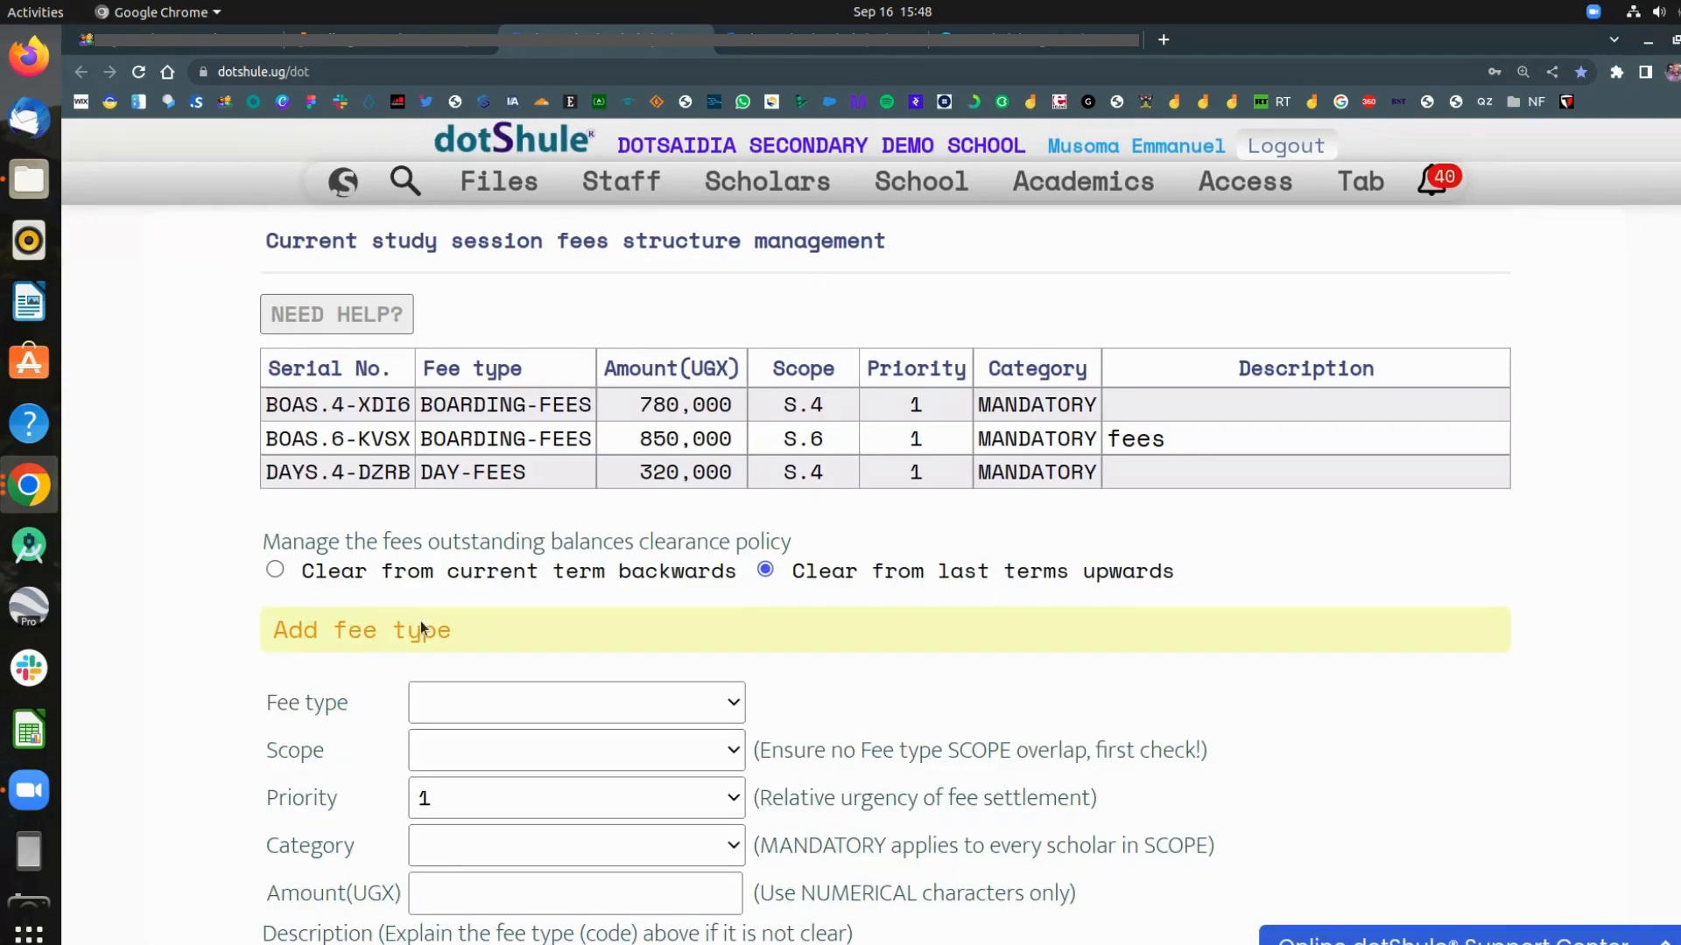
pyautogui.click(540, 716)
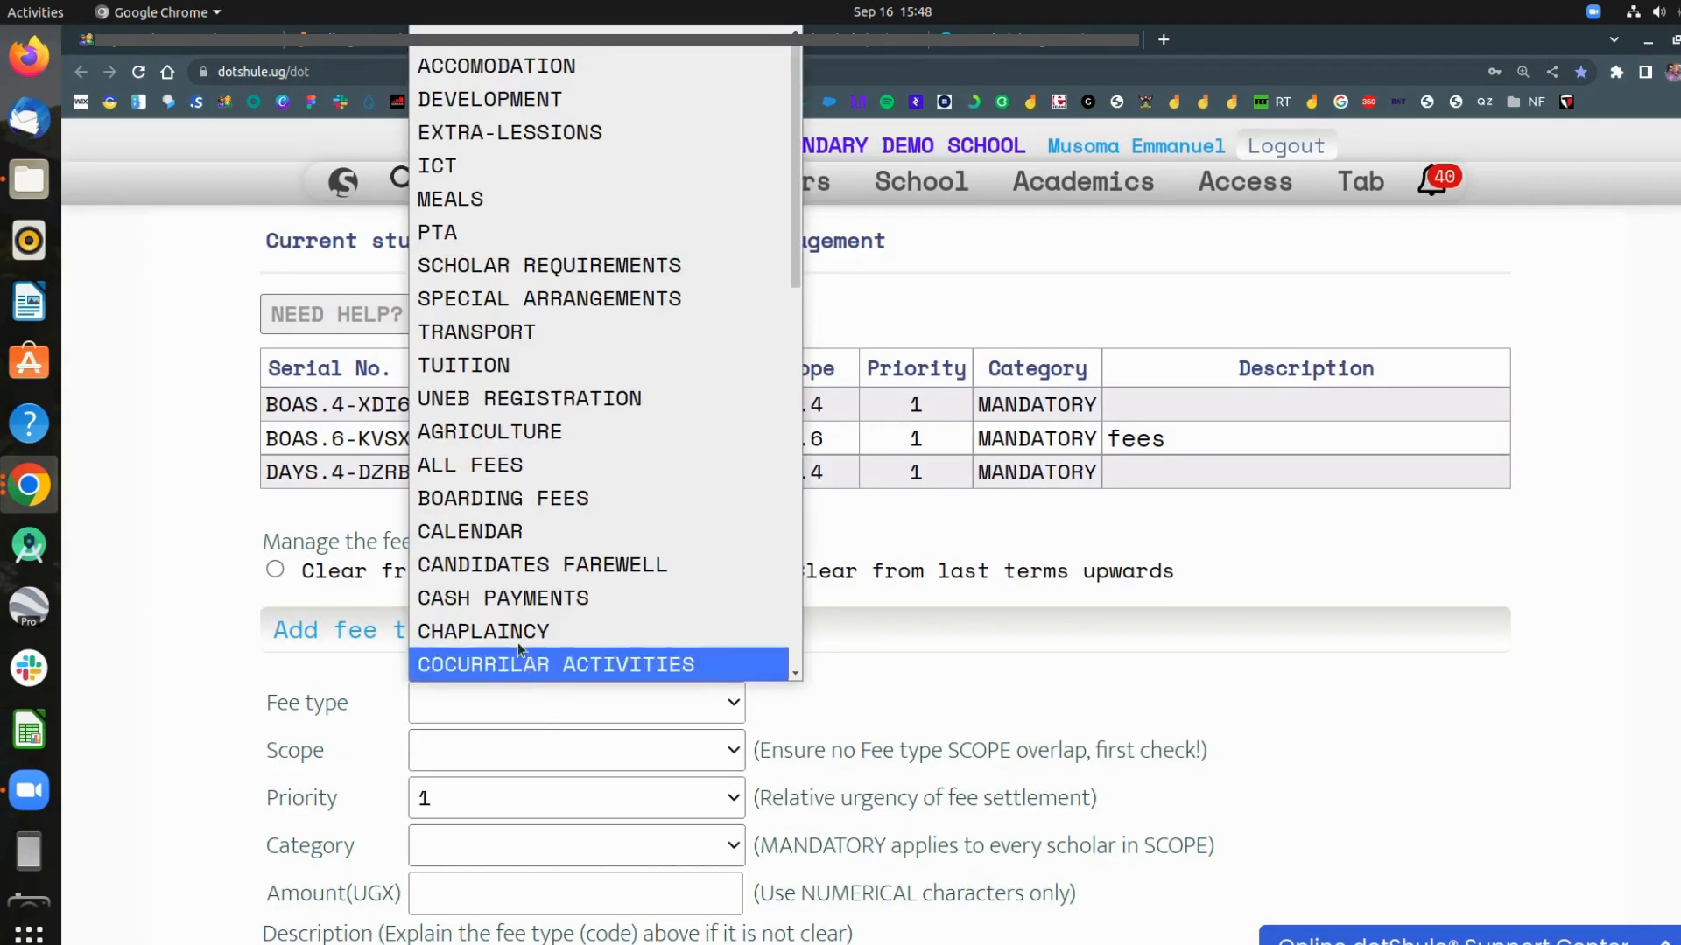
pyautogui.press('d')
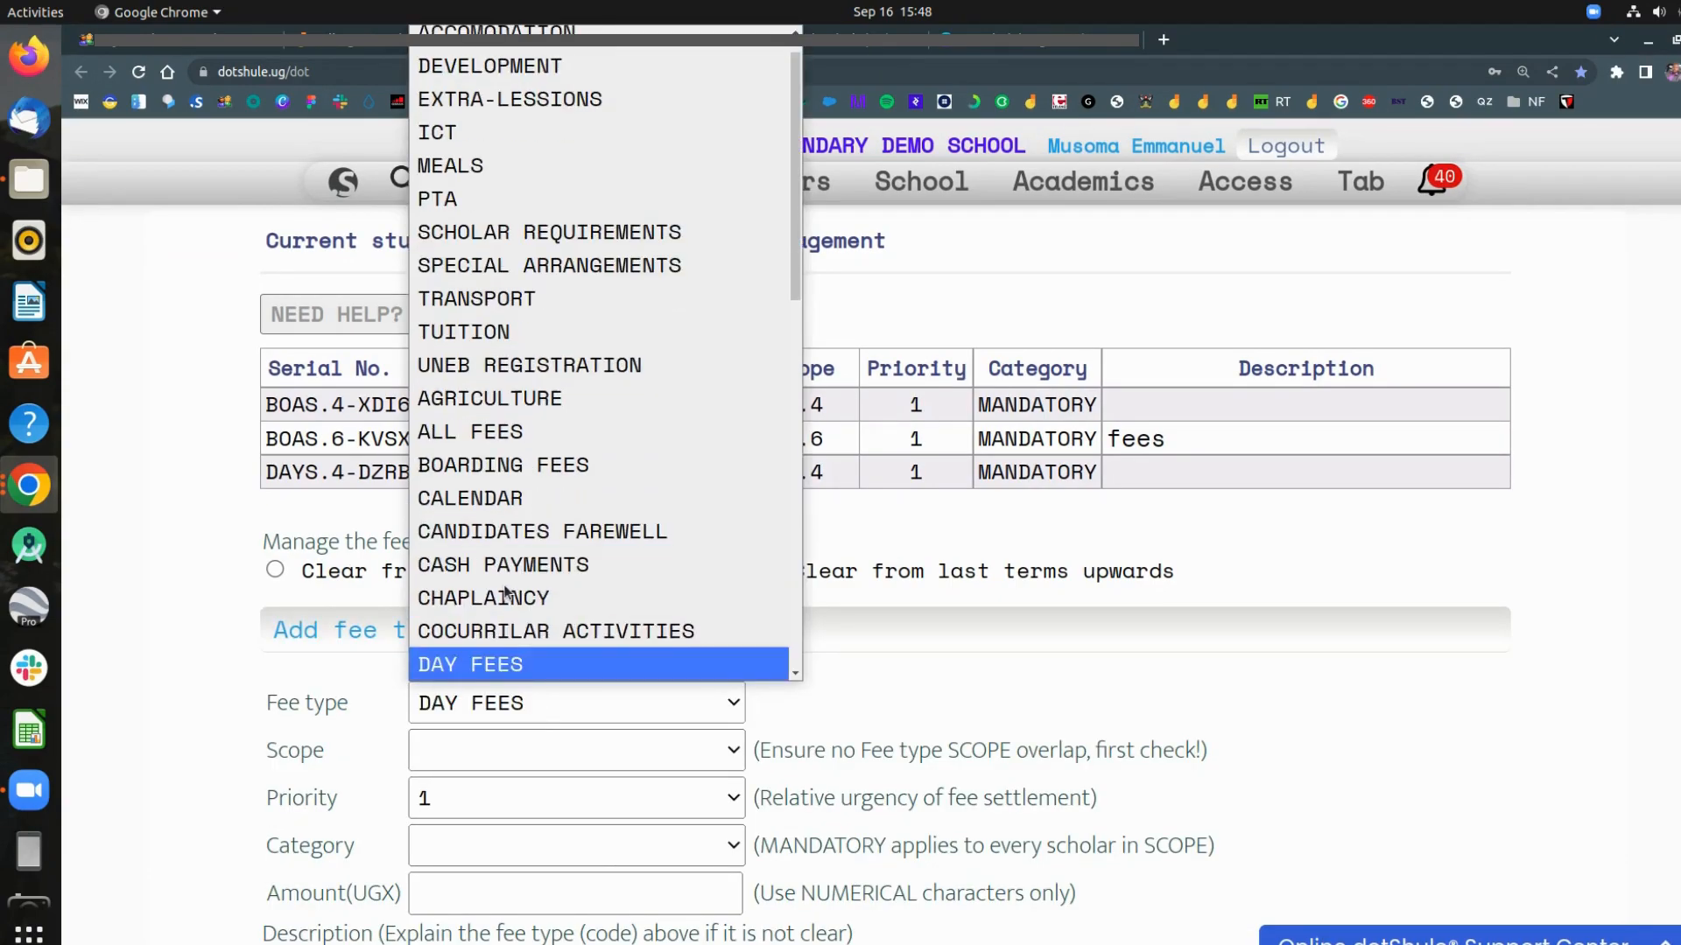
pyautogui.press('Return')
pyautogui.click(501, 753)
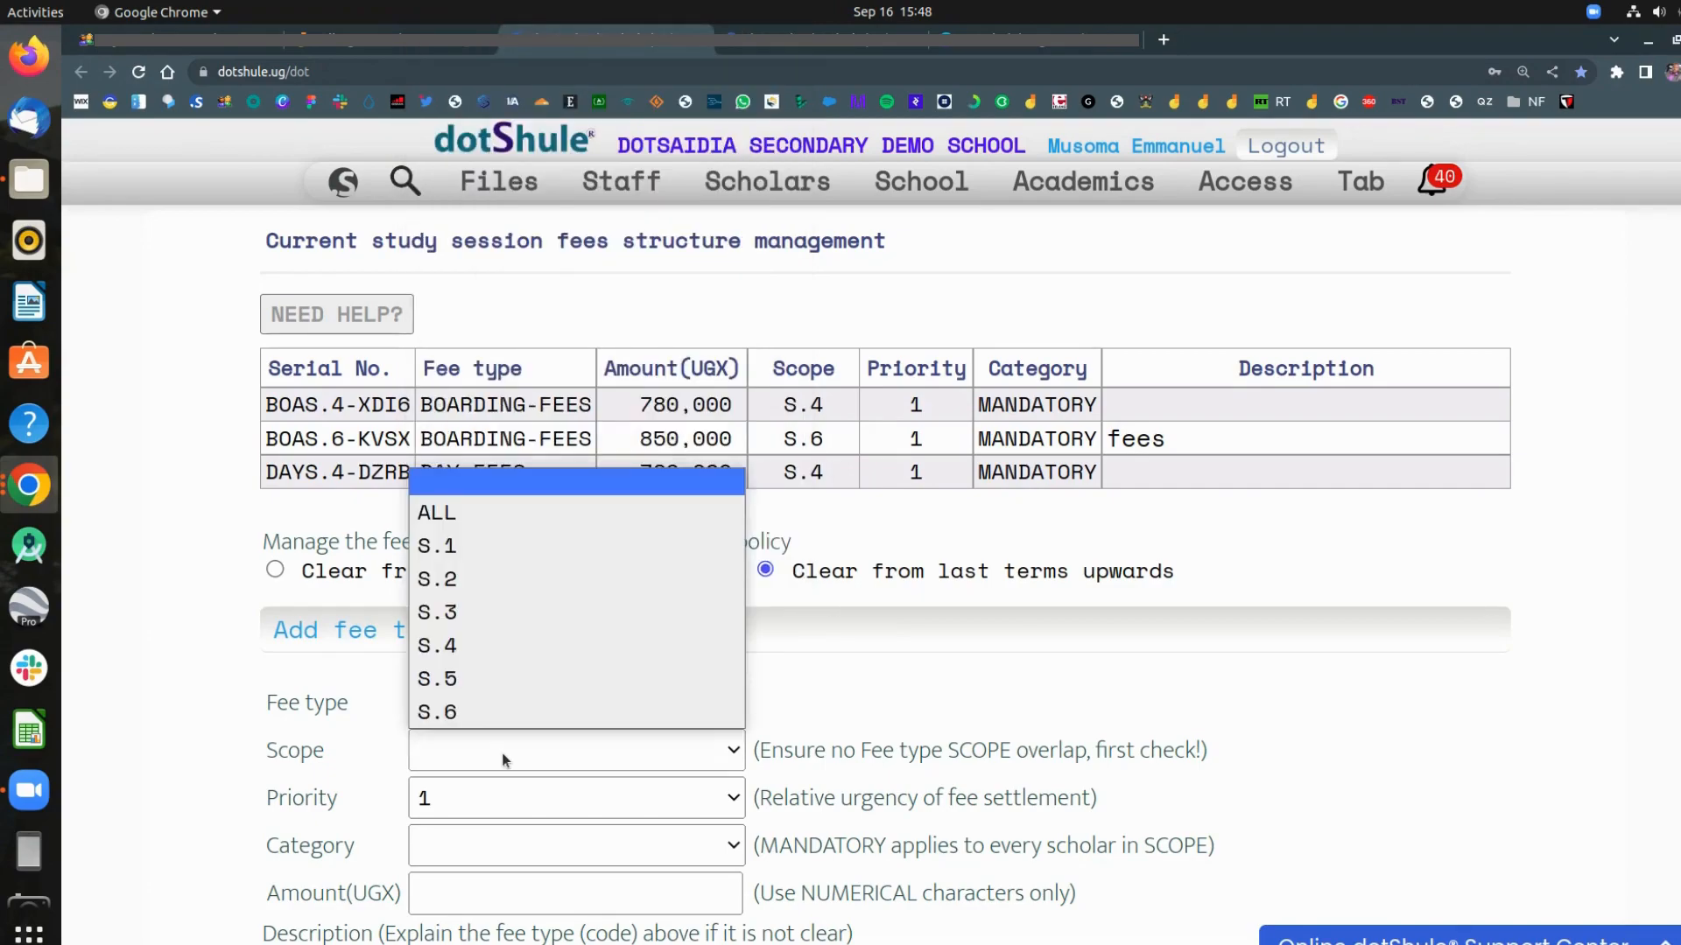
pyautogui.click(485, 708)
# Step: Give the S.6 day fee category MANDATORY and amount 450000 with no description, and add it to the fees structure
pyautogui.click(495, 849)
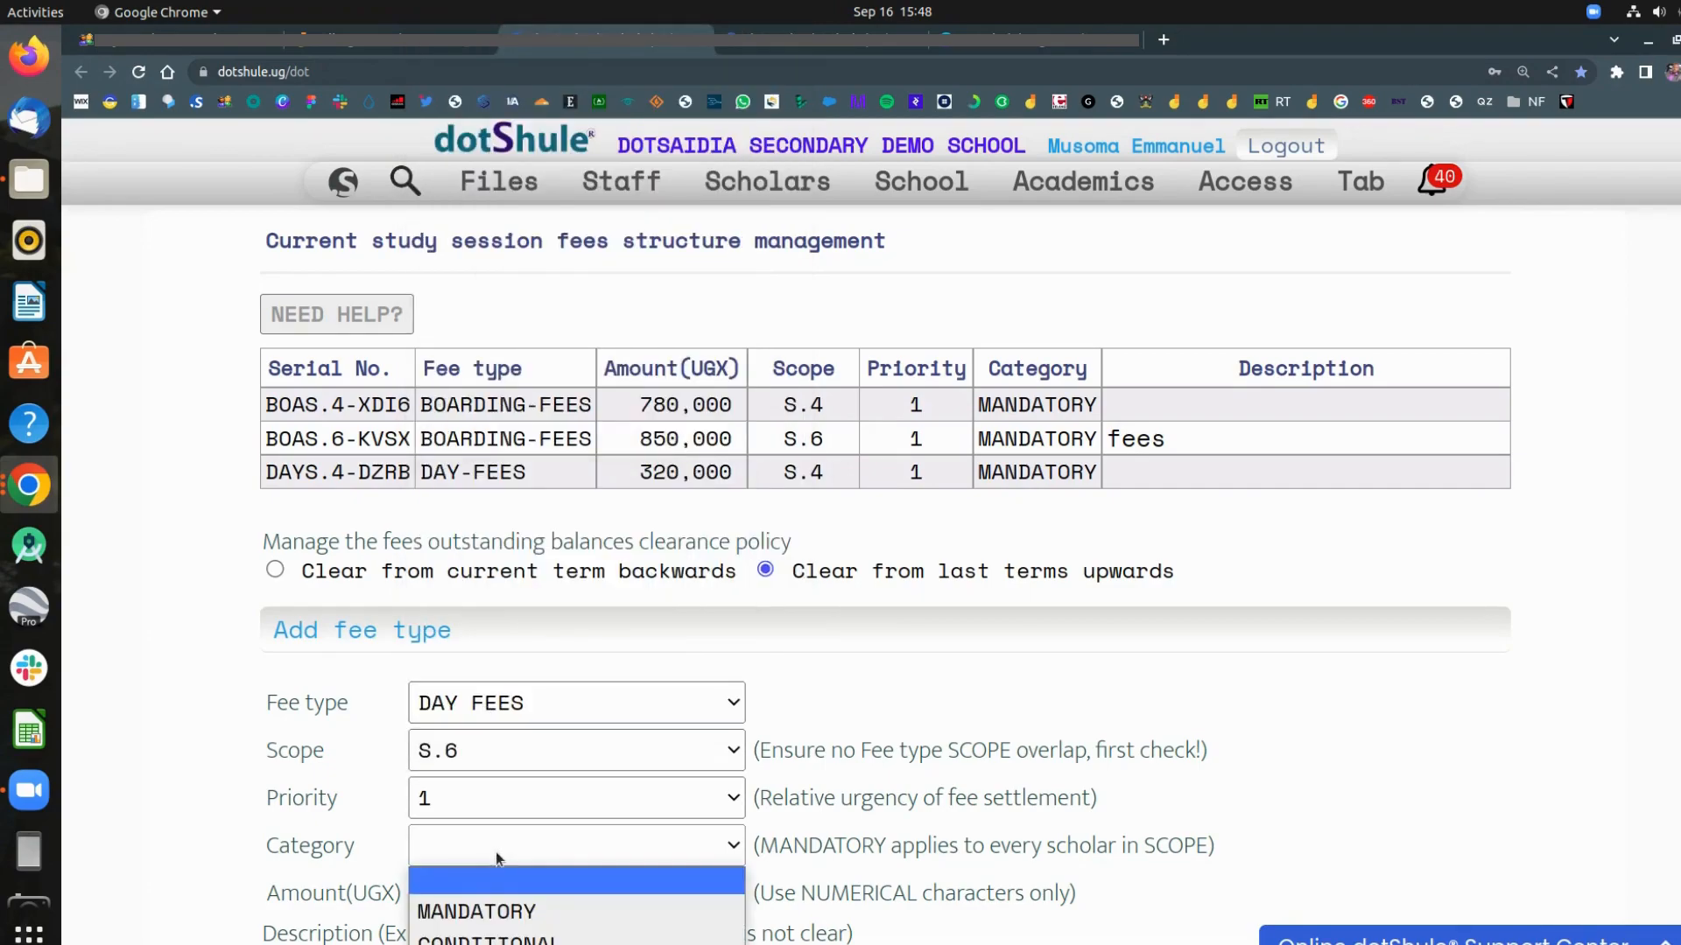
pyautogui.click(518, 911)
pyautogui.click(540, 893)
pyautogui.write('450000')
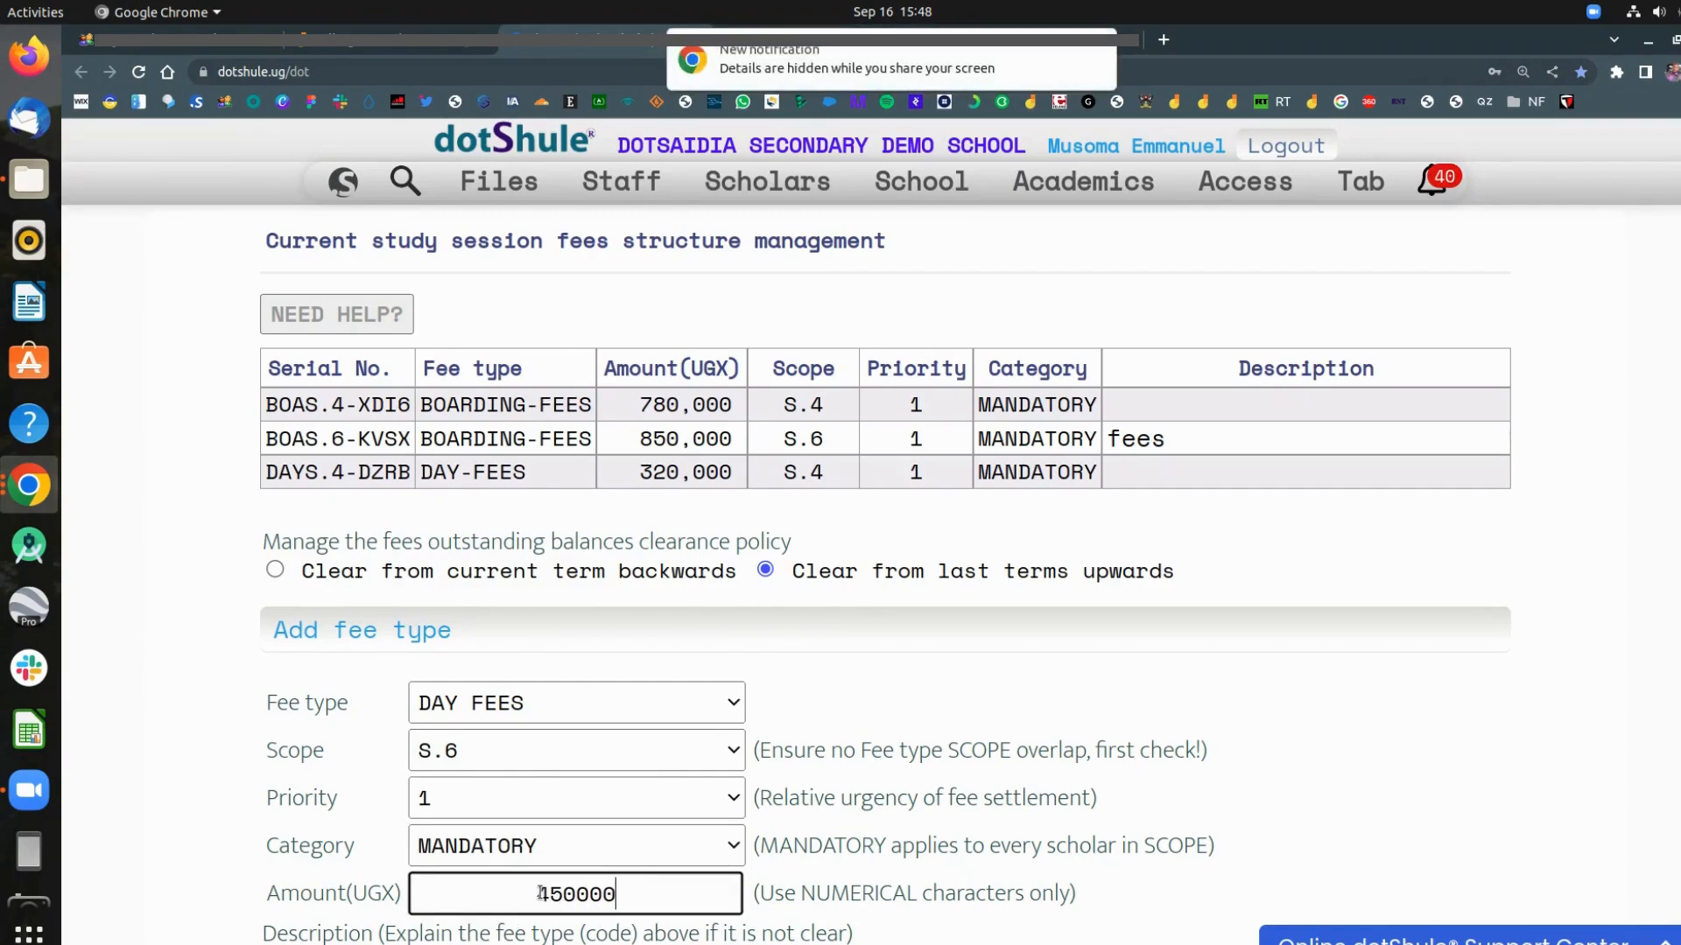
pyautogui.scroll(-4, 540, 893)
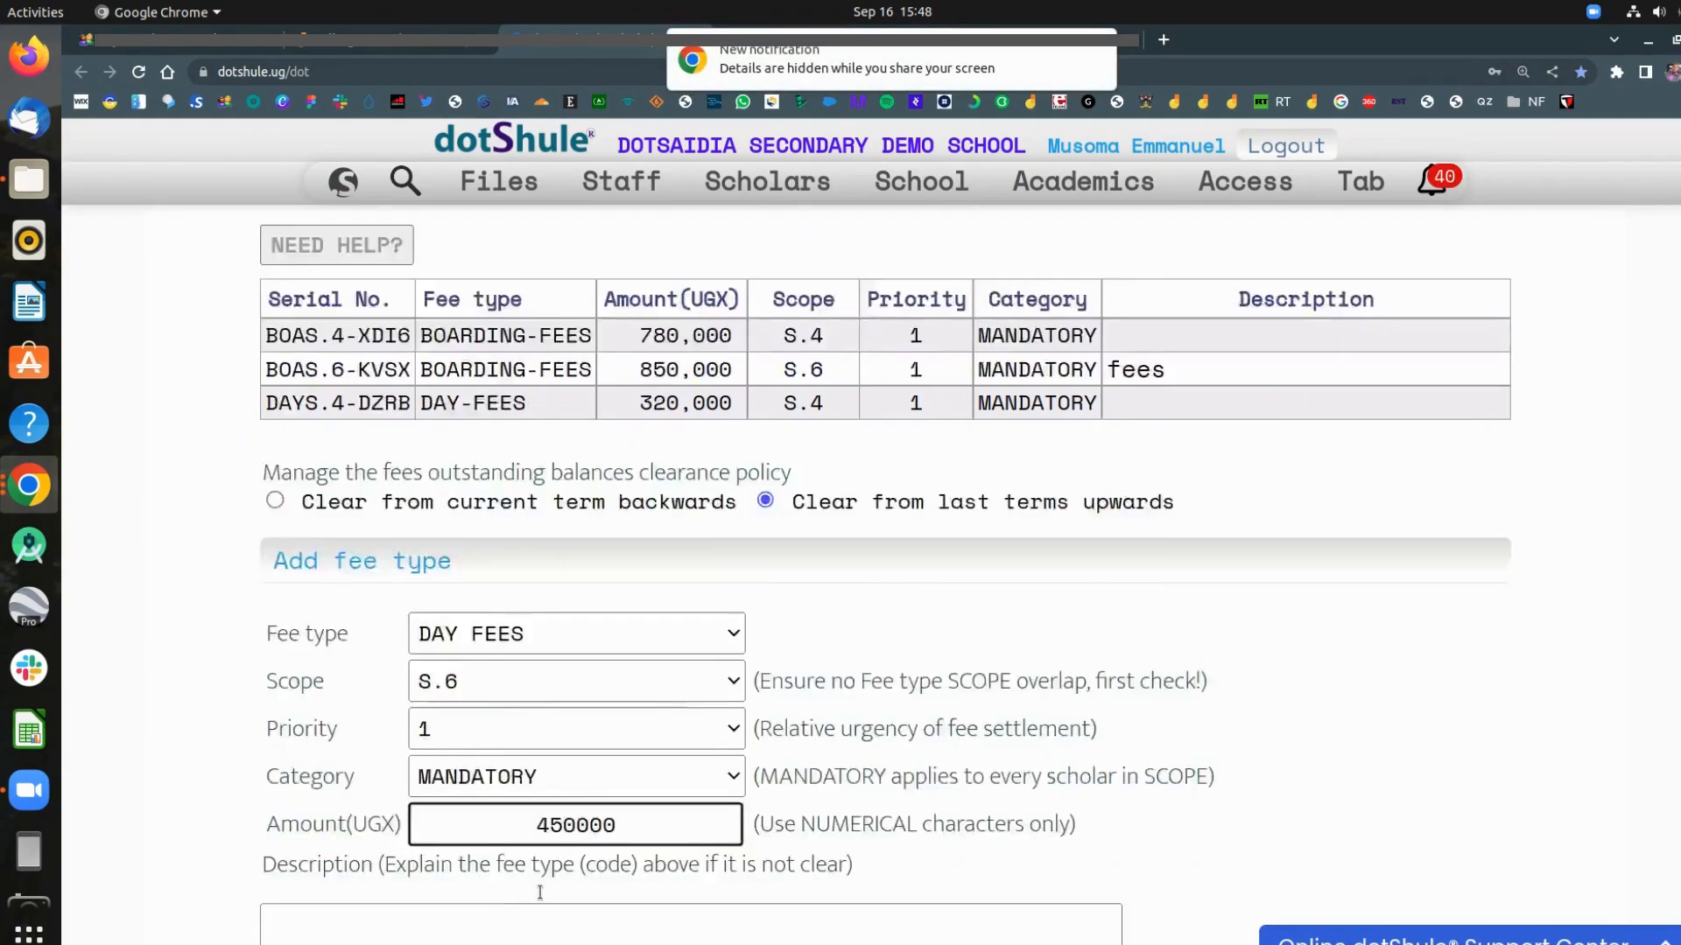
pyautogui.click(521, 689)
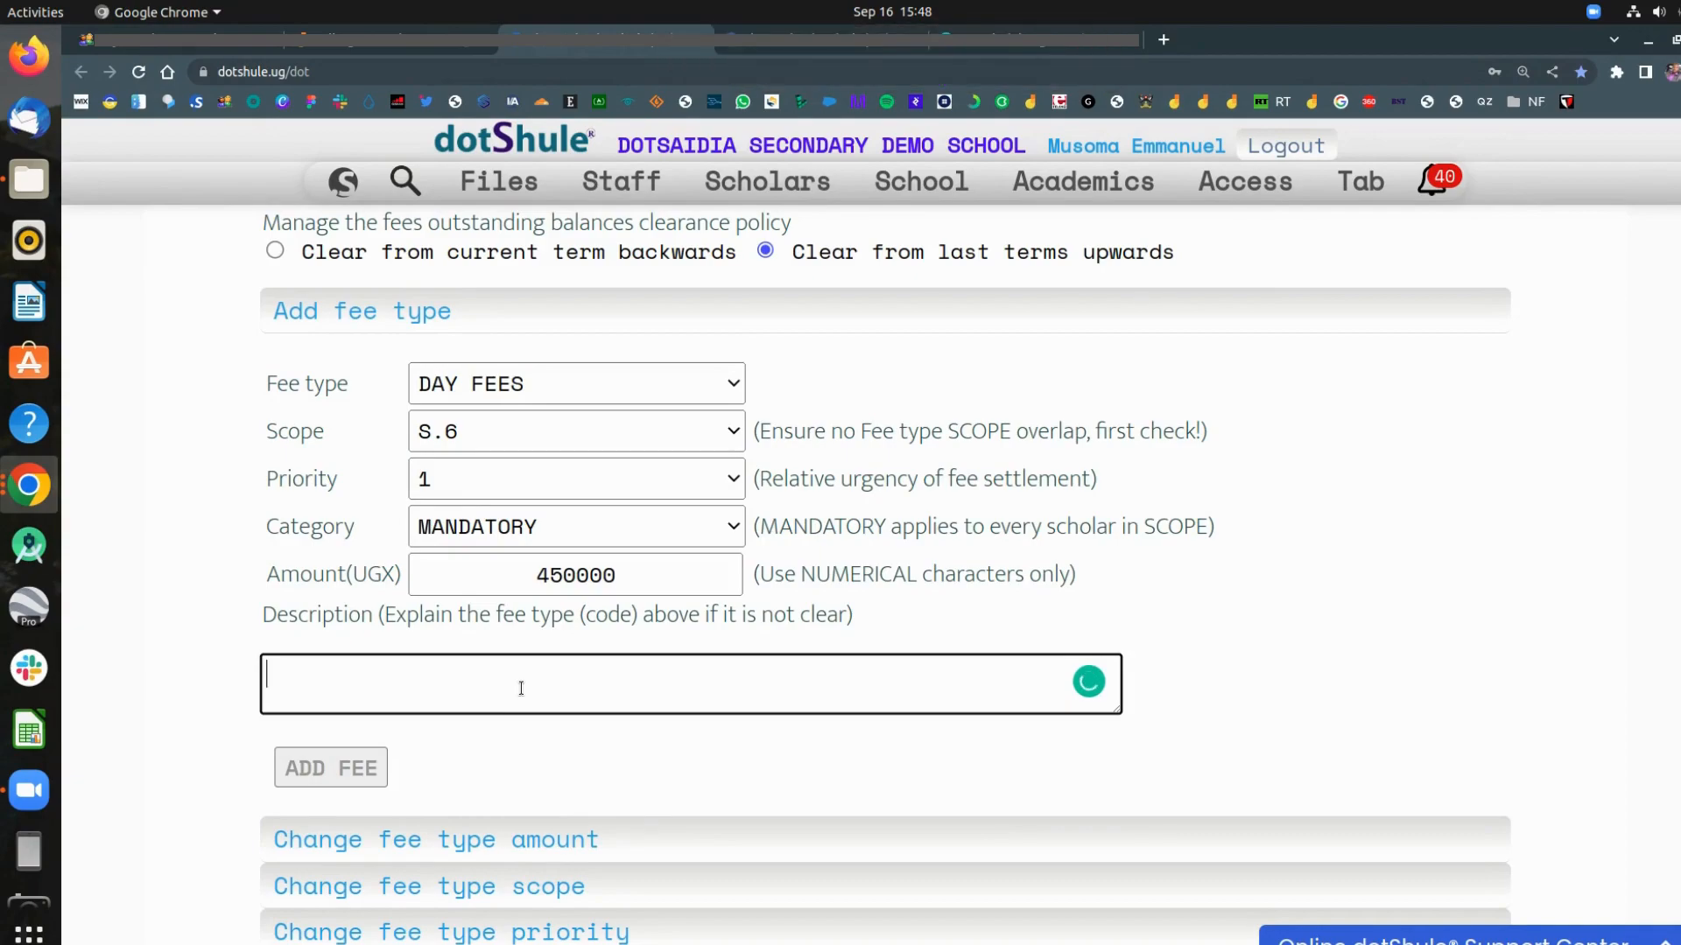
pyautogui.click(337, 770)
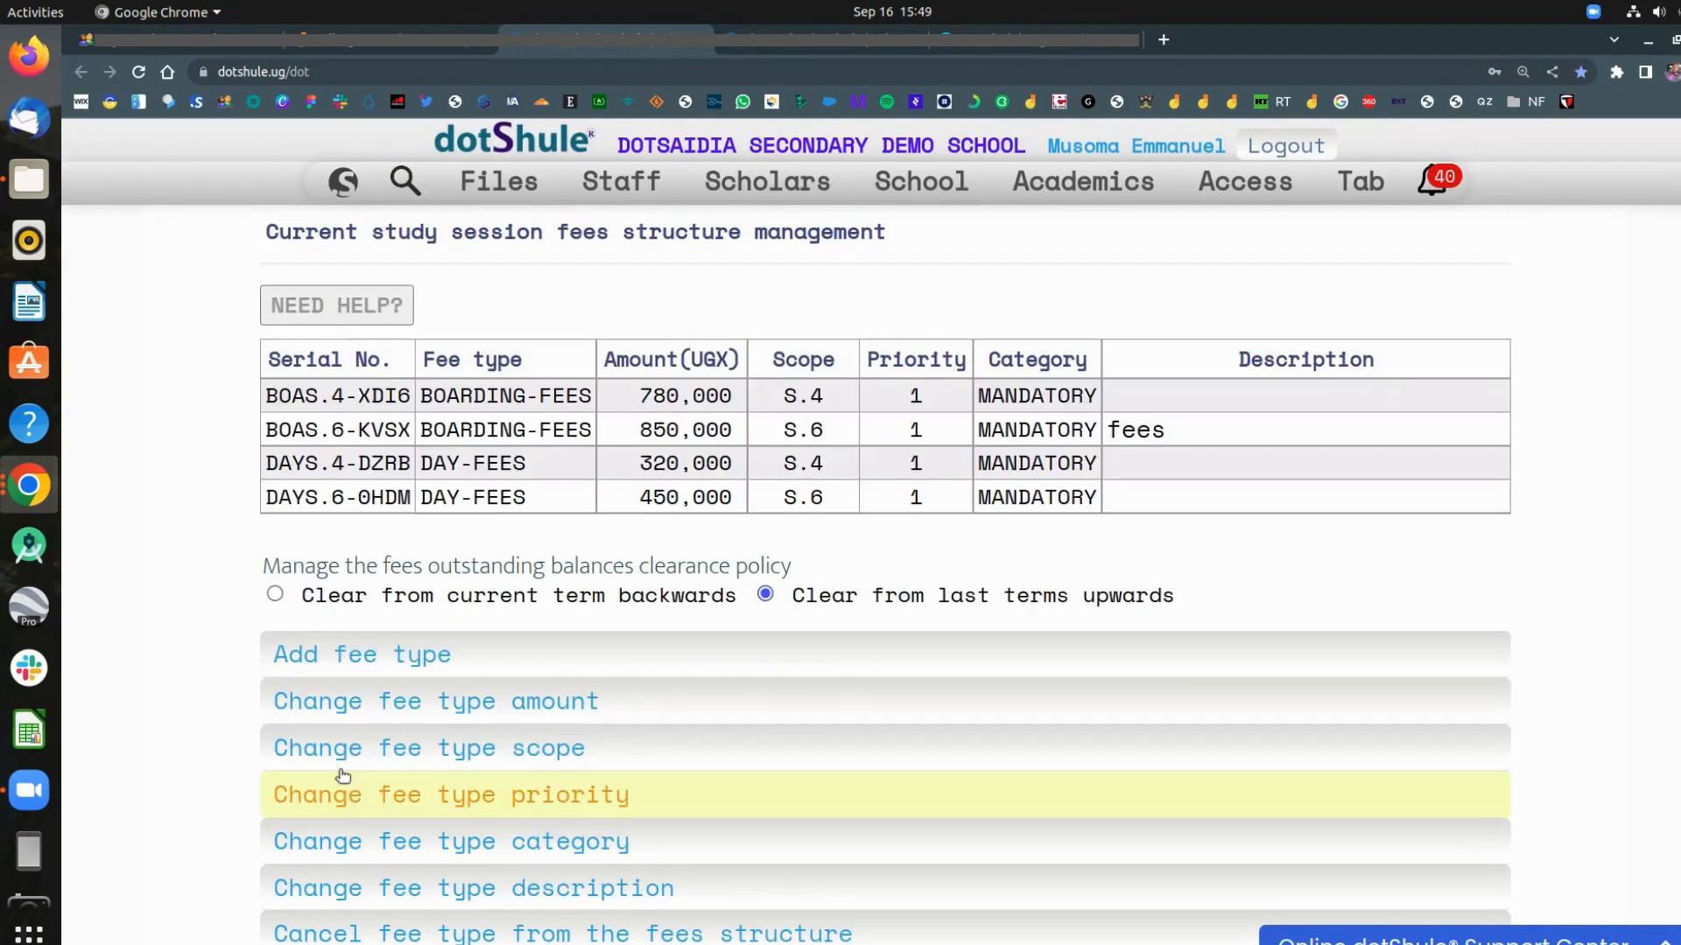
# Step: Switch to the Billing of students board in Jamboard and point out the S.4, Other fees and S.6 notes with the laser
pyautogui.click(411, 39)
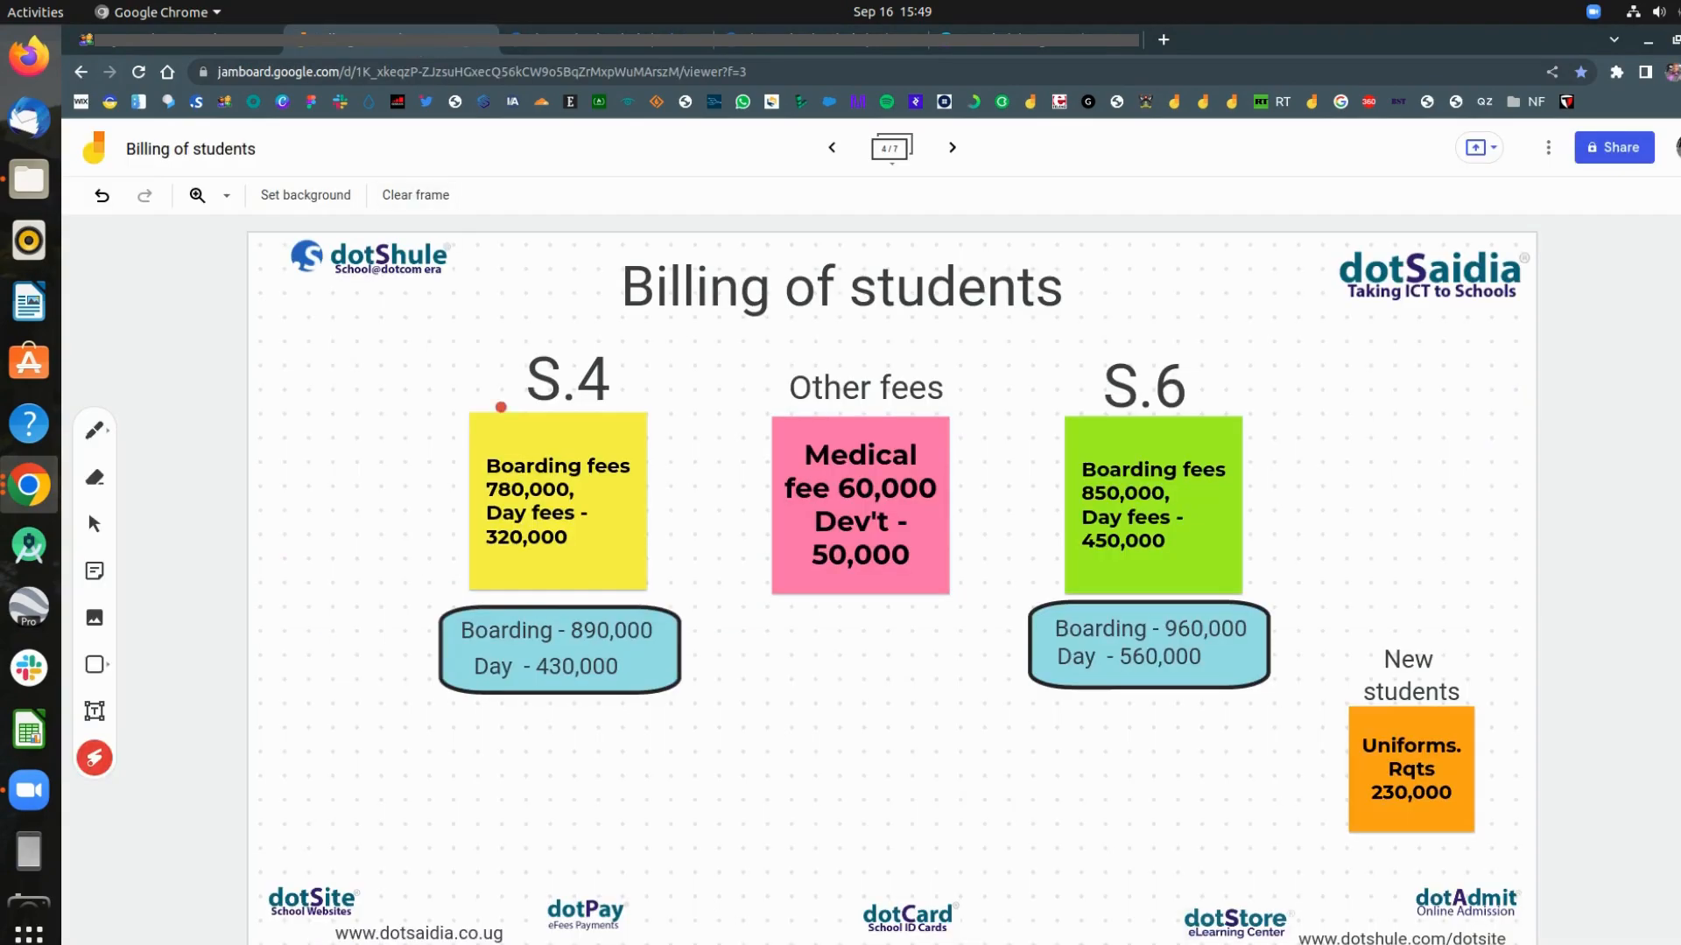
pyautogui.moveTo(569, 470); pyautogui.dragTo(516, 486)
pyautogui.moveTo(782, 437)
pyautogui.mouseDown()
pyautogui.moveTo(1012, 525)
pyautogui.moveTo(880, 354)
pyautogui.mouseUp()
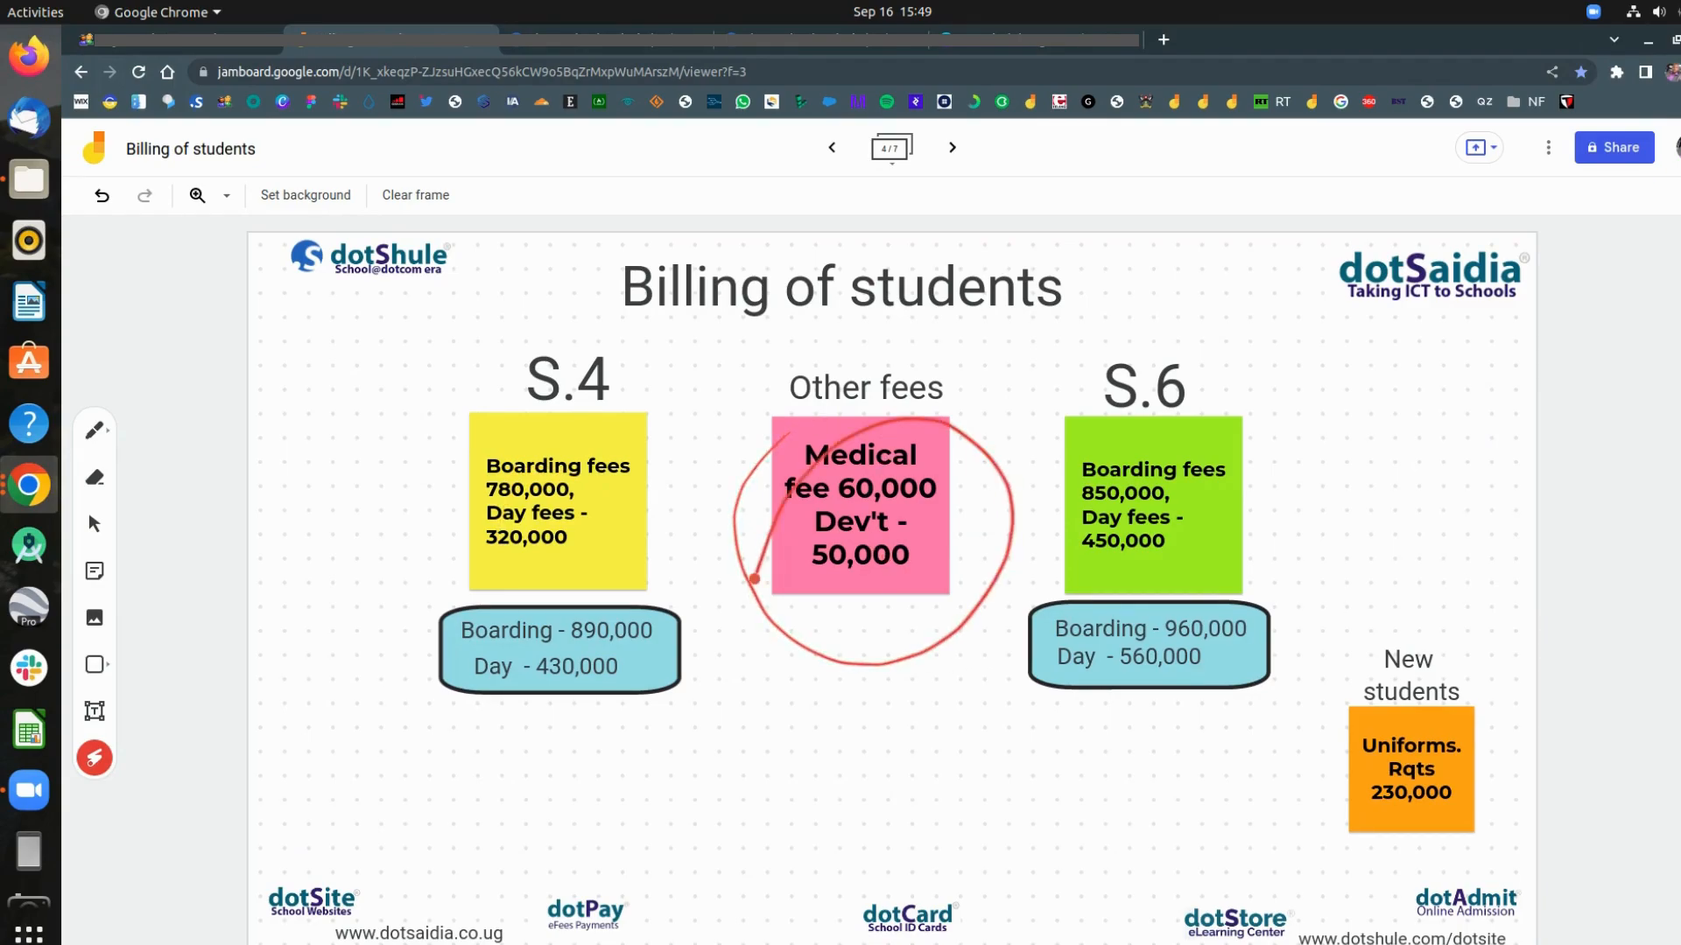
pyautogui.moveTo(555, 494)
pyautogui.mouseDown()
pyautogui.moveTo(637, 485)
pyautogui.moveTo(691, 409)
pyautogui.mouseUp()
pyautogui.moveTo(1075, 497); pyautogui.dragTo(1265, 482)
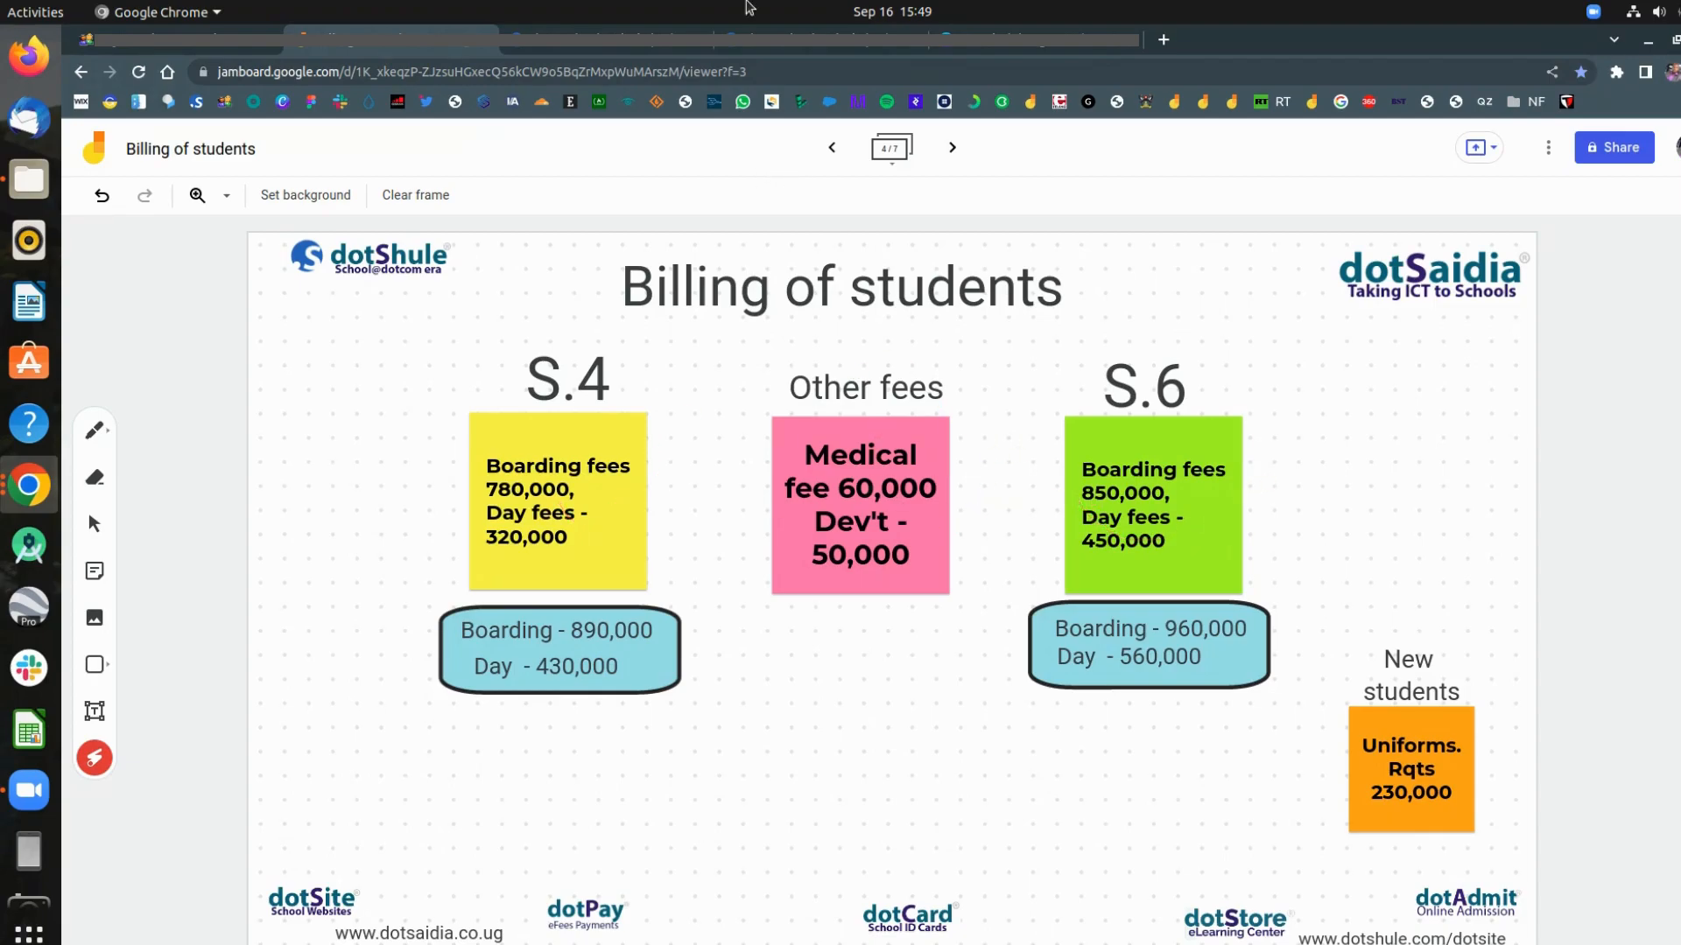
# Step: Return to dotShule and begin a new fee type entry with fee type MEDICAL and scope ALL
pyautogui.click(623, 44)
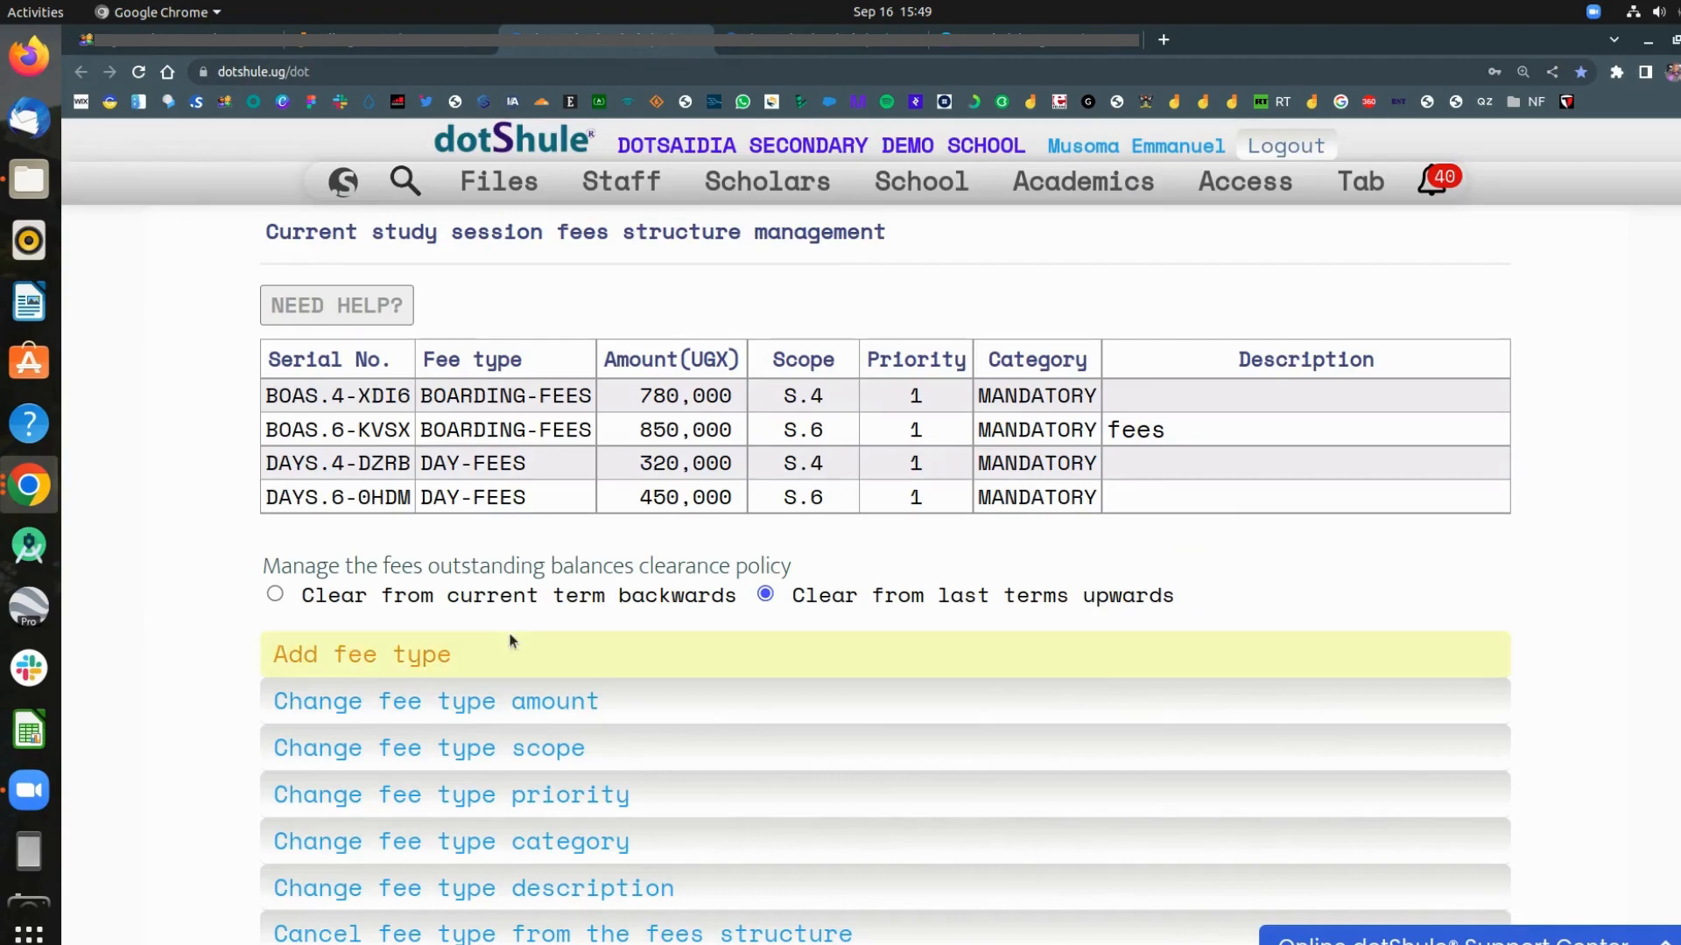
pyautogui.click(409, 663)
pyautogui.click(498, 727)
pyautogui.scroll(-7, 523, 597)
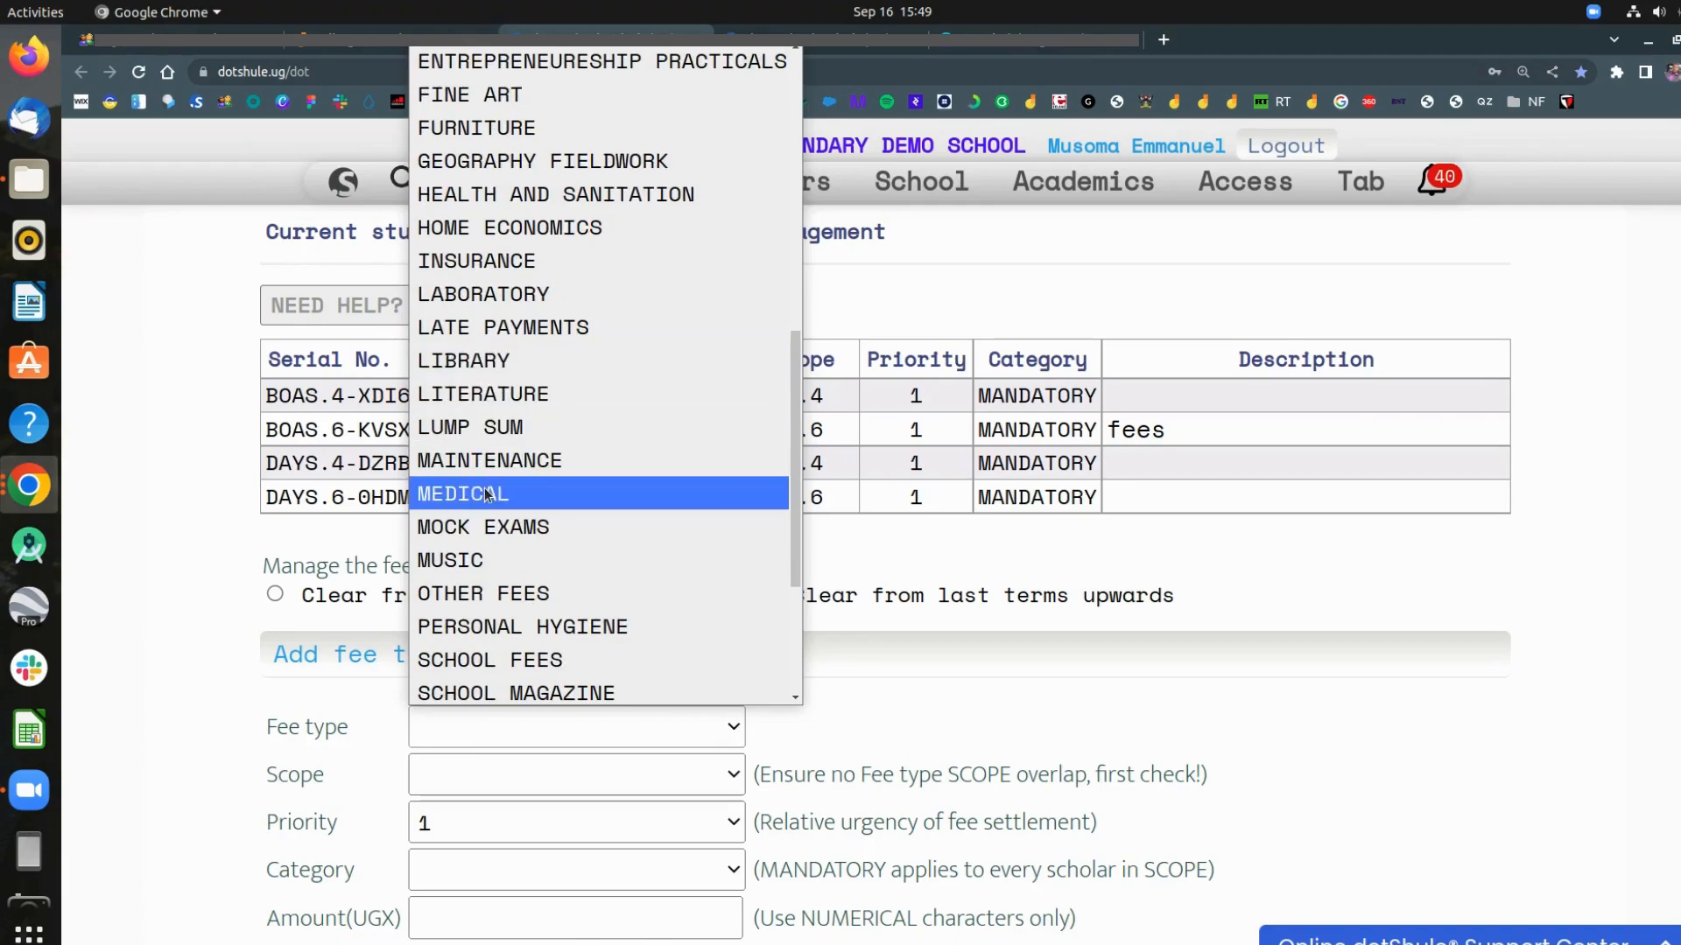
pyautogui.click(488, 495)
pyautogui.click(475, 770)
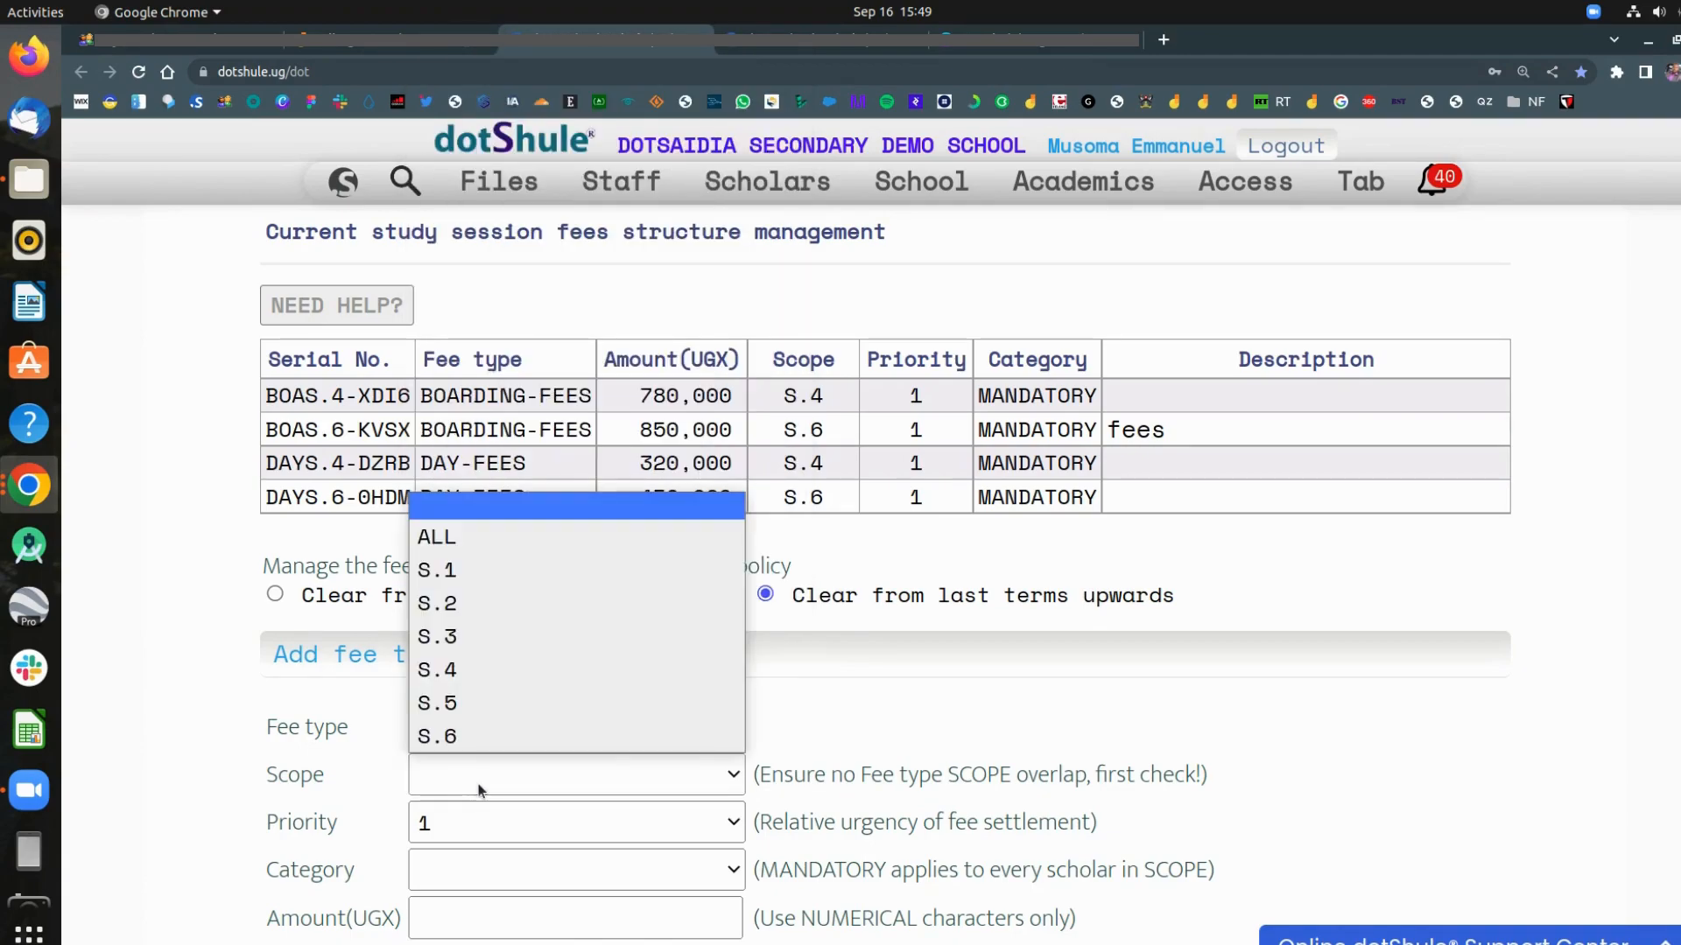
pyautogui.click(475, 547)
# Step: Set the medical fee's category to MANDATORY and amount to 60000, and add it to the fees structure
pyautogui.click(501, 882)
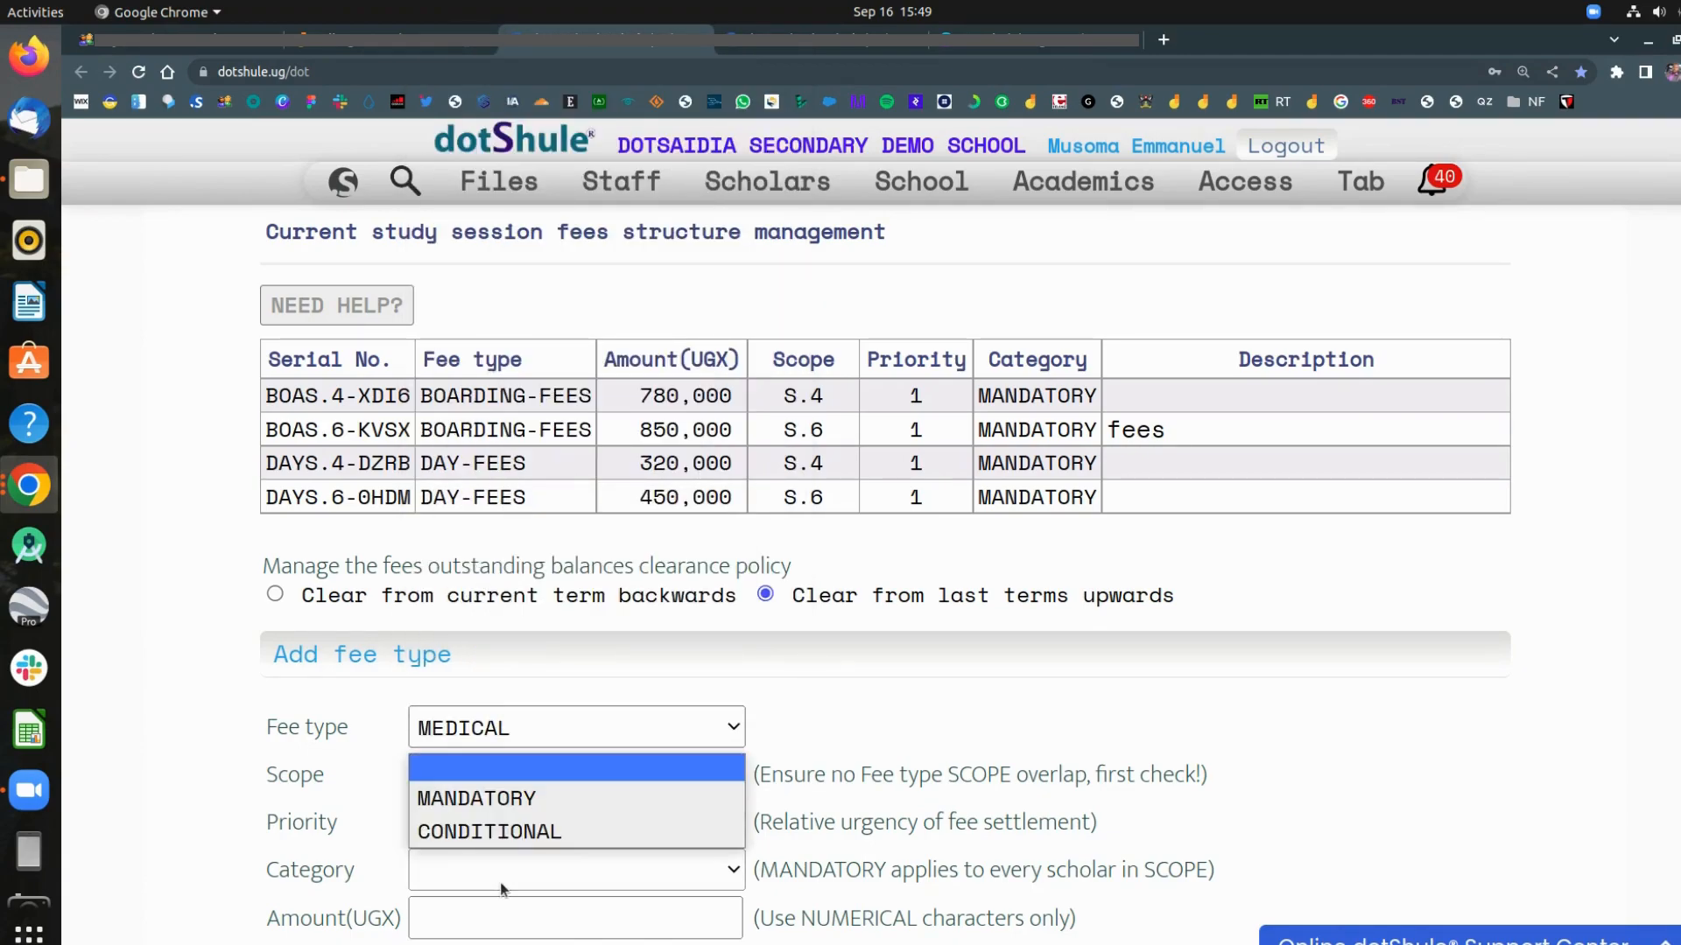
pyautogui.click(497, 800)
pyautogui.scroll(-2, 495, 795)
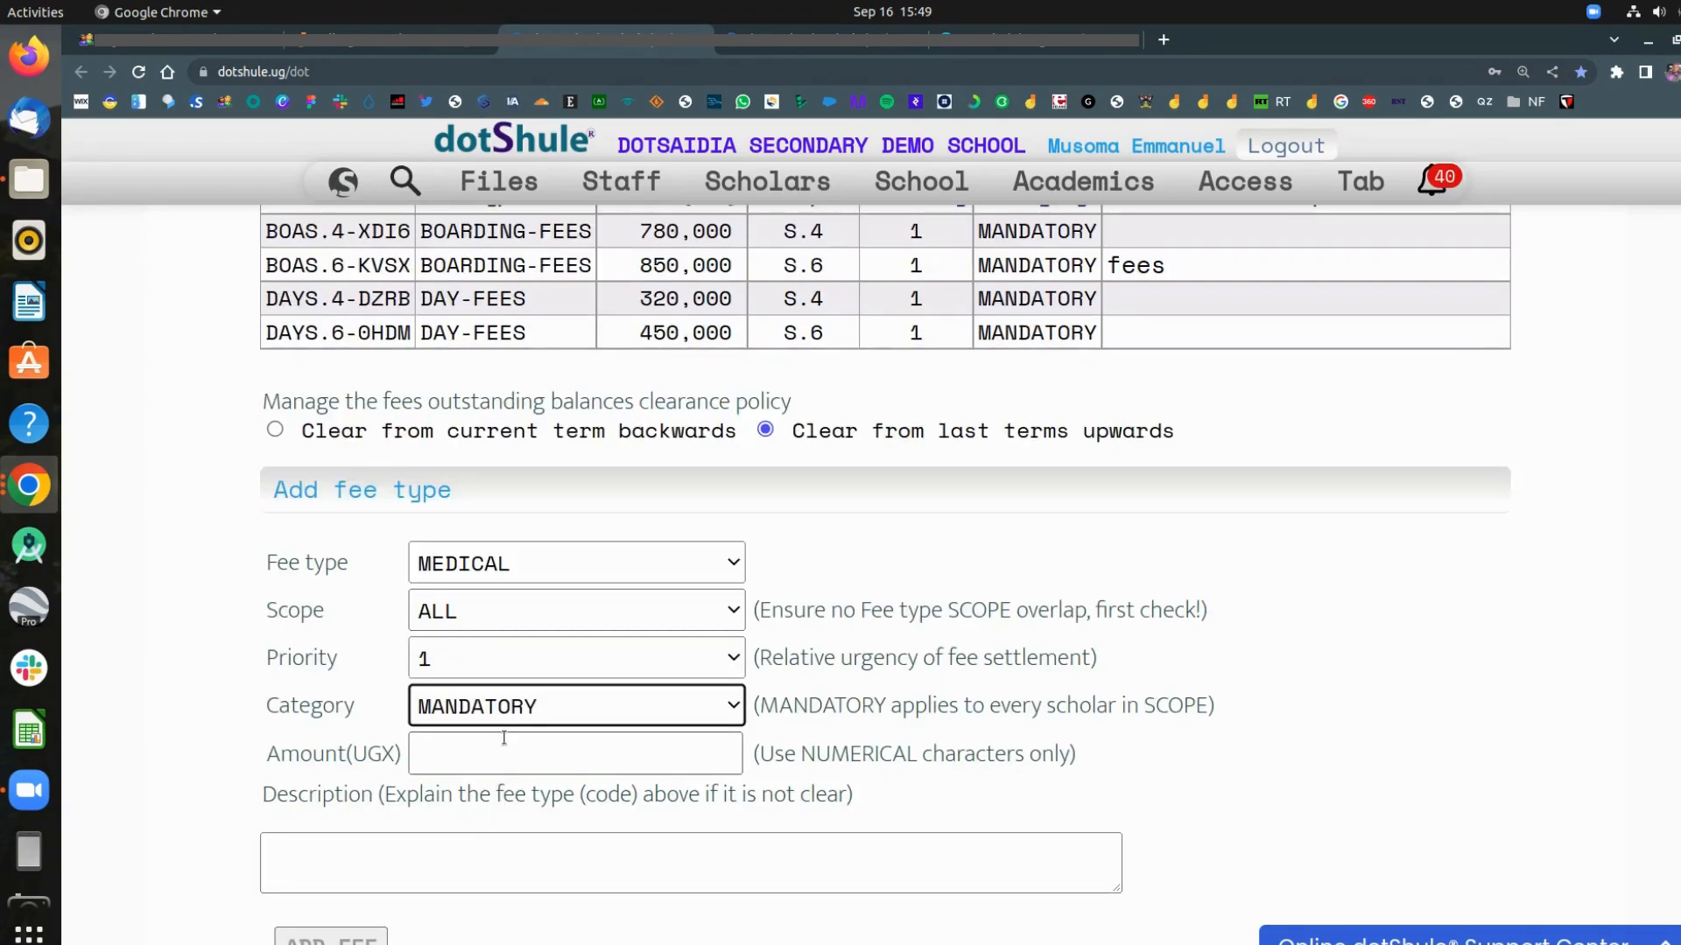
pyautogui.click(515, 755)
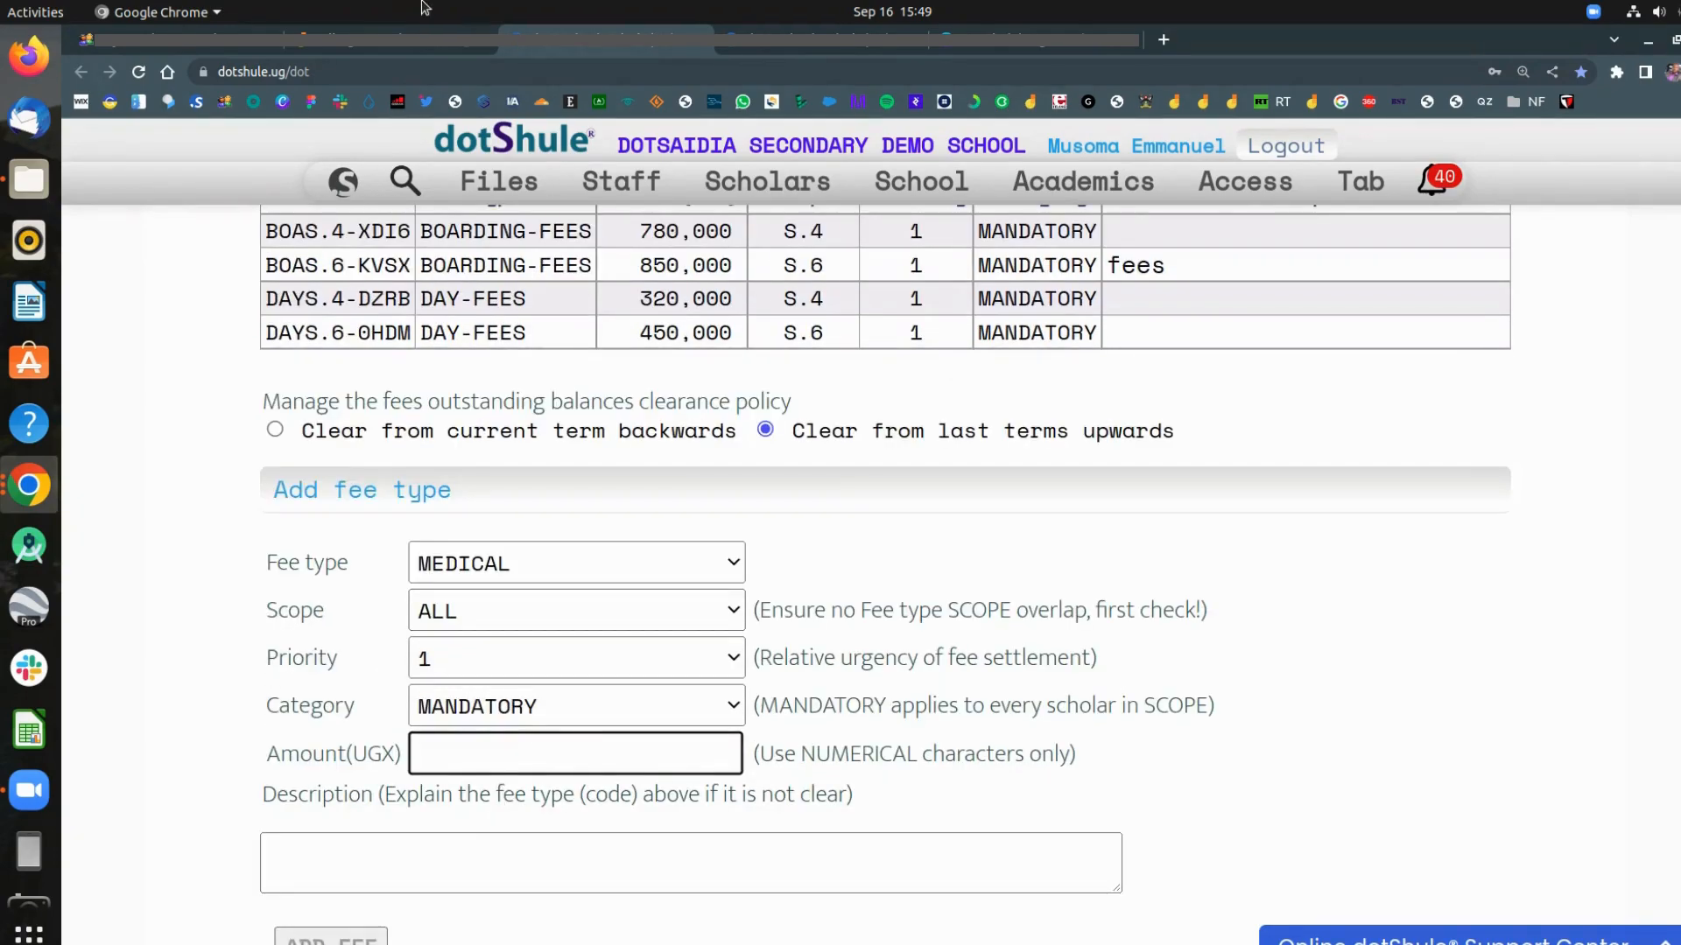
pyautogui.write('60000')
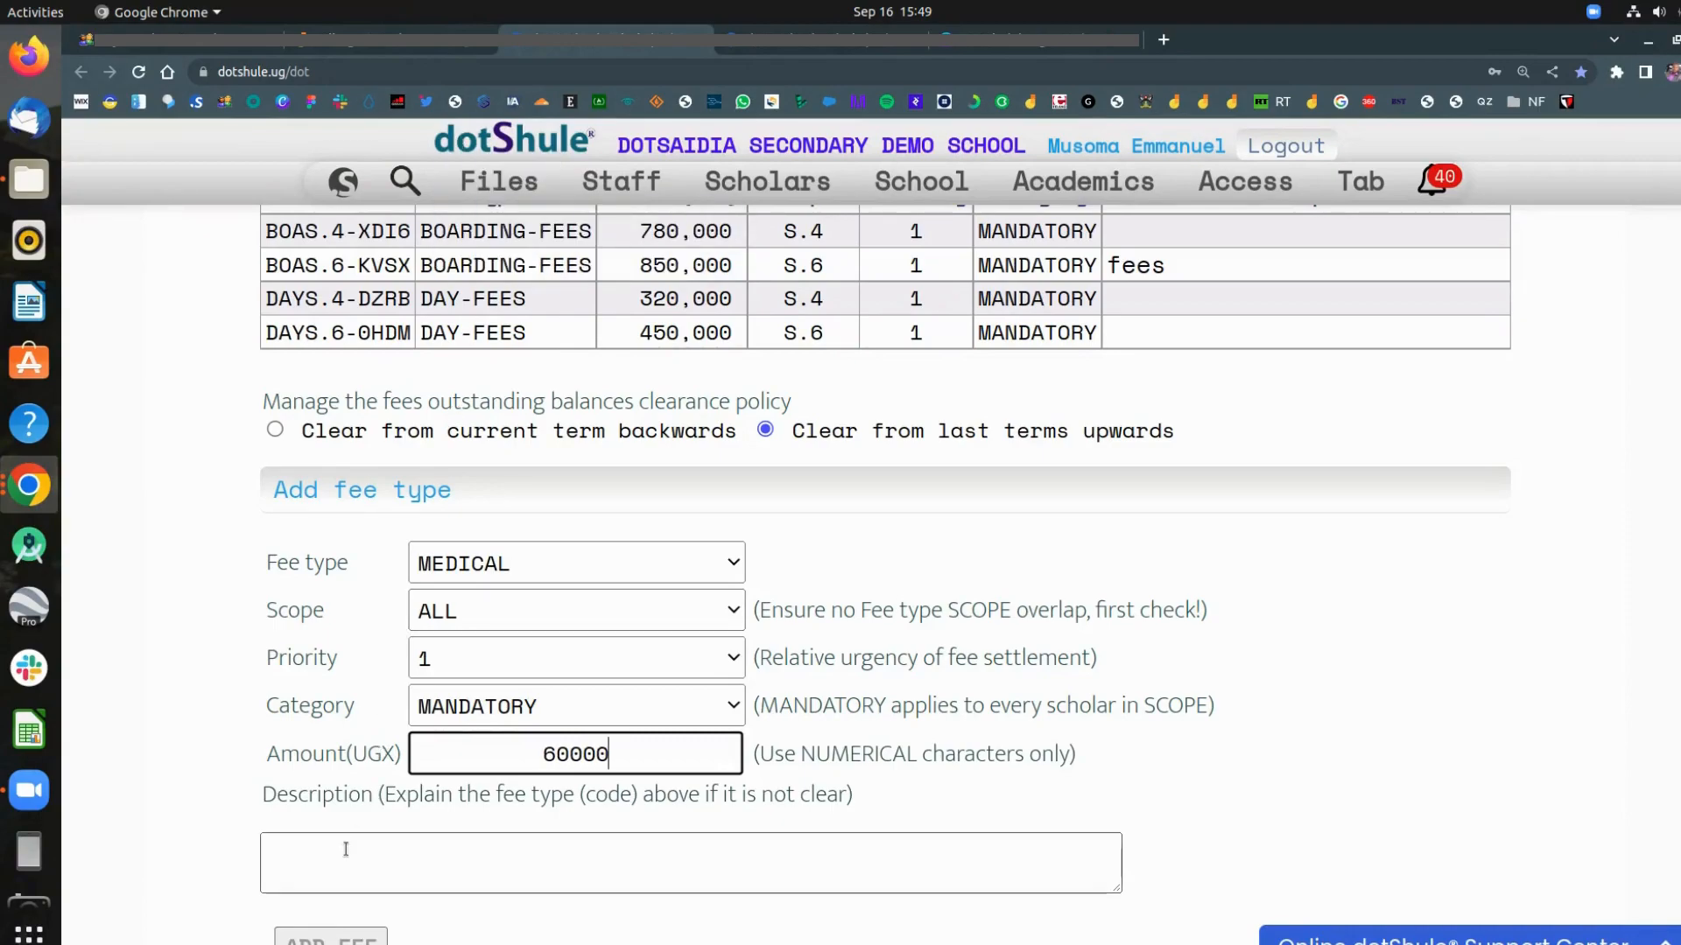
pyautogui.click(335, 937)
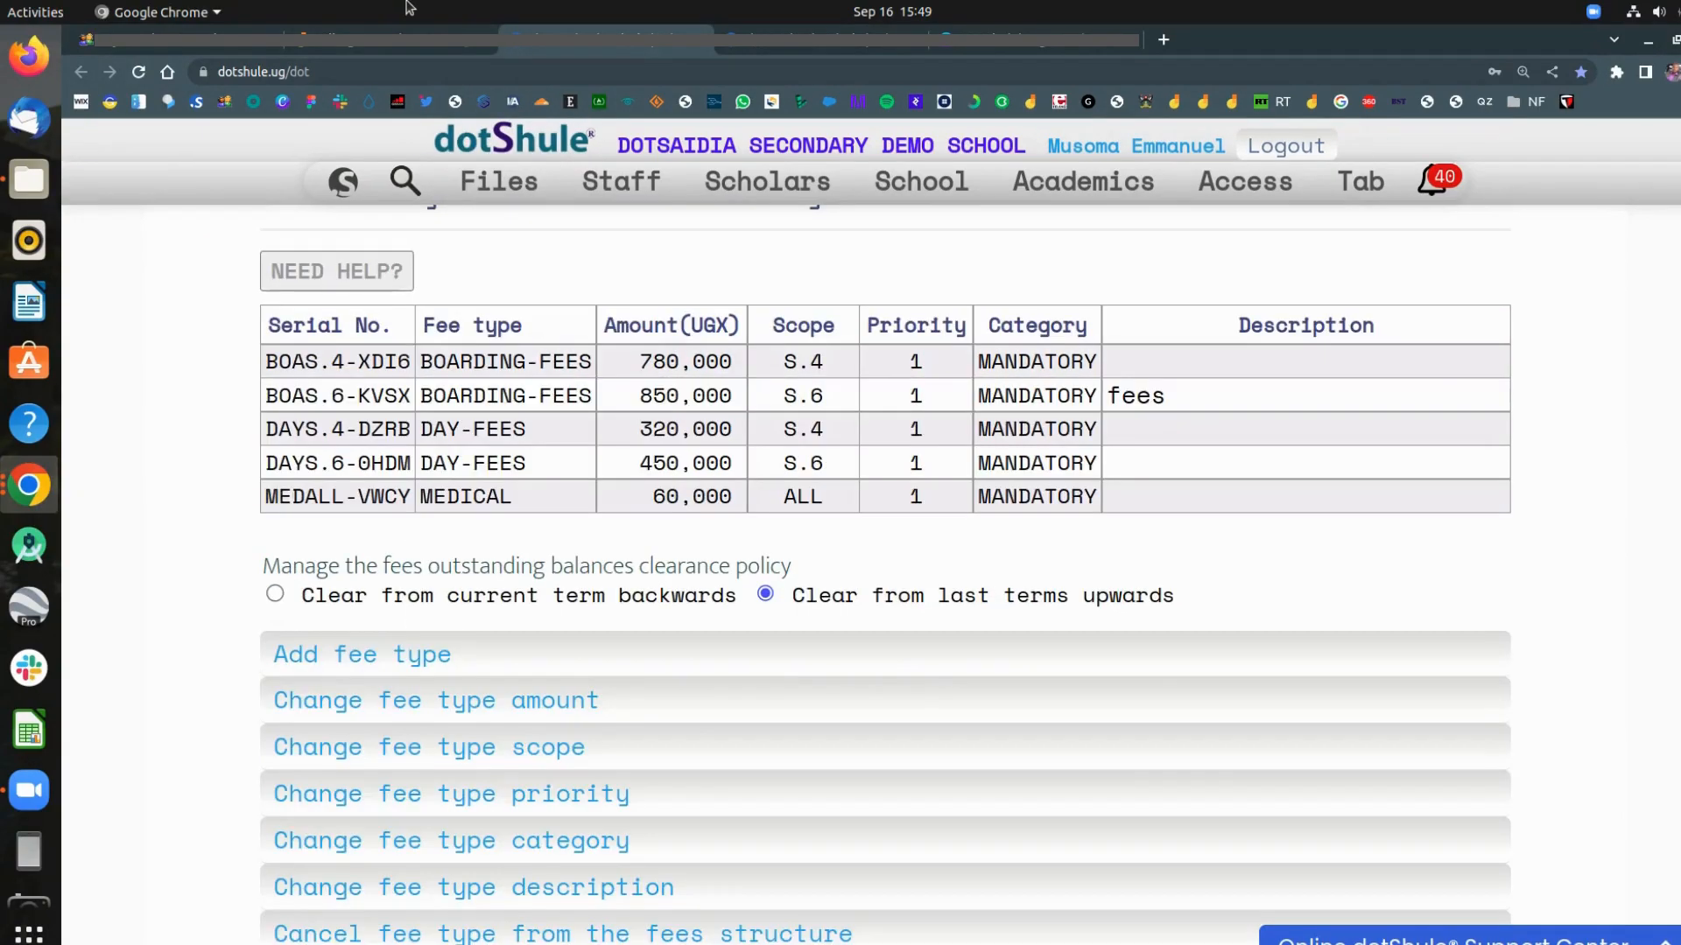
# Step: Check the Dev't fee on the Jamboard note, and begin a dotShule fee entry with fee type DEVELOPMENT and scope ALL
pyautogui.click(396, 36)
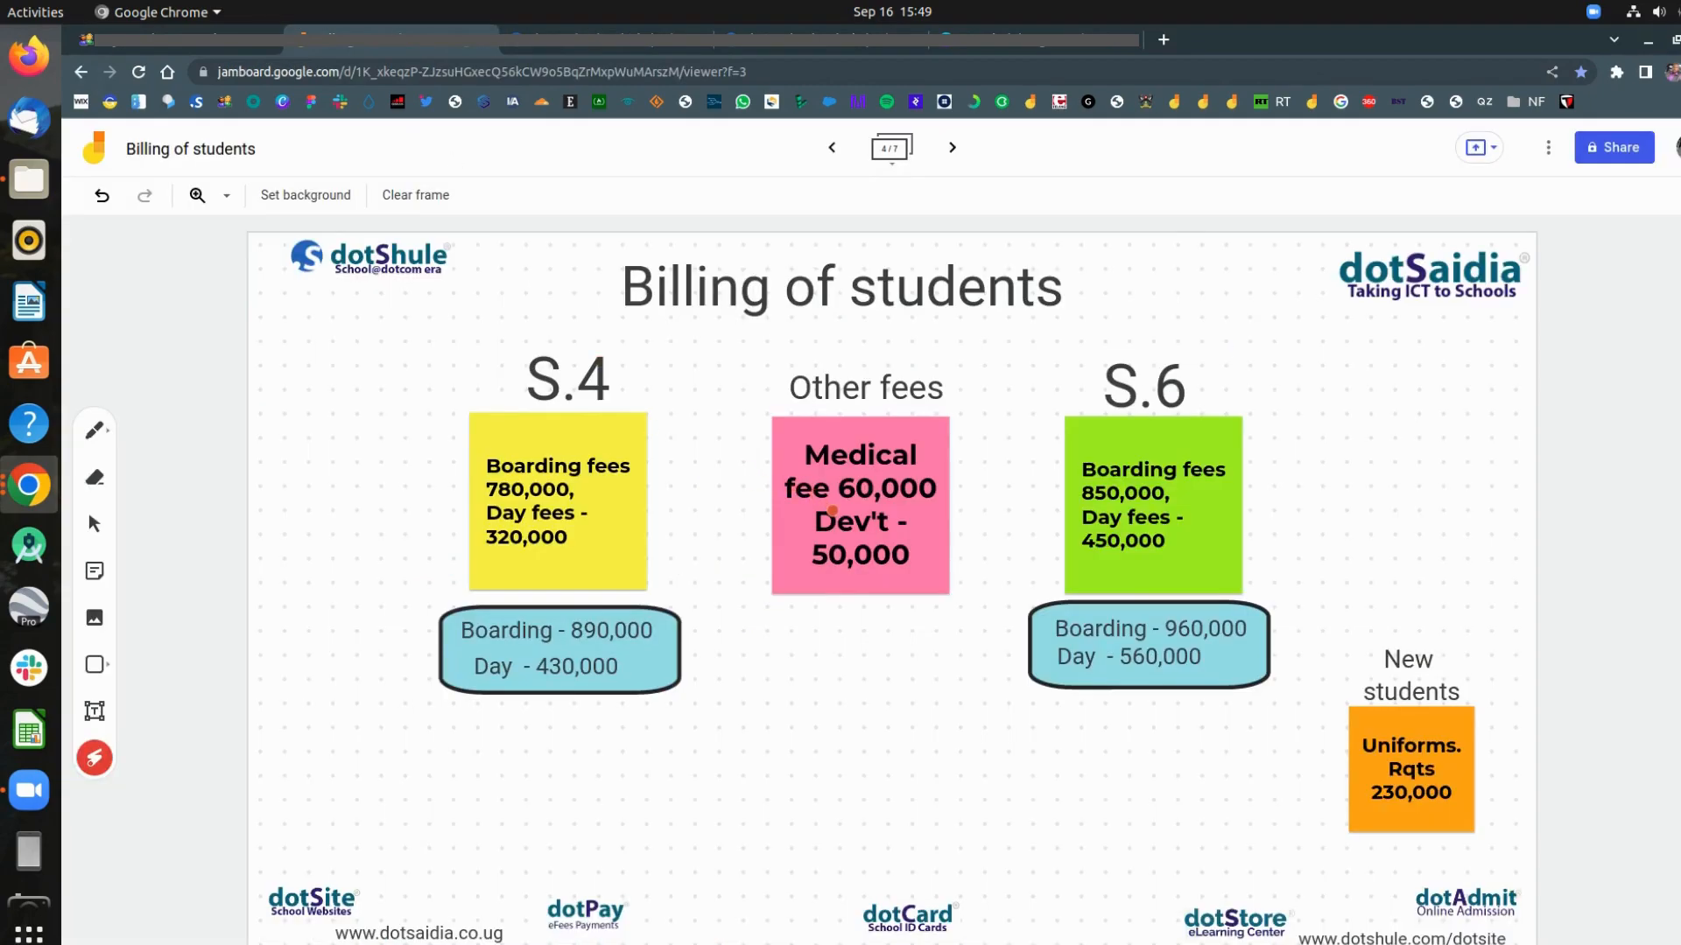
pyautogui.click(625, 44)
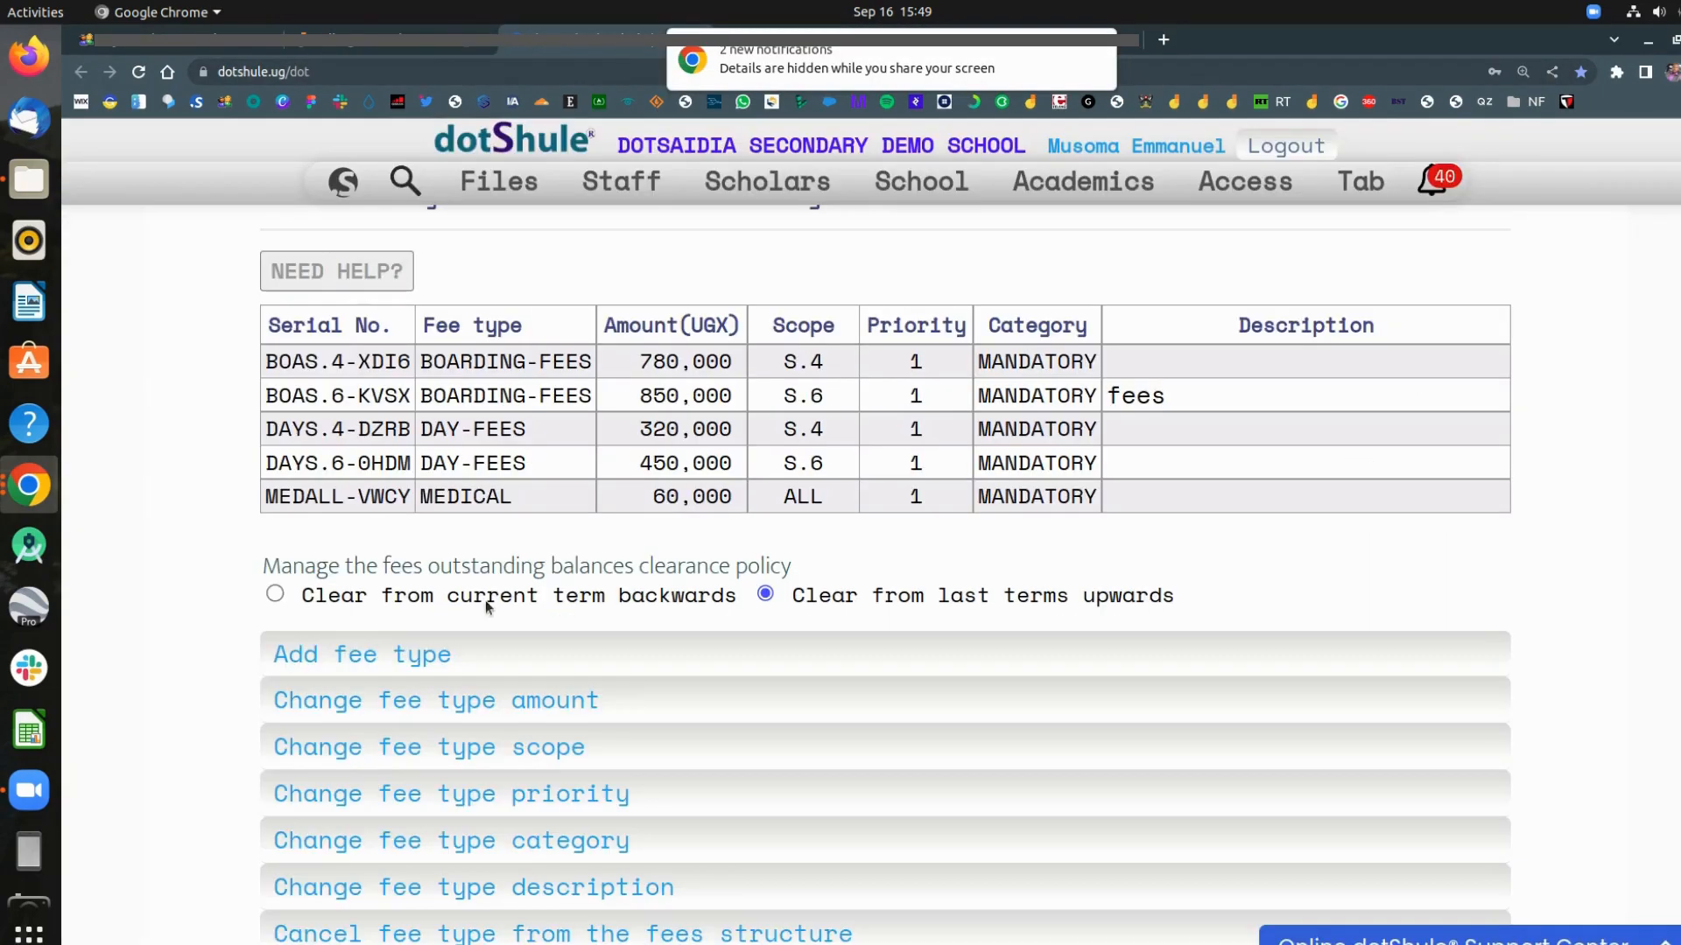
pyautogui.click(481, 660)
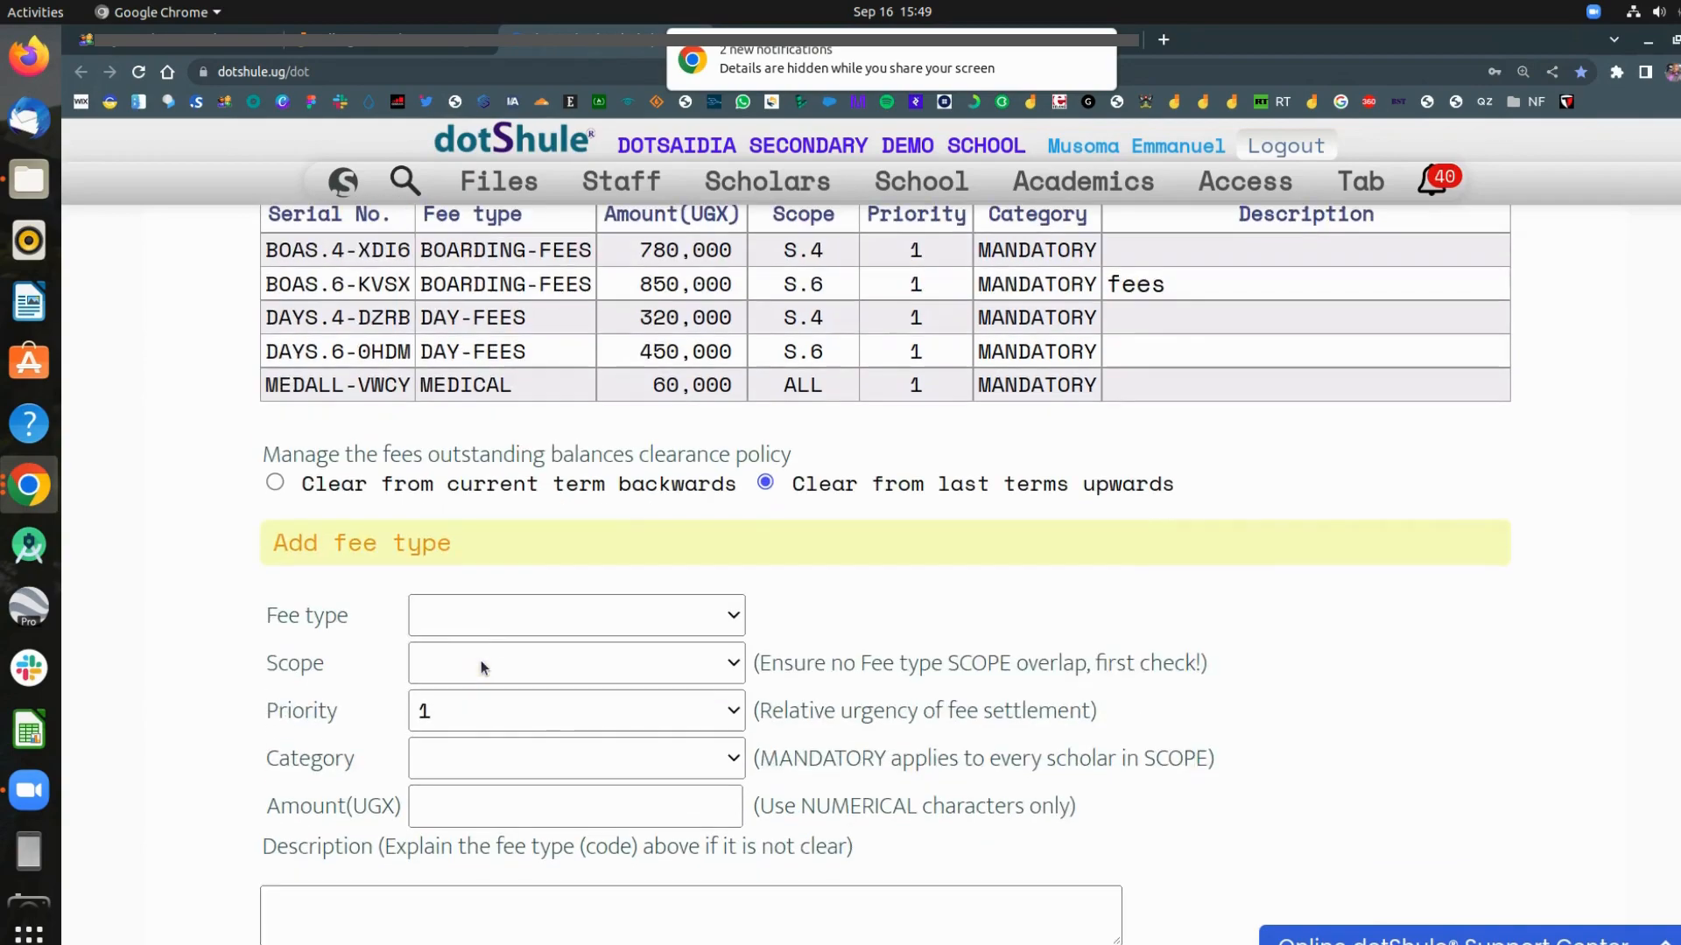
pyautogui.click(501, 618)
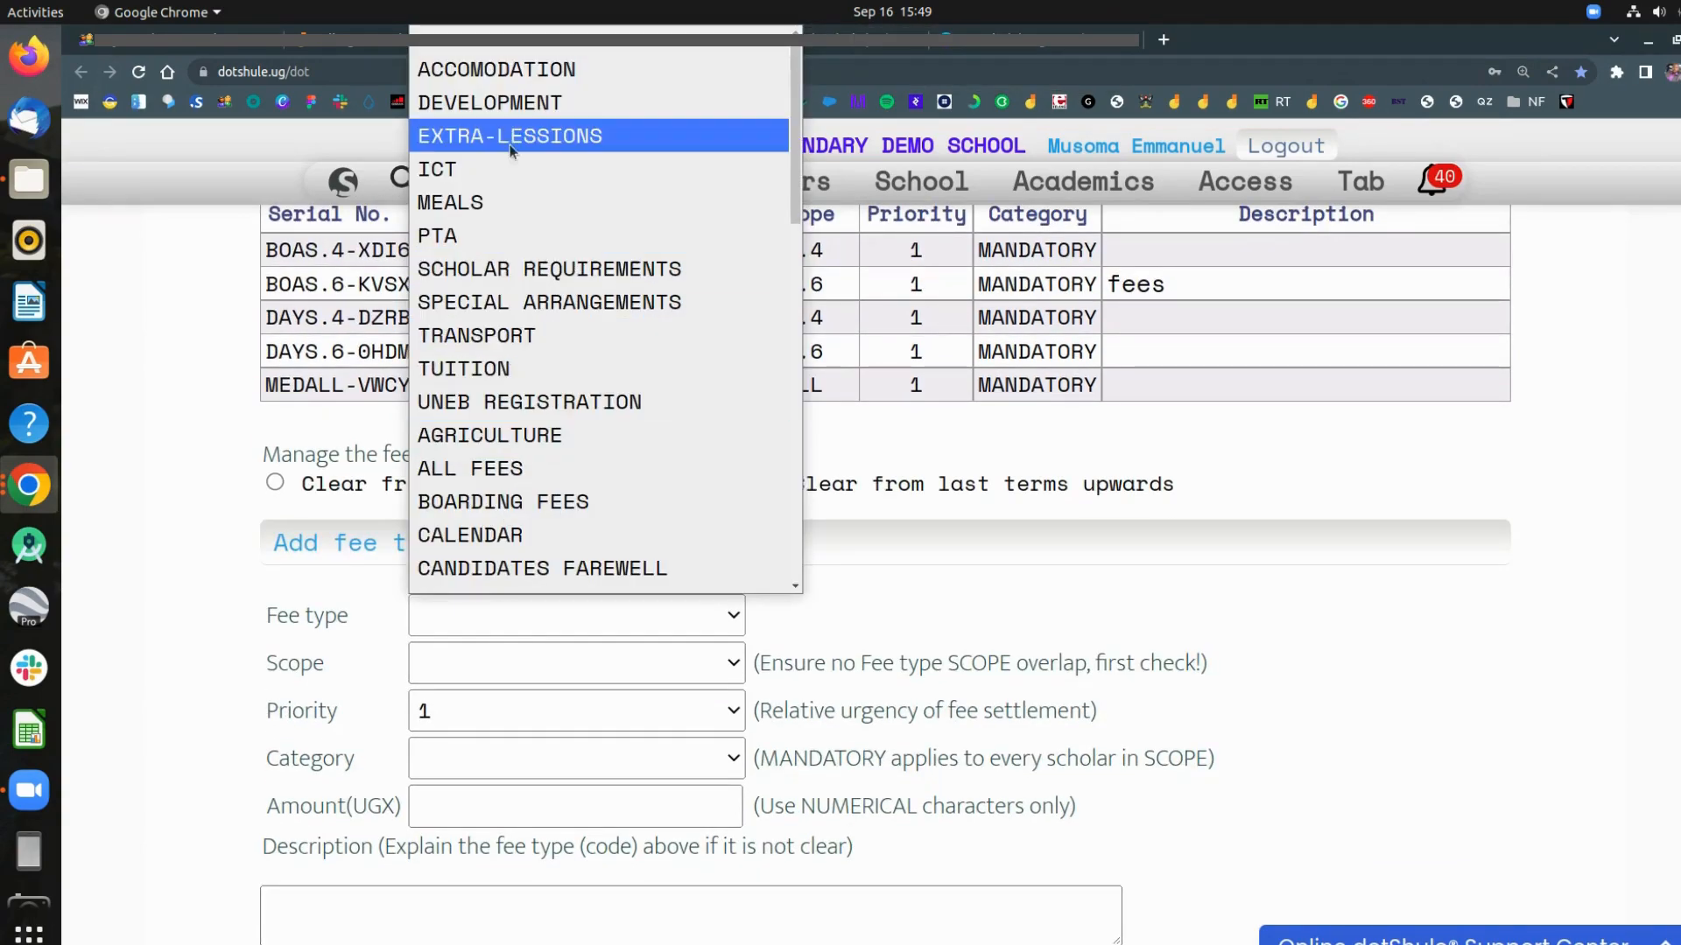
pyautogui.click(526, 106)
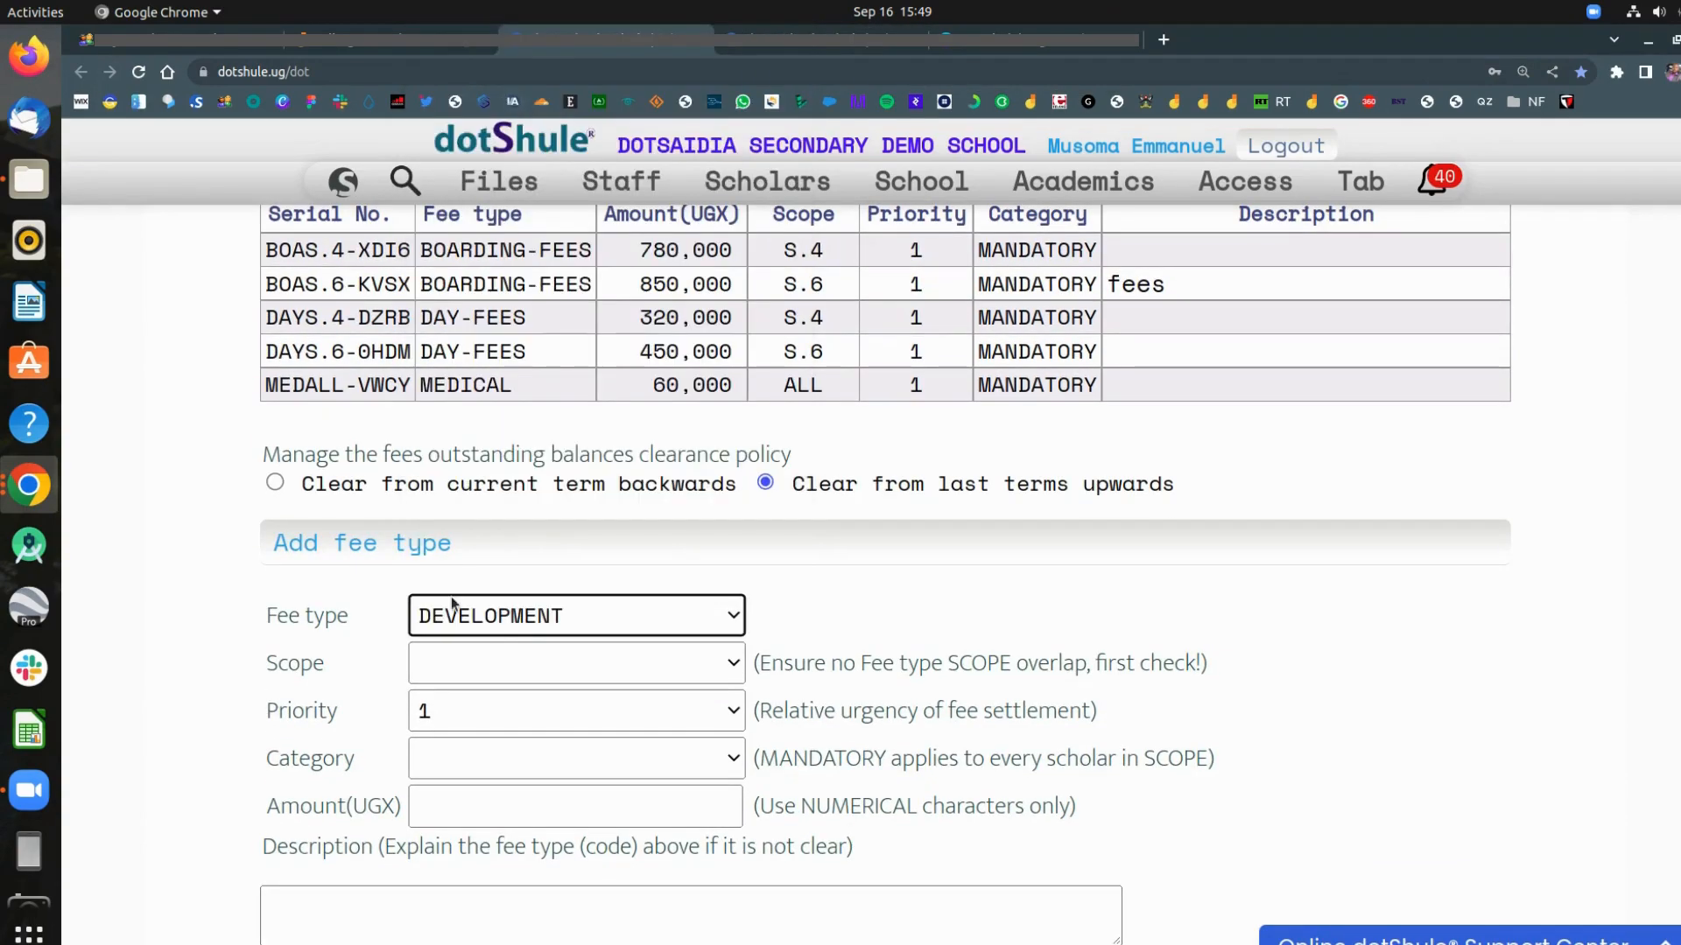
pyautogui.click(464, 656)
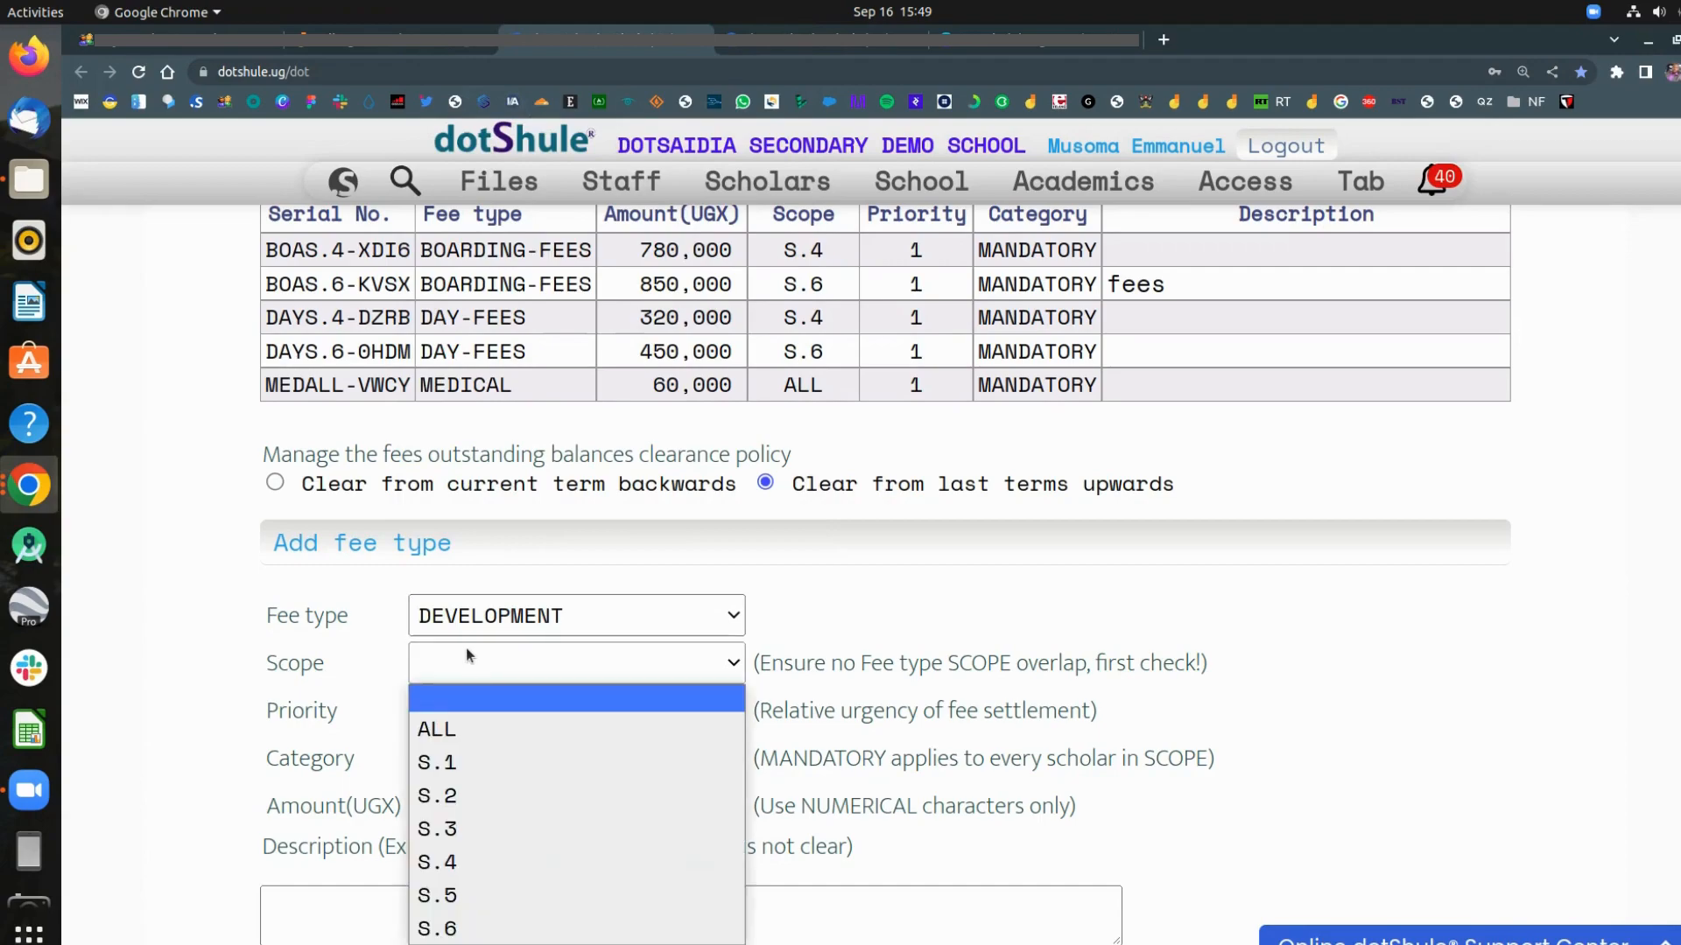
pyautogui.click(485, 728)
pyautogui.scroll(-1, 488, 735)
pyautogui.scroll(-1, 485, 736)
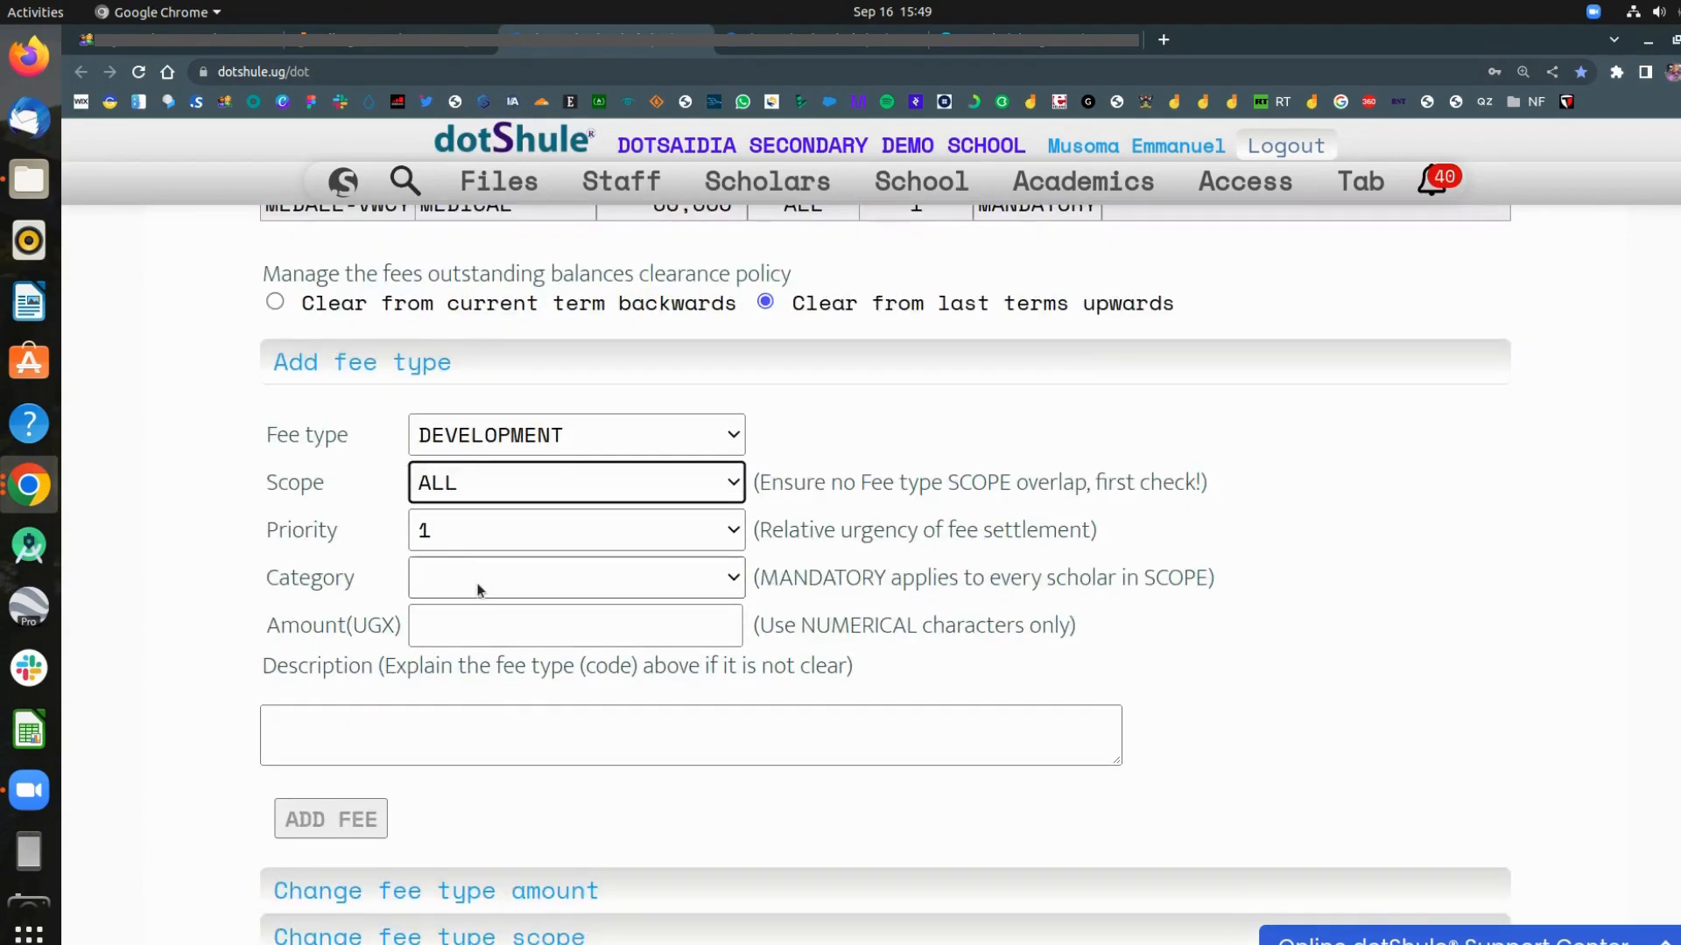
# Step: Give the development fee category MANDATORY, amount 50000 and description "devt", and add it to the fees structure
pyautogui.click(478, 591)
pyautogui.click(482, 643)
pyautogui.click(499, 621)
pyautogui.write('50000')
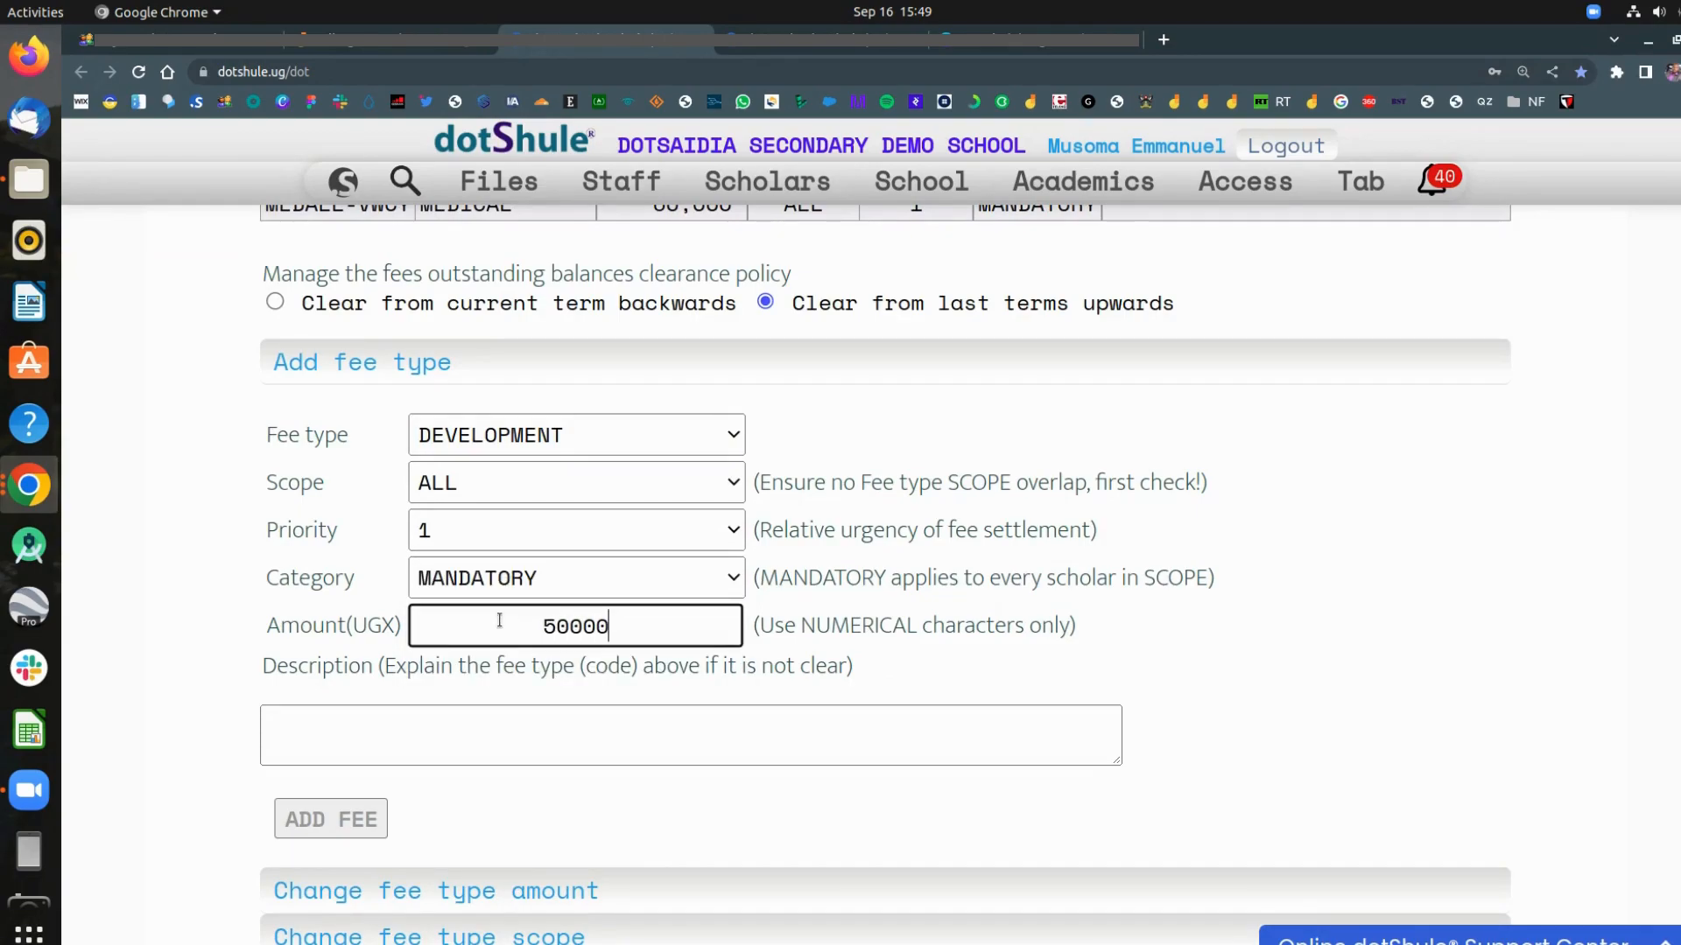
pyautogui.click(369, 740)
pyautogui.write('devt')
pyautogui.click(300, 820)
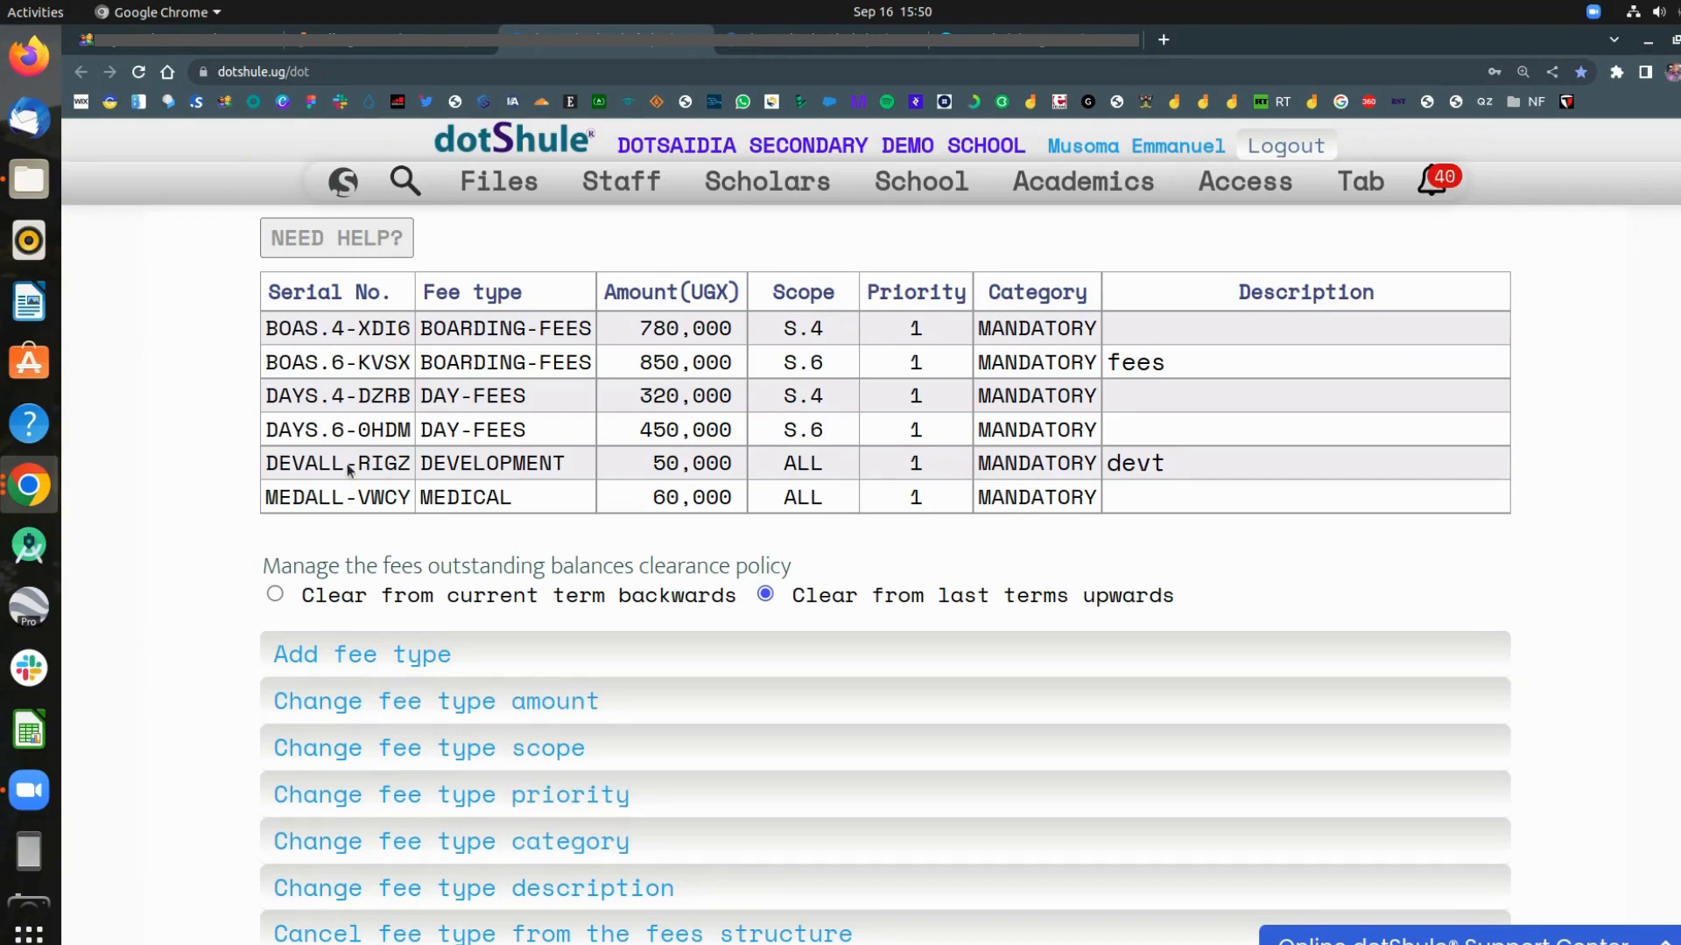
# Step: Switch to the Billing of students board in Jamboard and point out the New students note with the laser
pyautogui.click(395, 36)
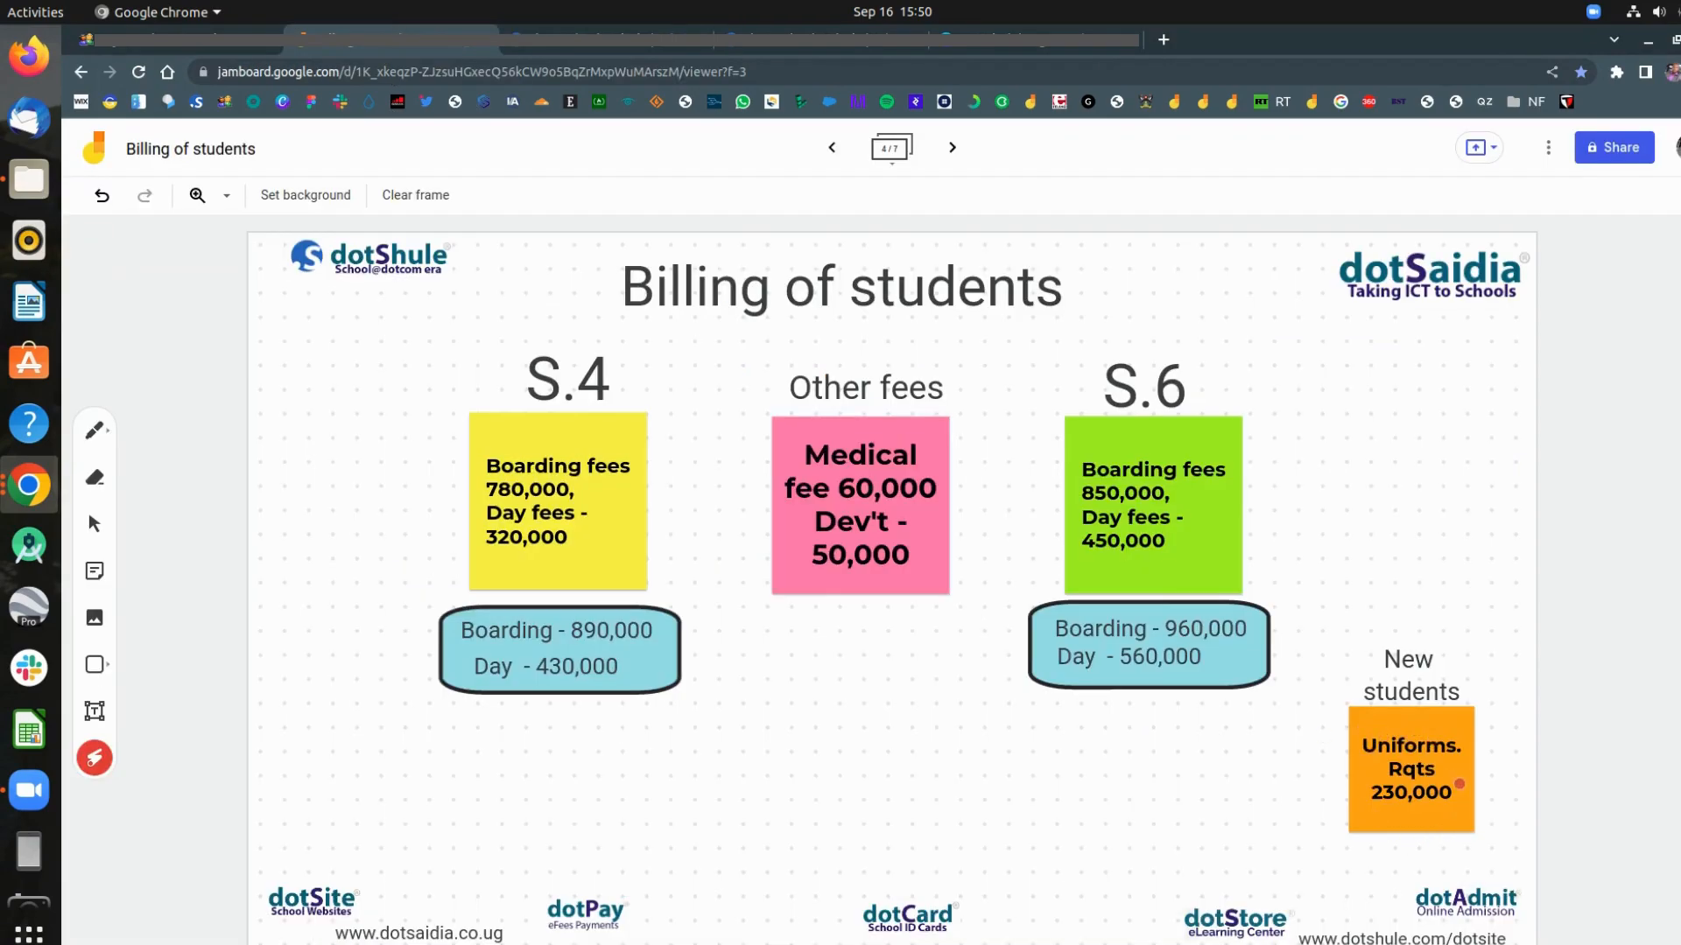
pyautogui.moveTo(1425, 771)
pyautogui.mouseDown()
pyautogui.moveTo(1375, 859)
pyautogui.moveTo(1418, 788)
pyautogui.mouseUp()
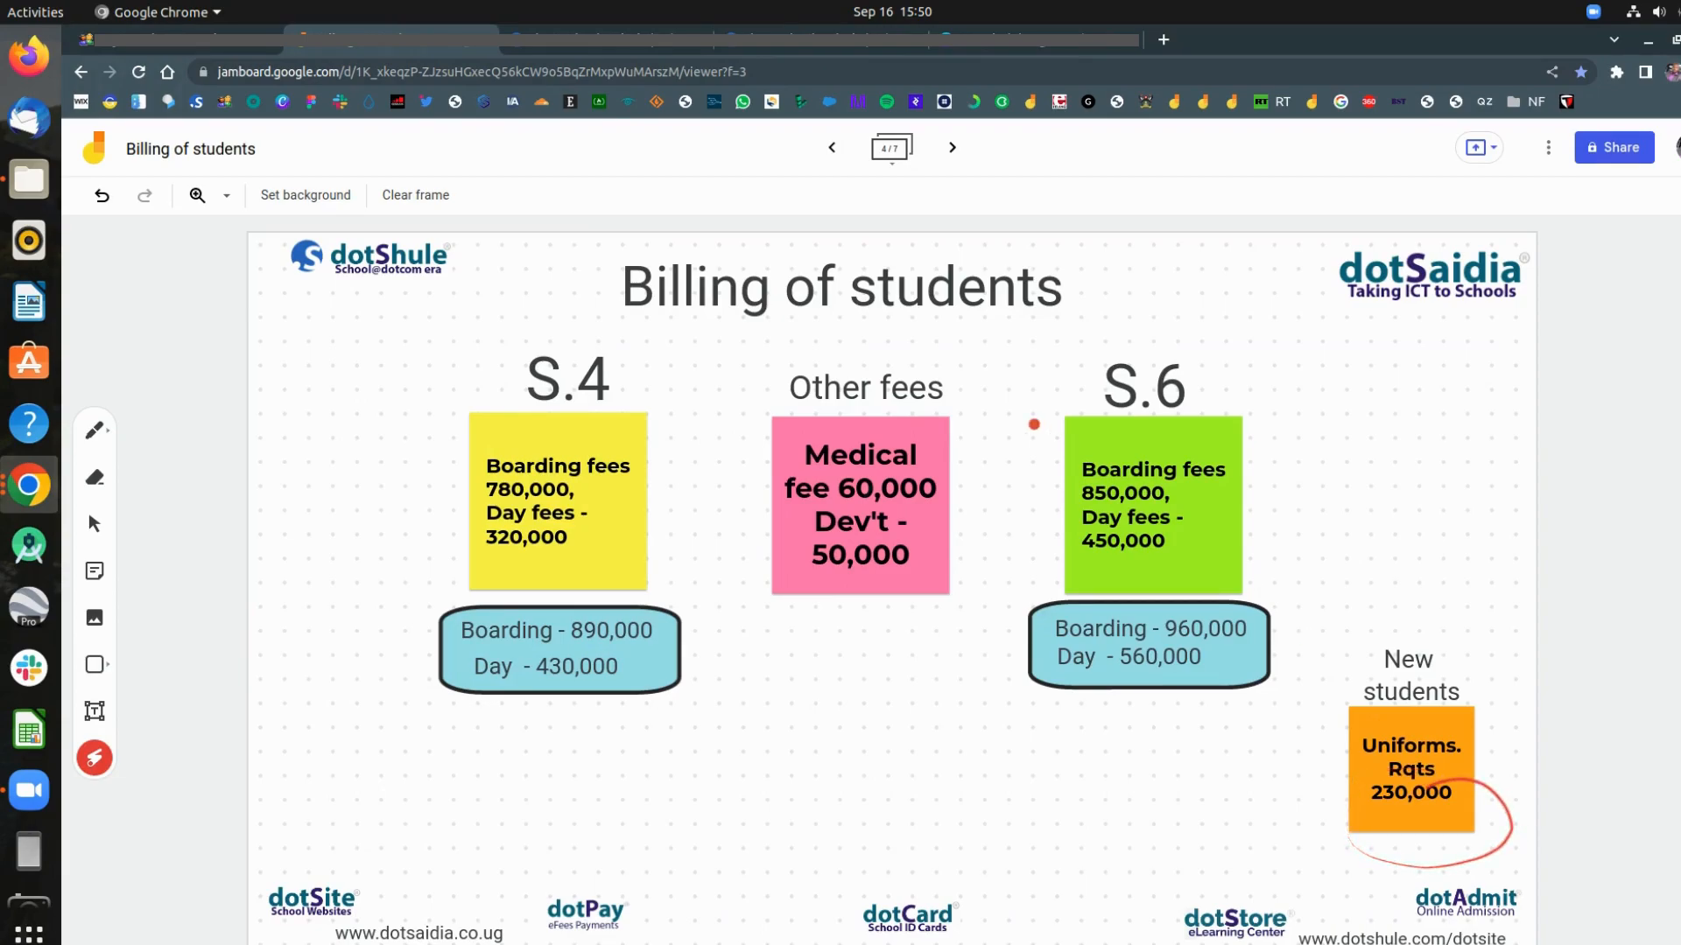
pyautogui.click(569, 44)
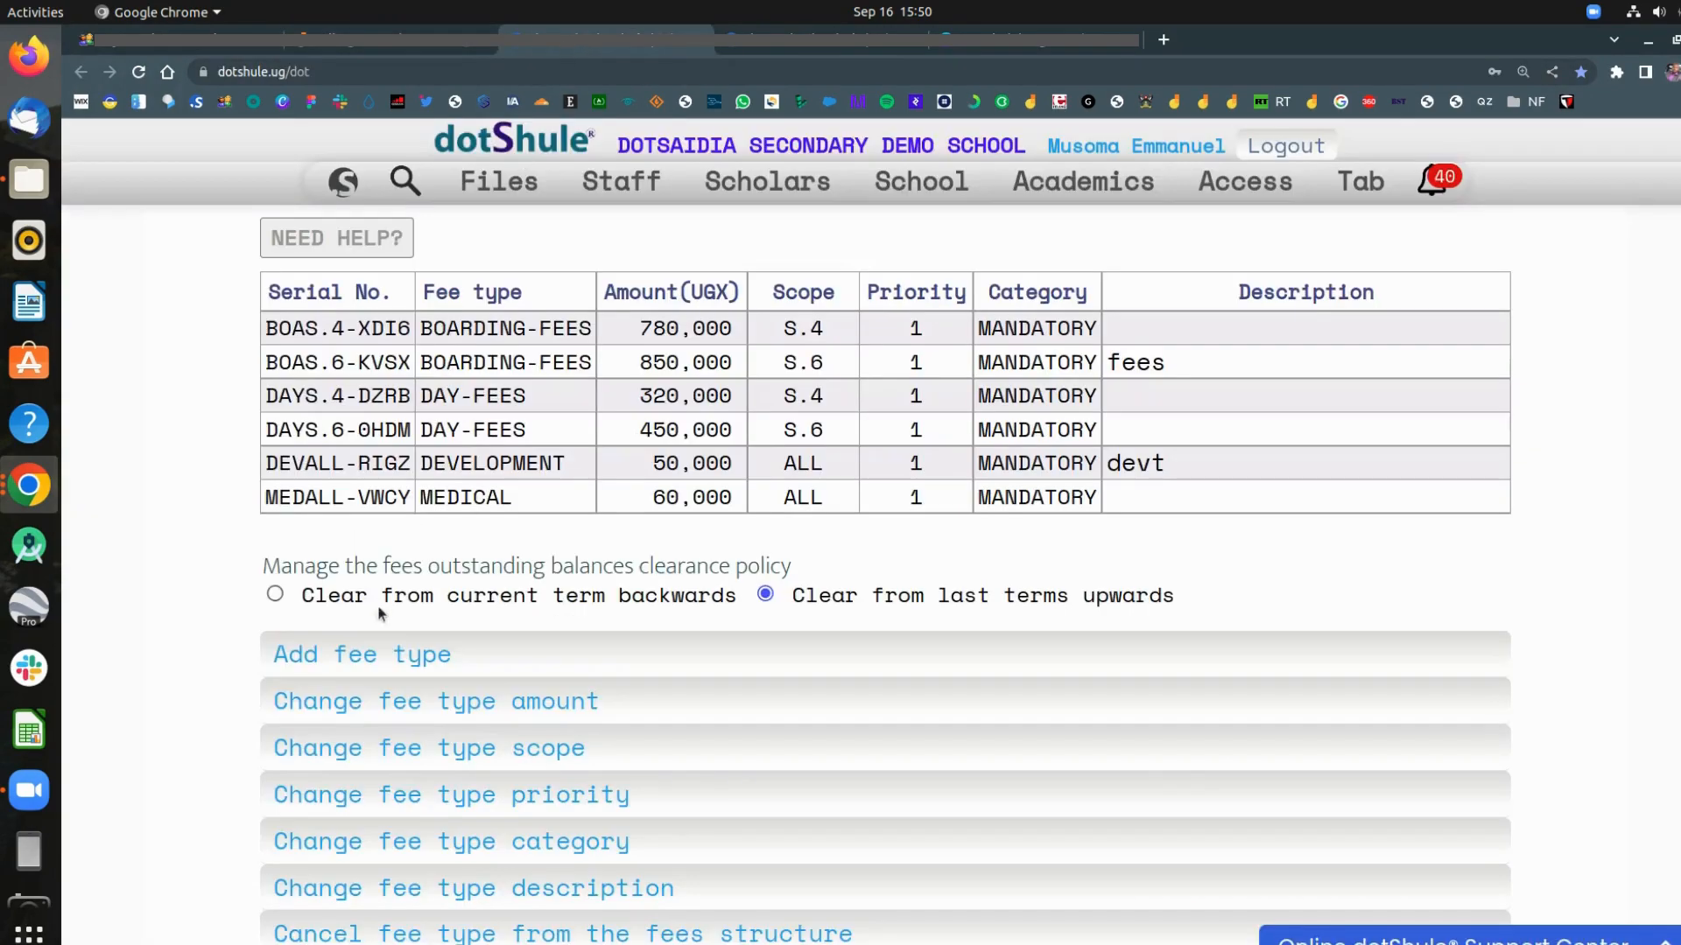
# Step: Begin a new fee type entry in dotShule with fee type SCHOLAR REQUIREMENTS and scope ALL
pyautogui.click(413, 657)
pyautogui.click(454, 729)
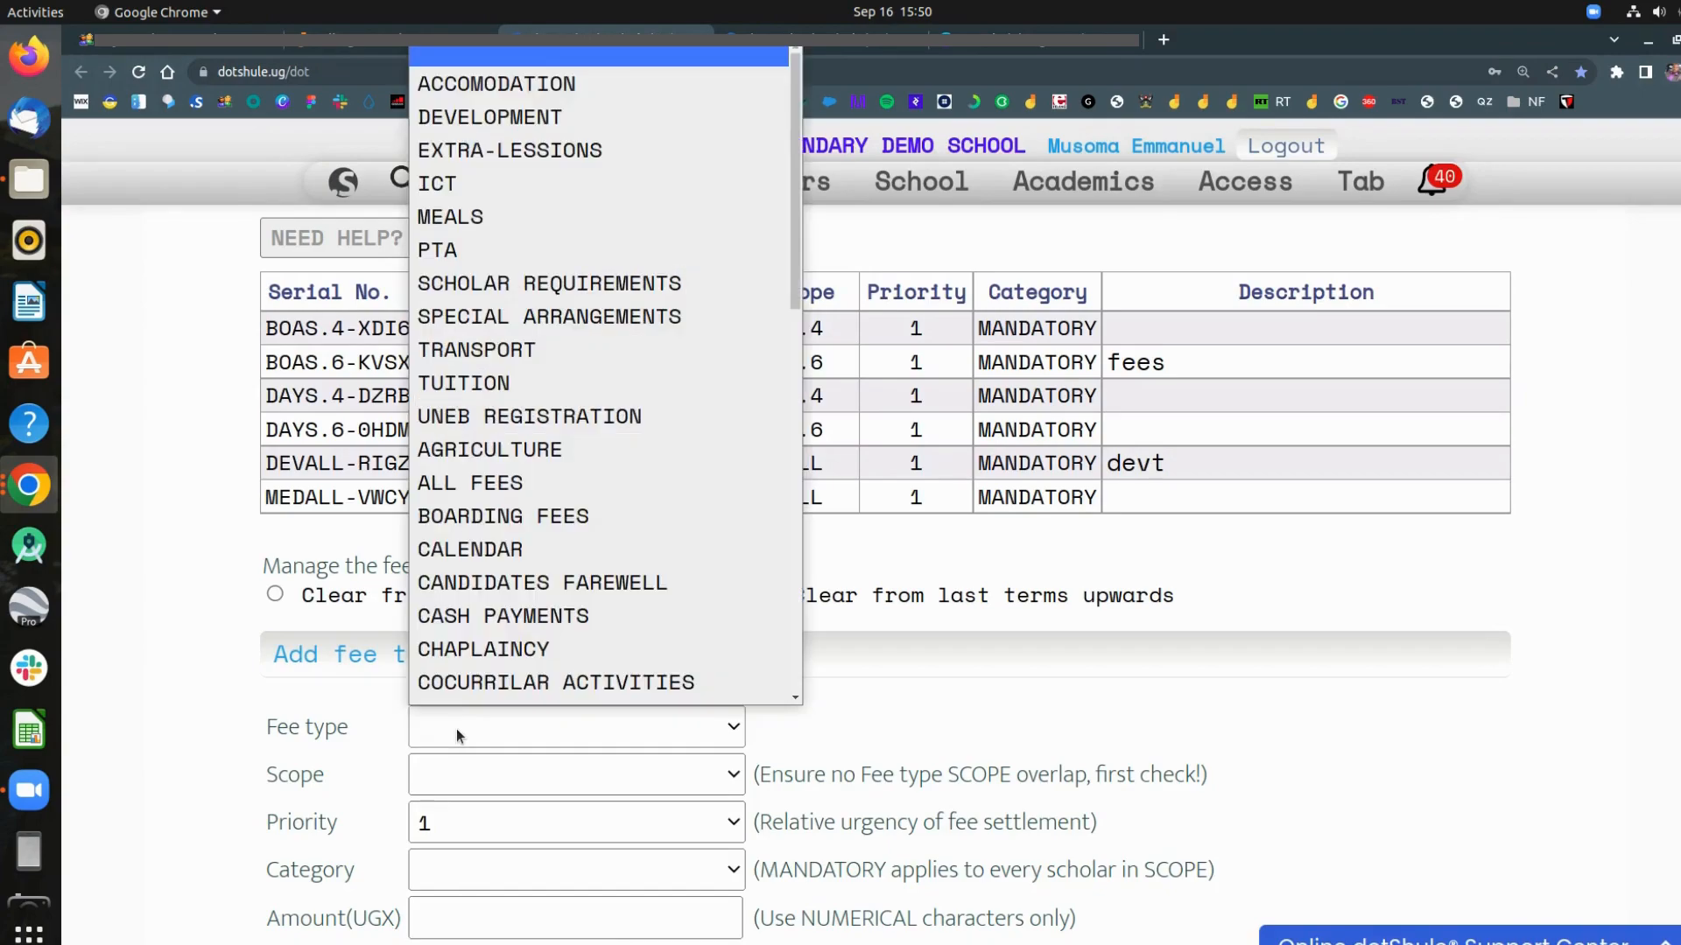
pyautogui.click(339, 50)
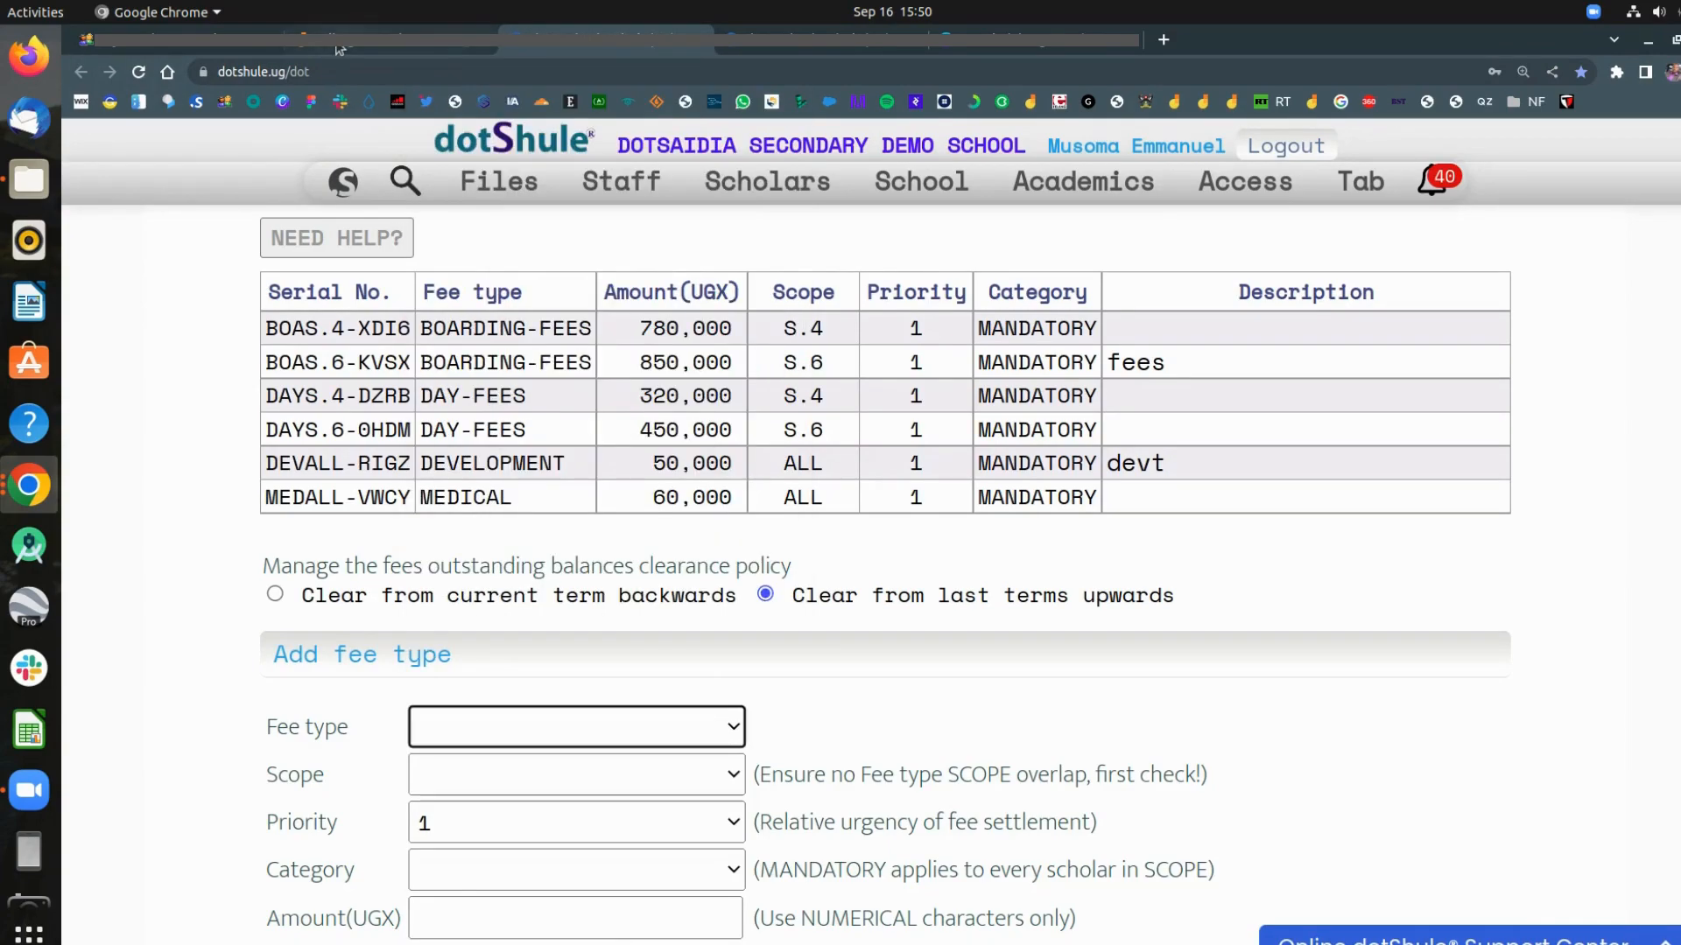
pyautogui.click(377, 35)
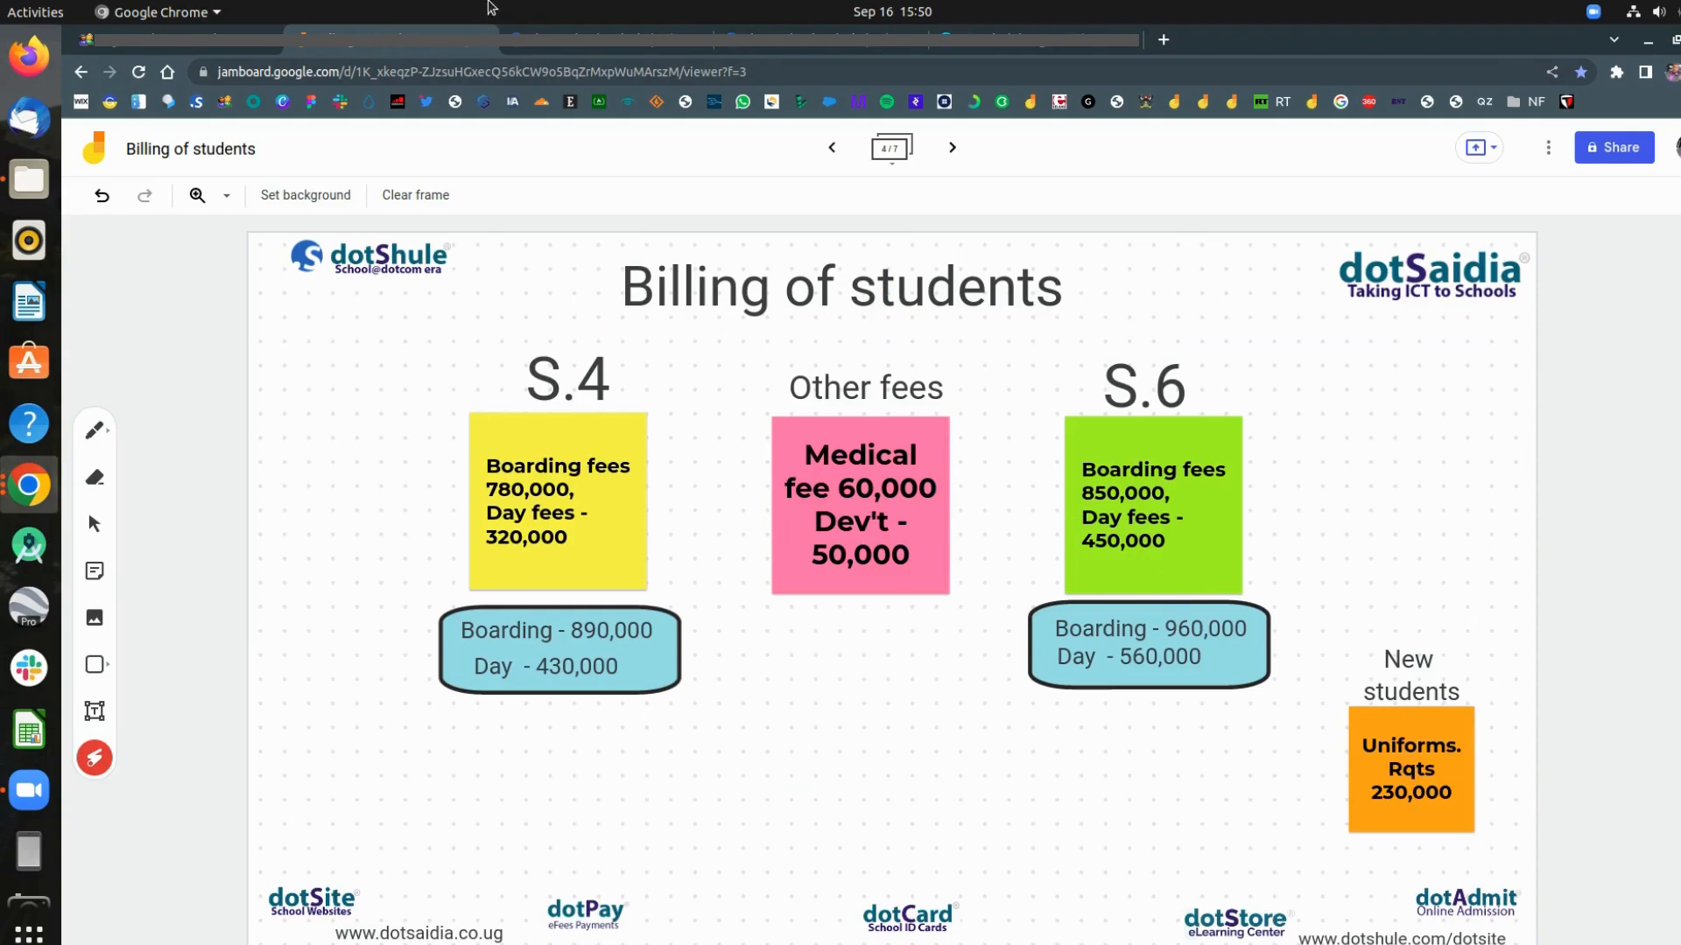
pyautogui.click(557, 31)
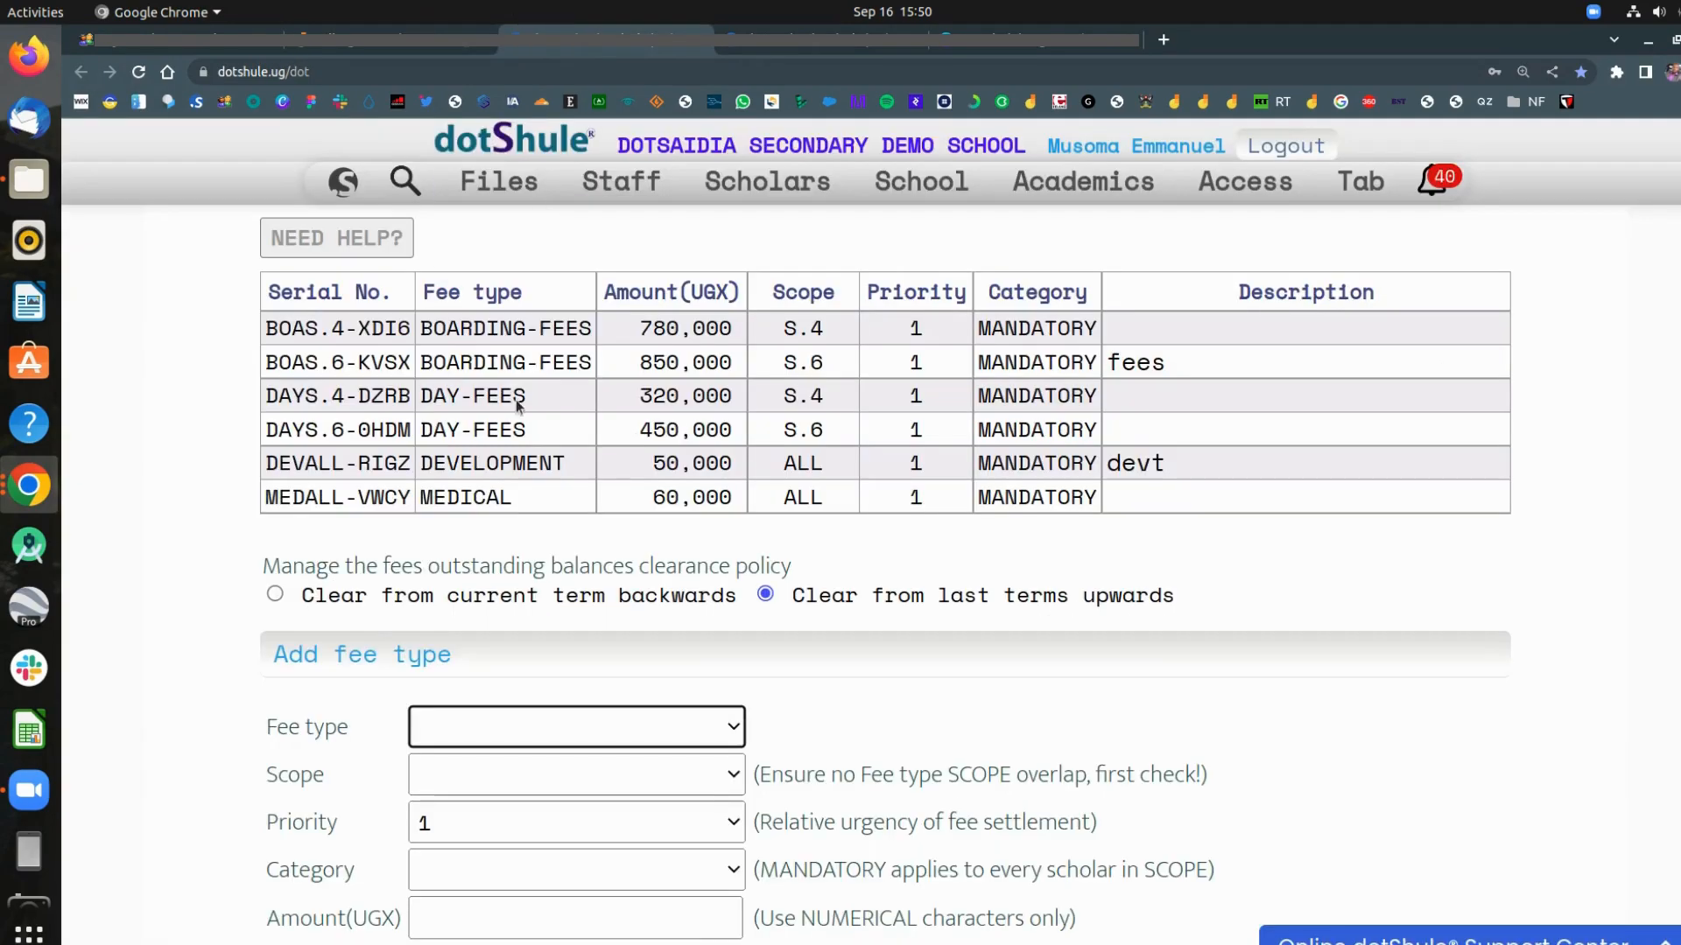
pyautogui.click(541, 744)
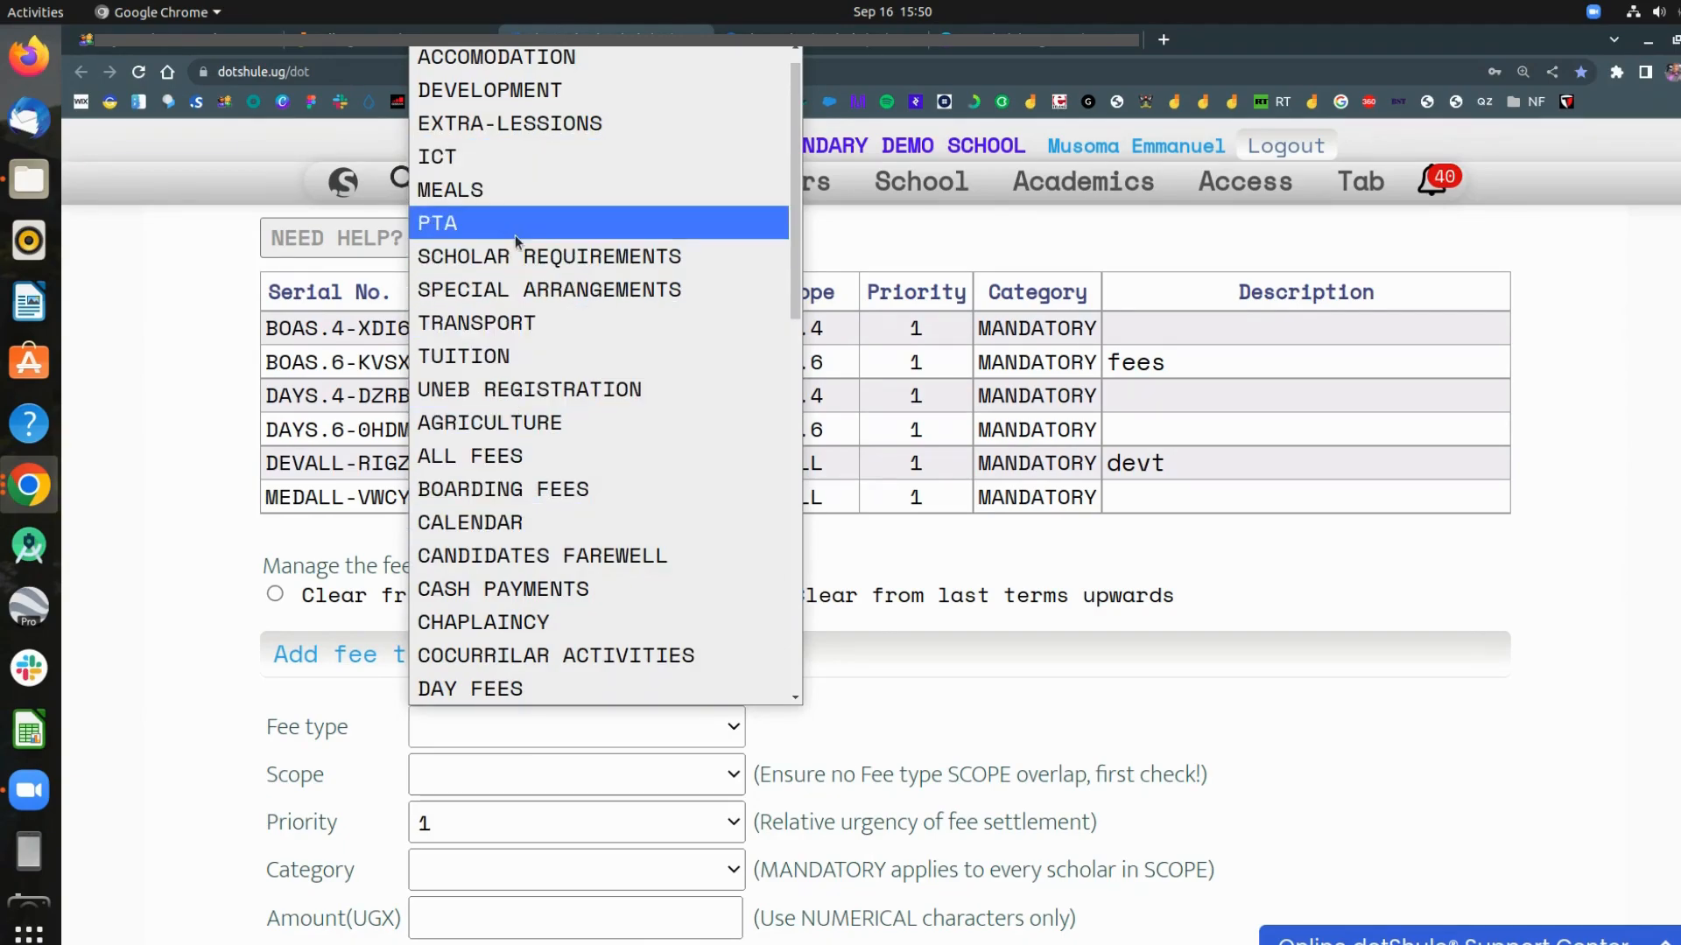
pyautogui.click(513, 287)
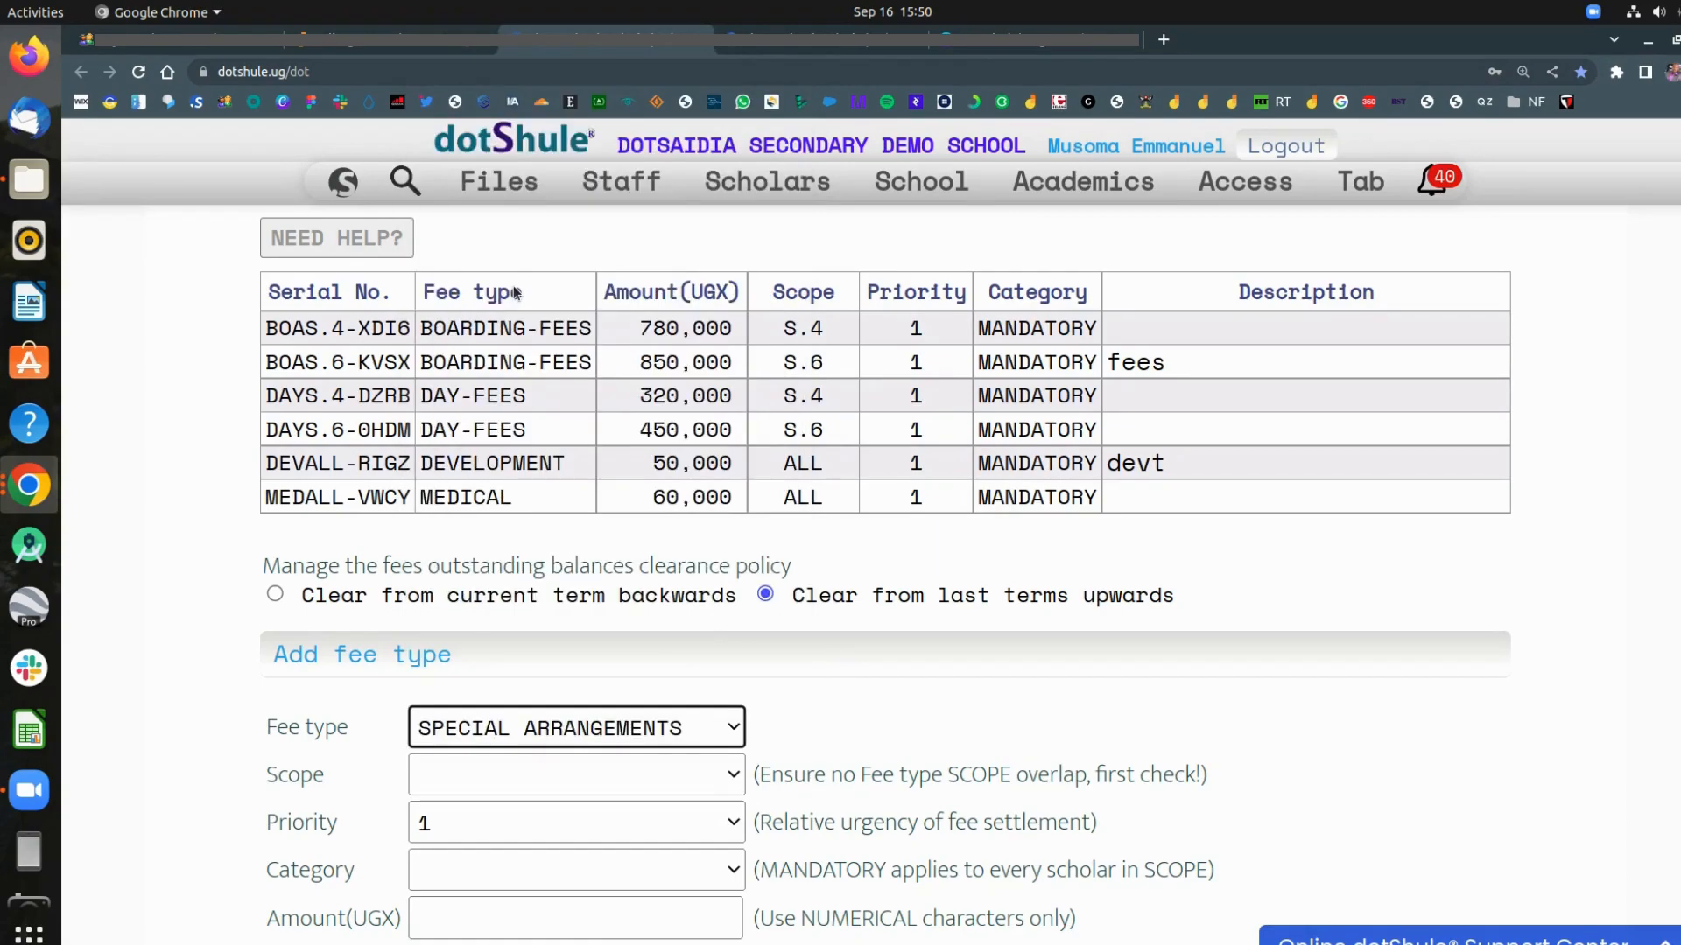
pyautogui.click(556, 730)
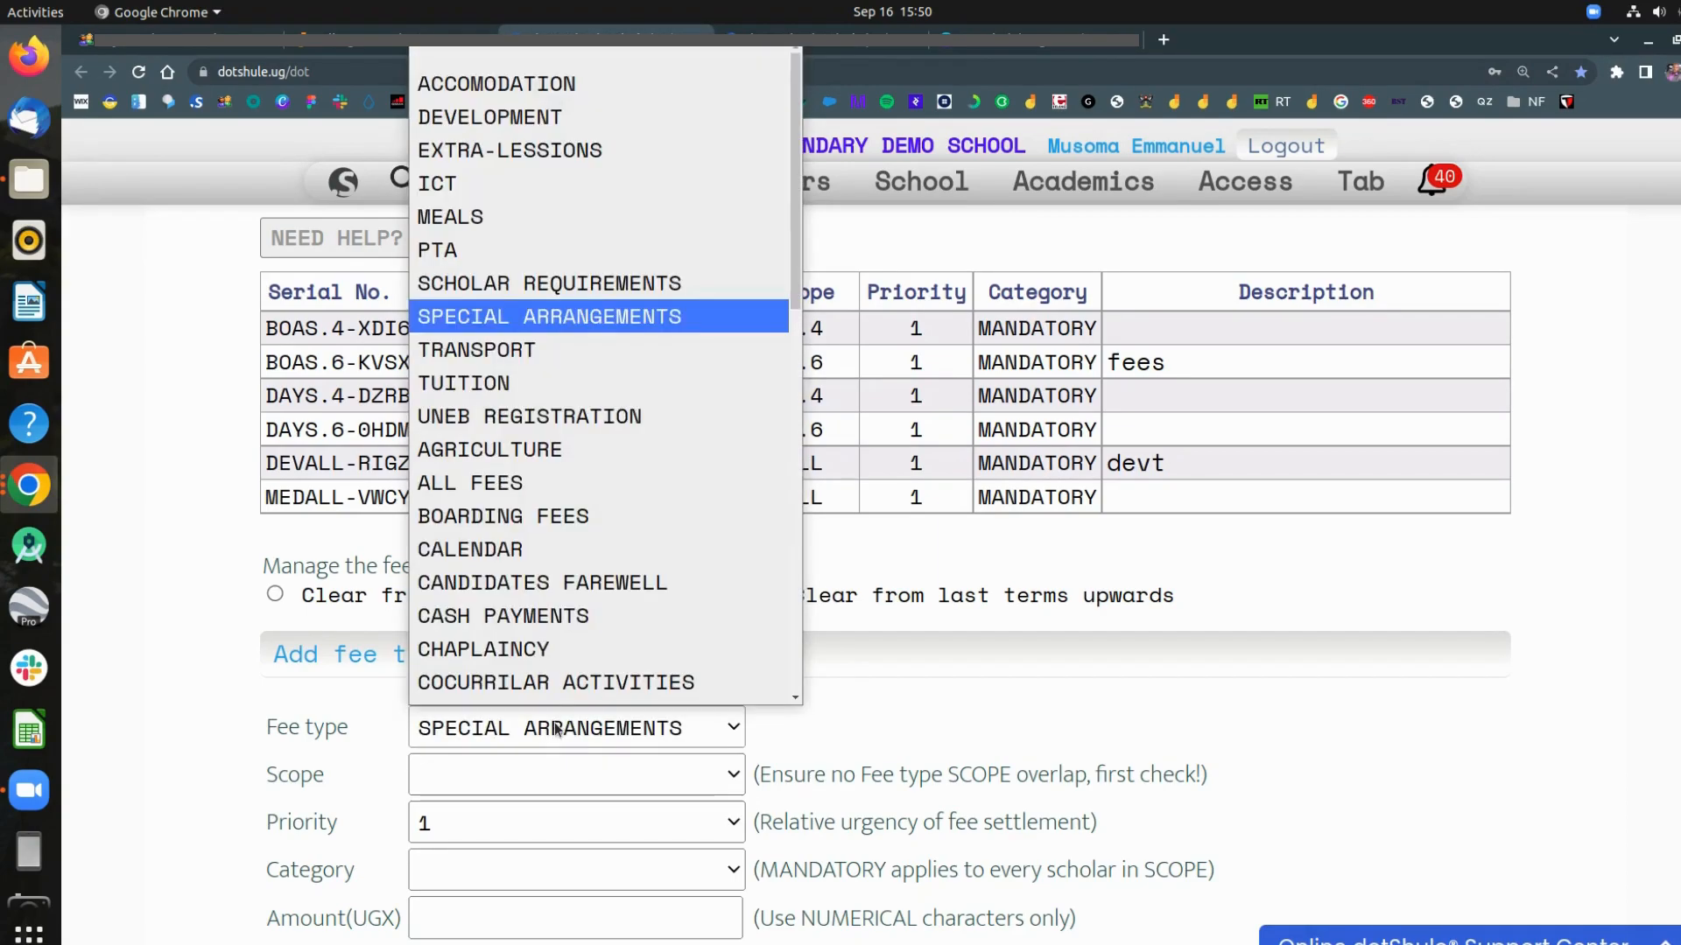
pyautogui.click(548, 289)
pyautogui.click(511, 777)
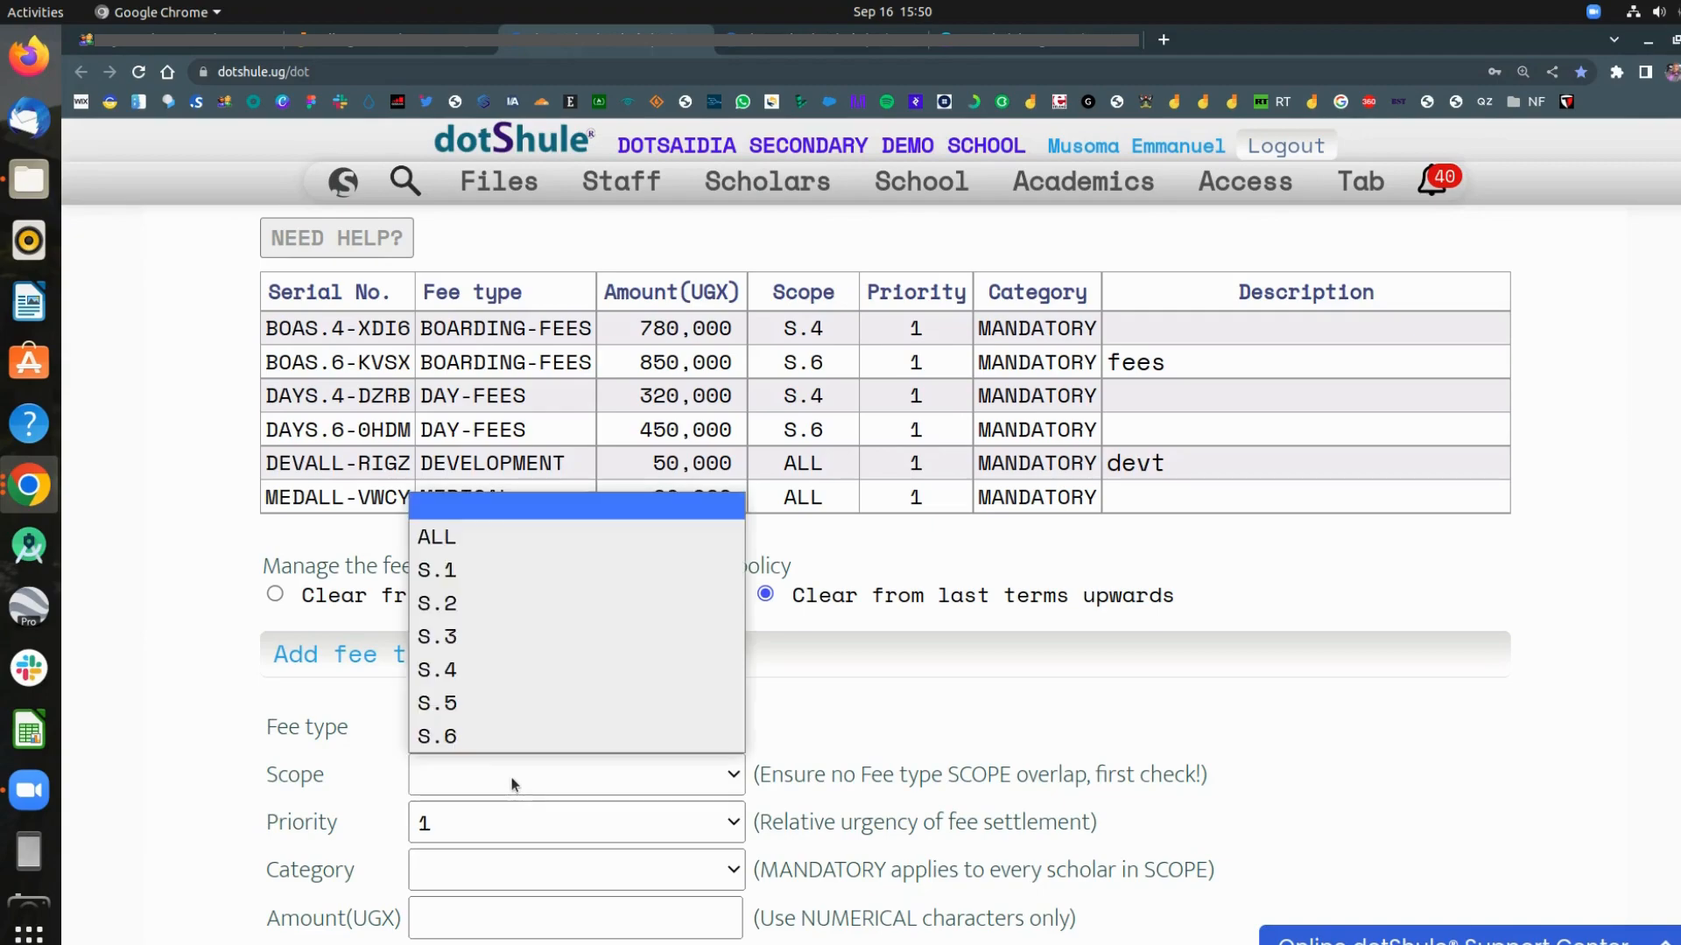
pyautogui.click(455, 541)
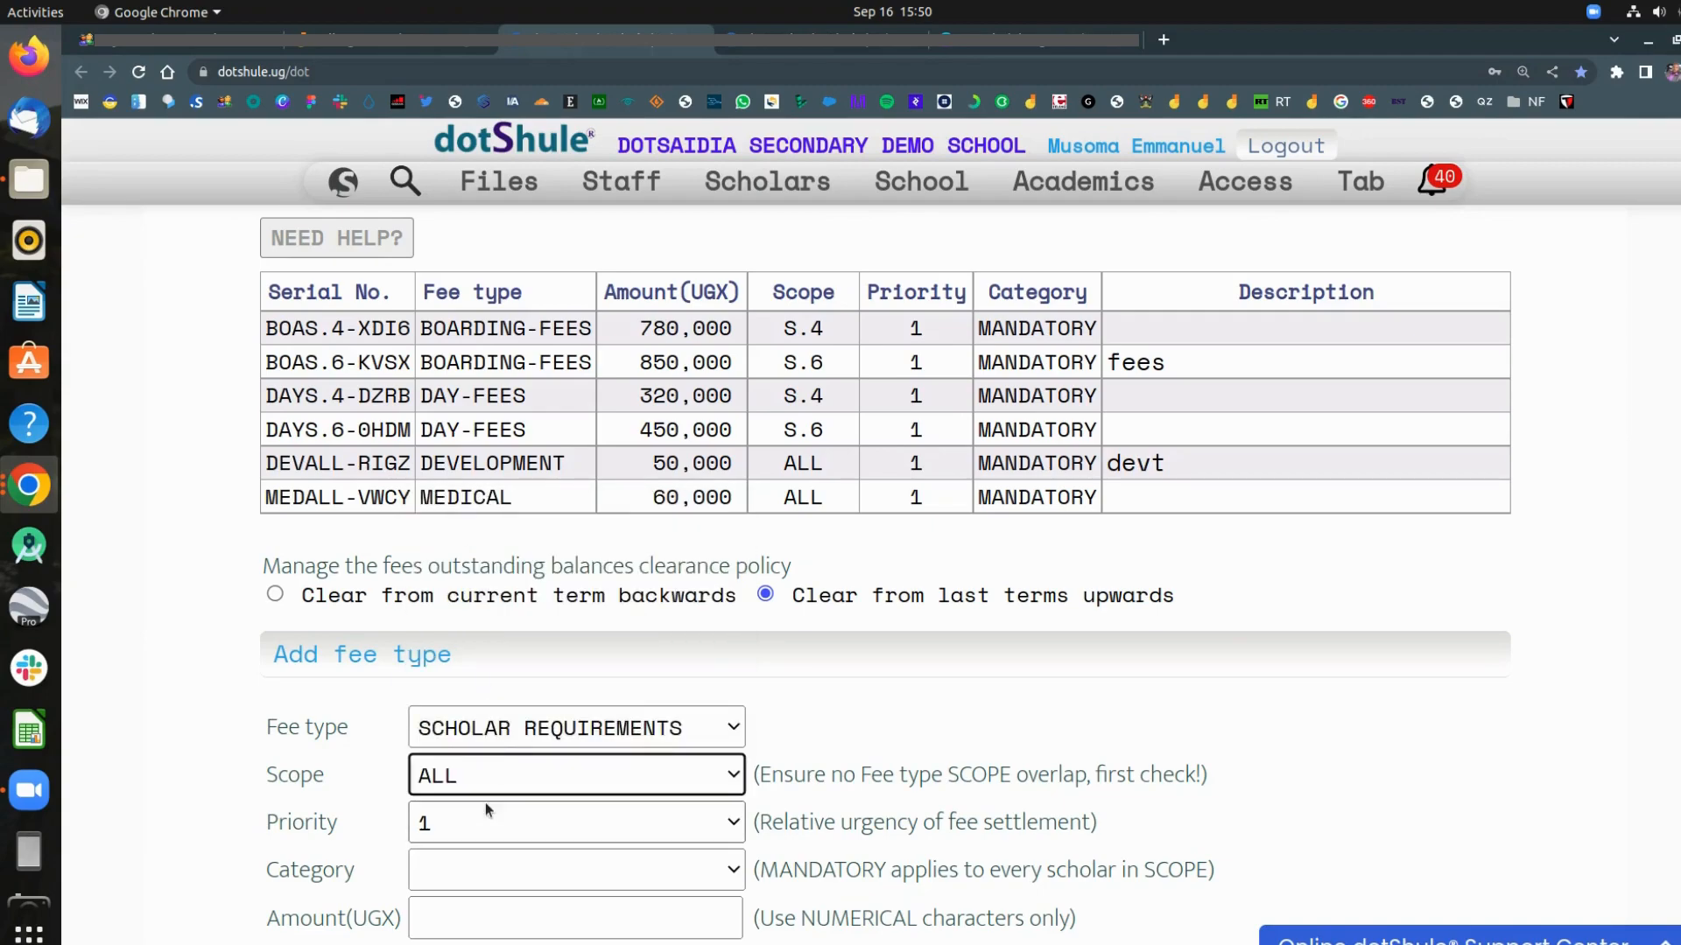
# Step: Give the scholar requirements fee category CONDITIONAL, amount 230000 and description "uniforms, requirements", and add it to the fees structure
pyautogui.click(486, 865)
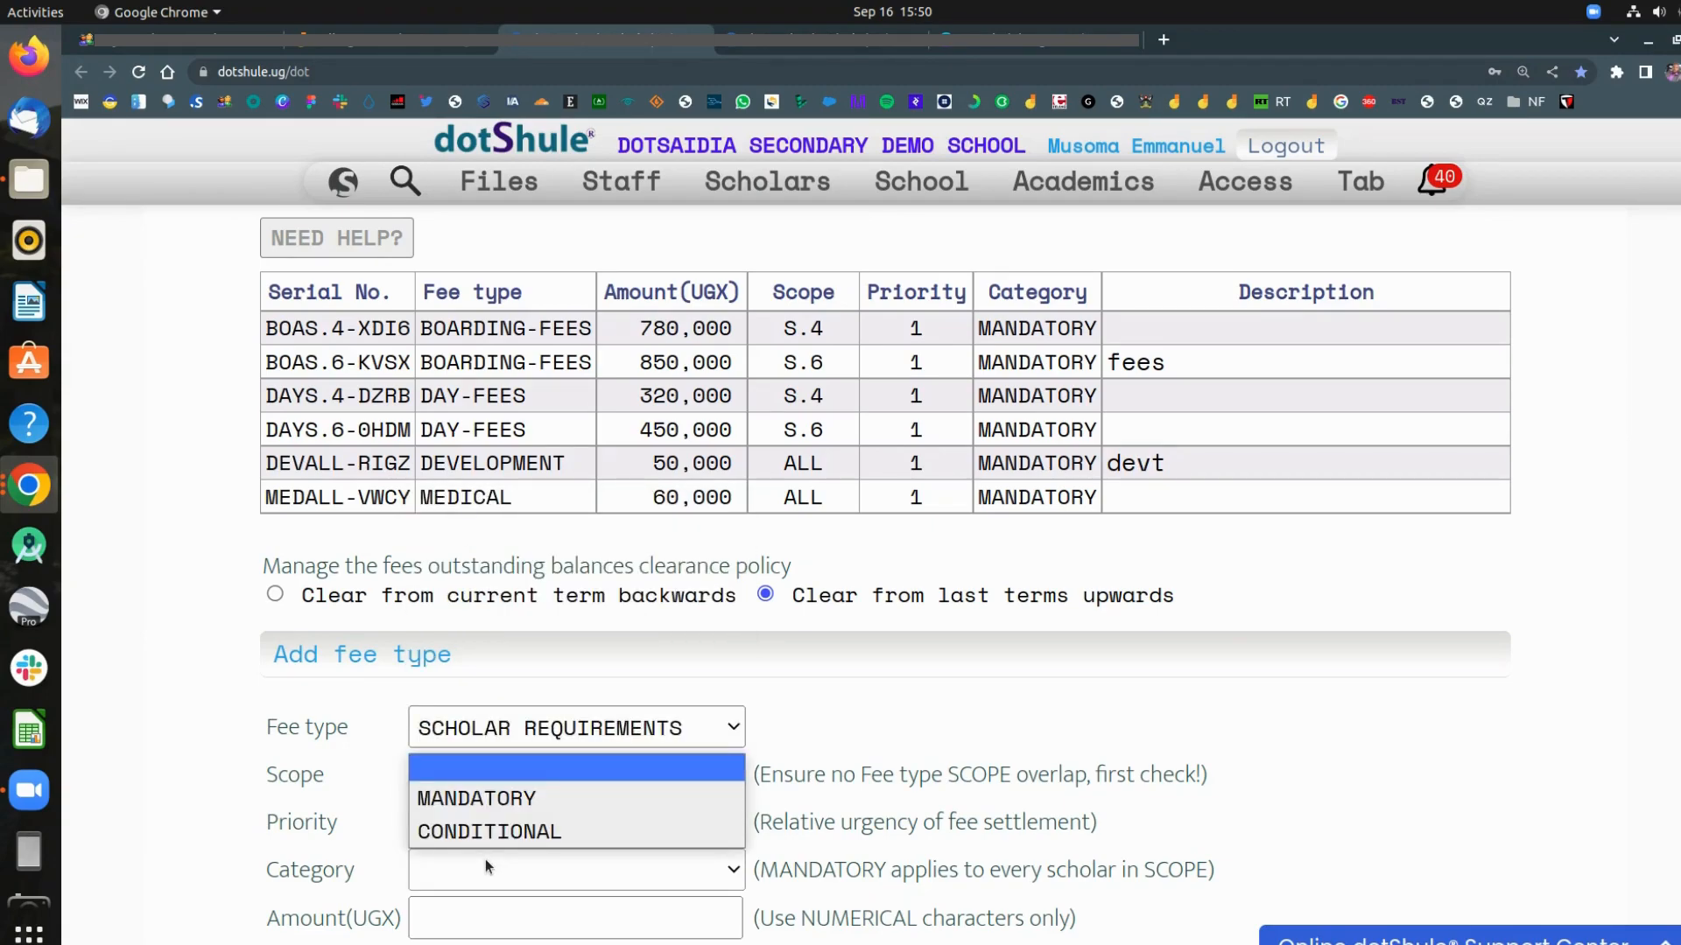
pyautogui.click(545, 834)
pyautogui.scroll(-2, 542, 832)
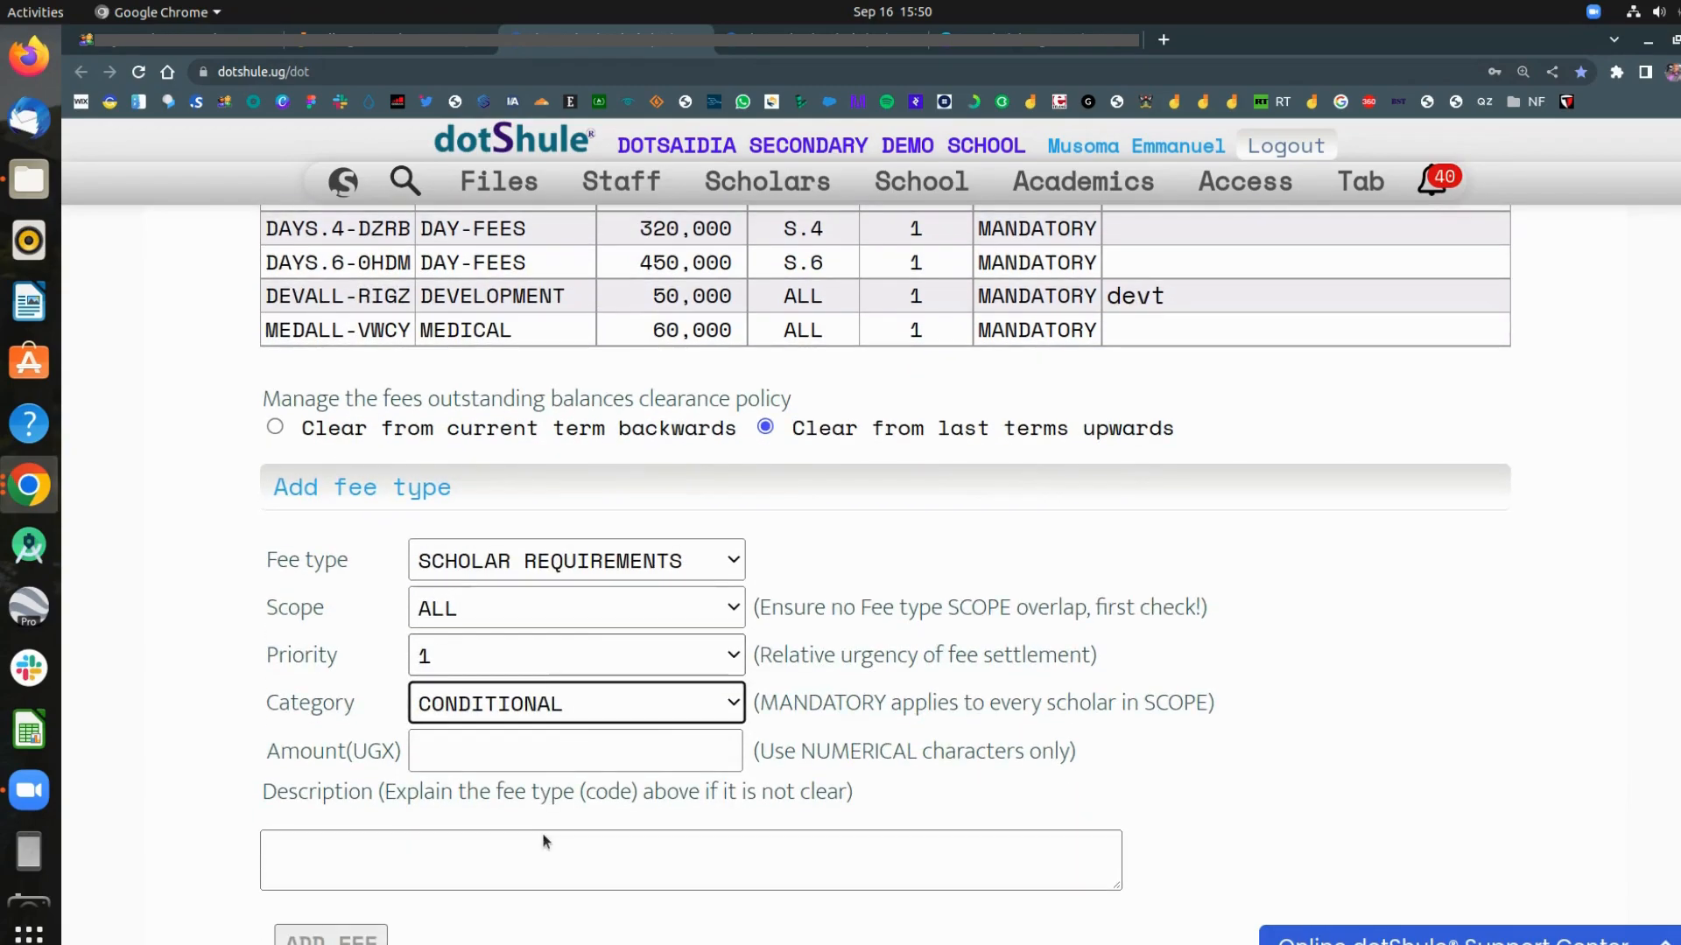
pyautogui.click(492, 755)
pyautogui.write('230')
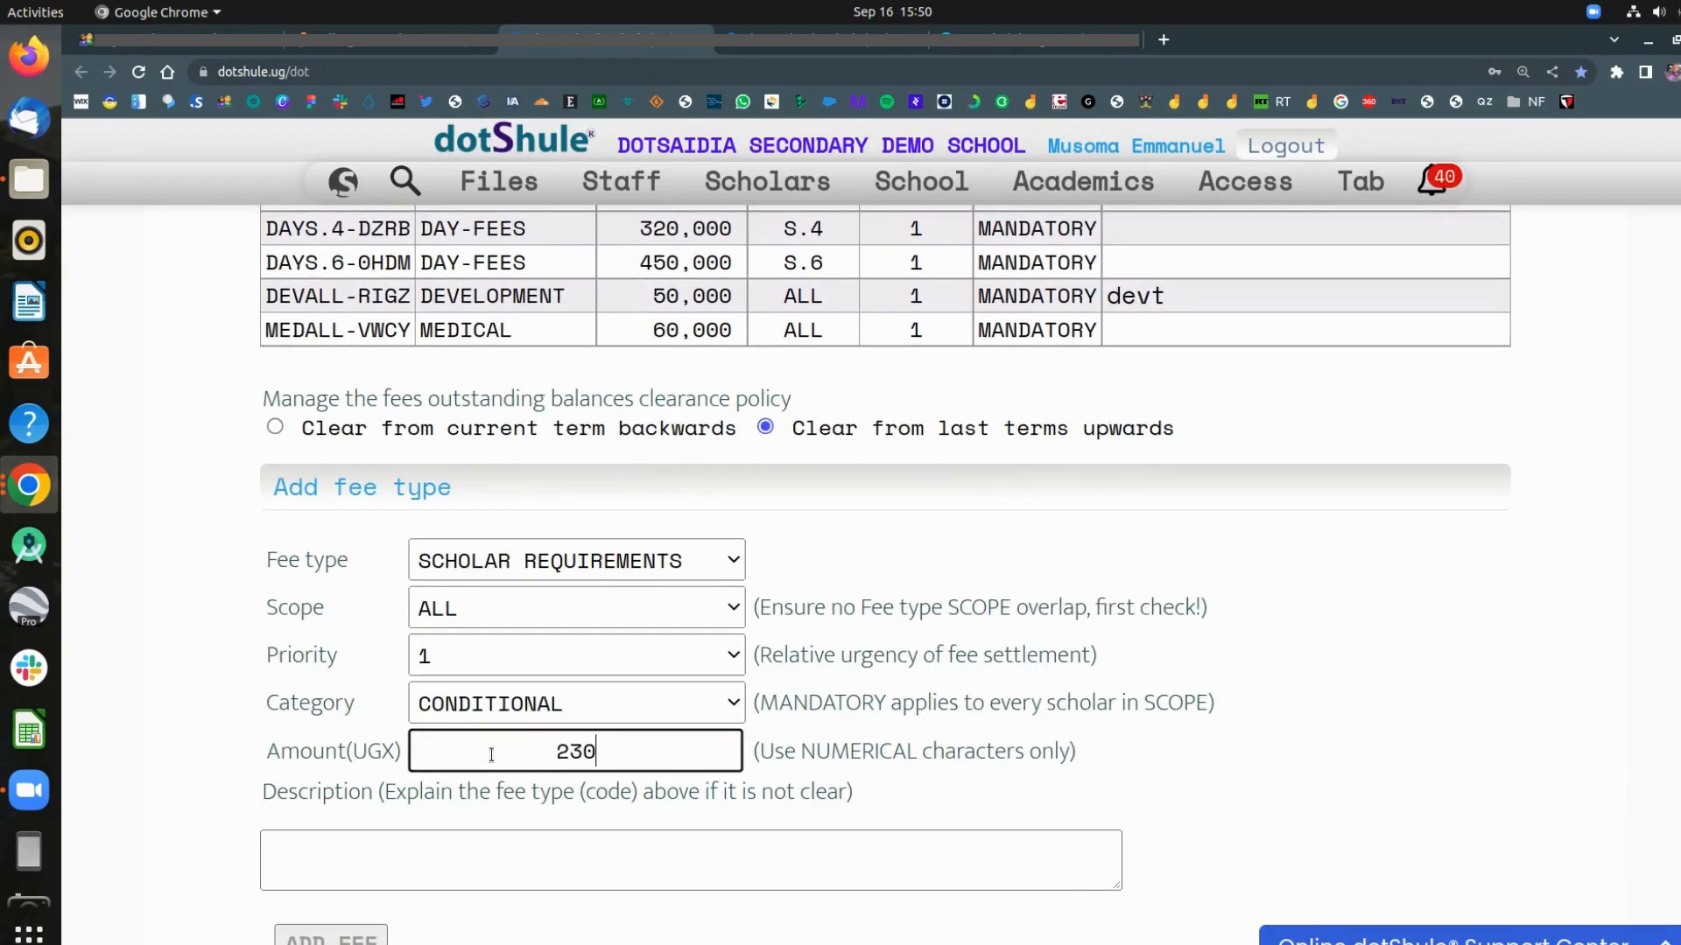
pyautogui.write('000')
pyautogui.click(475, 880)
pyautogui.write('unifo')
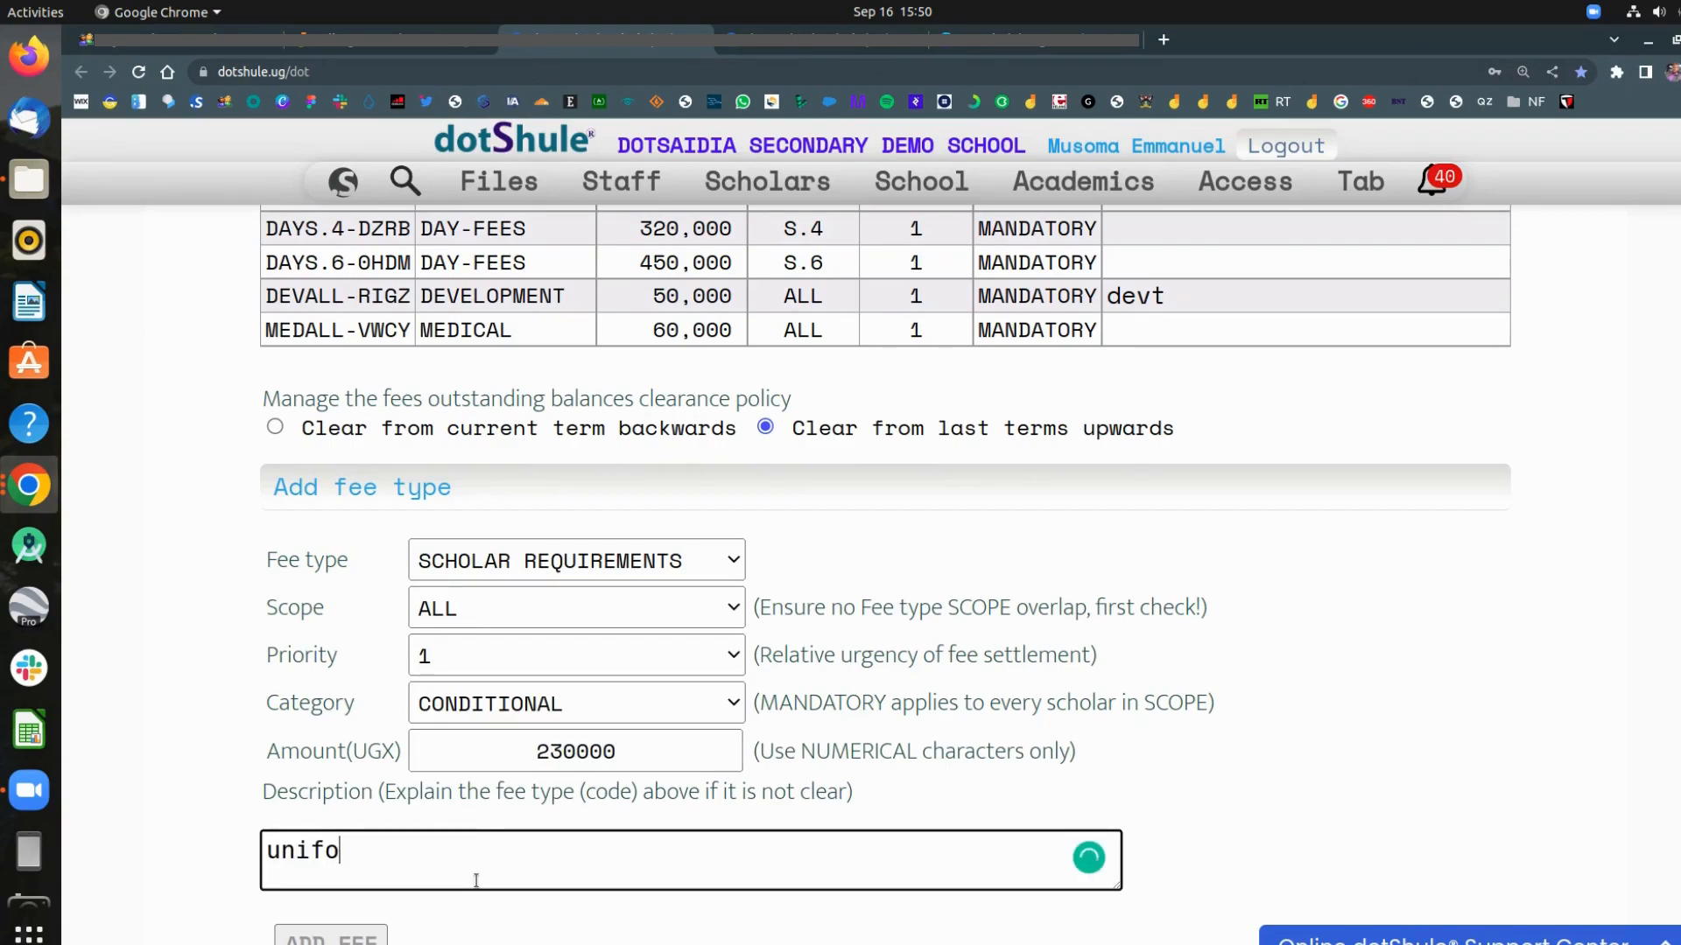
pyautogui.write('rms, requirements')
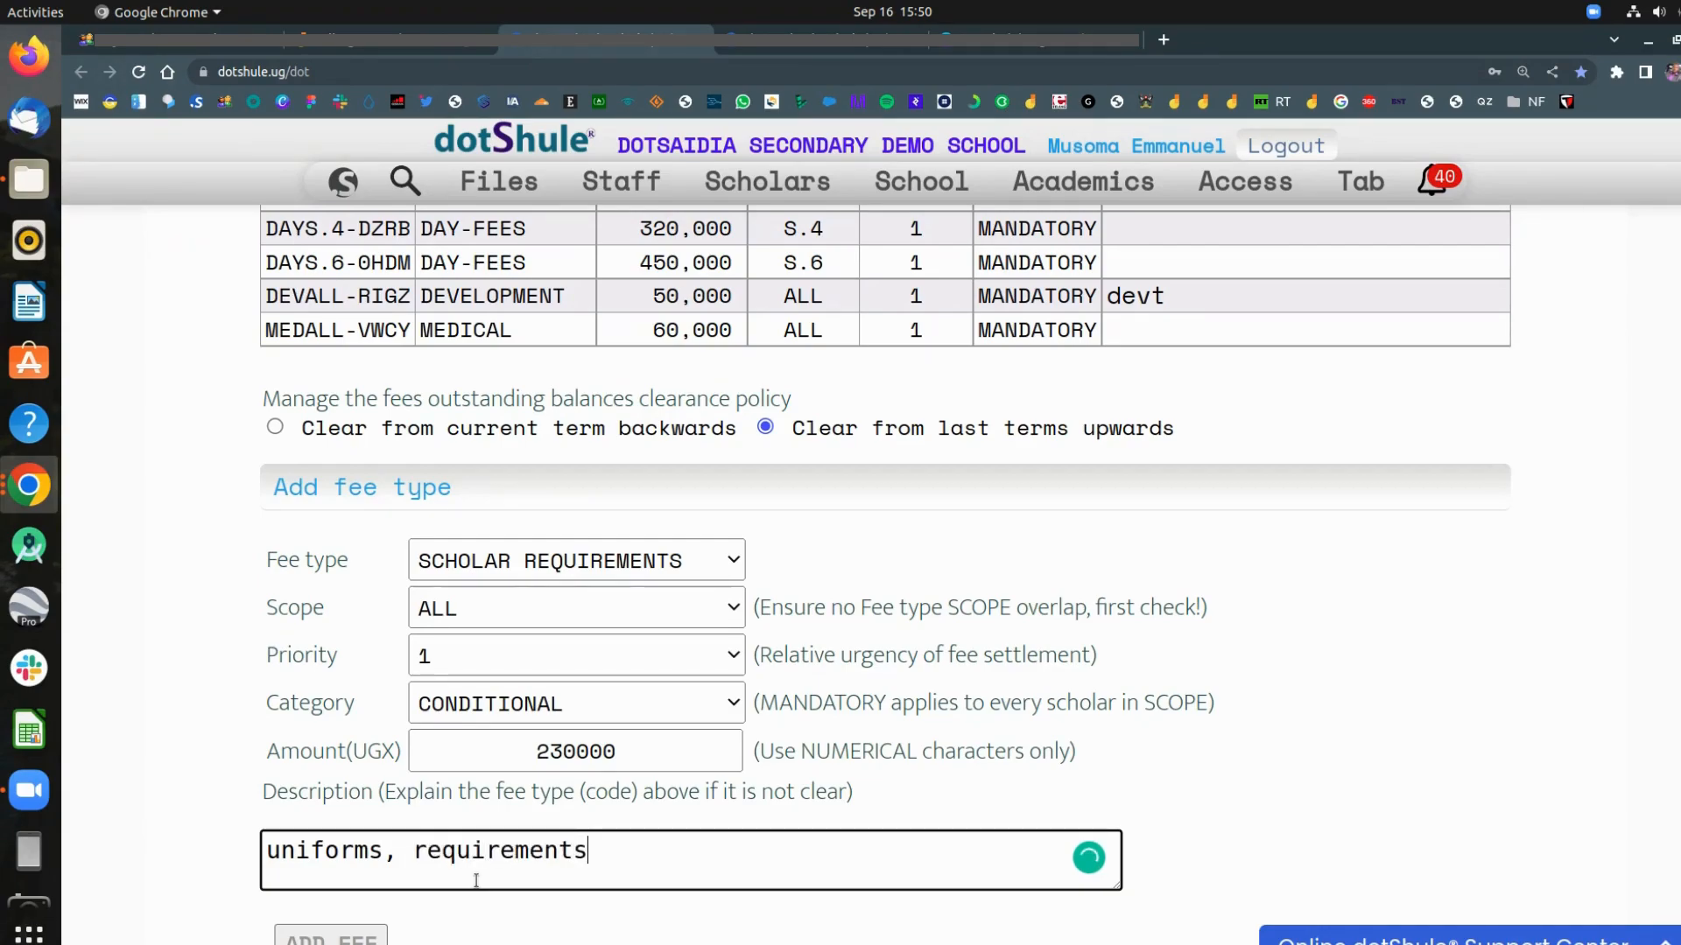
pyautogui.click(368, 938)
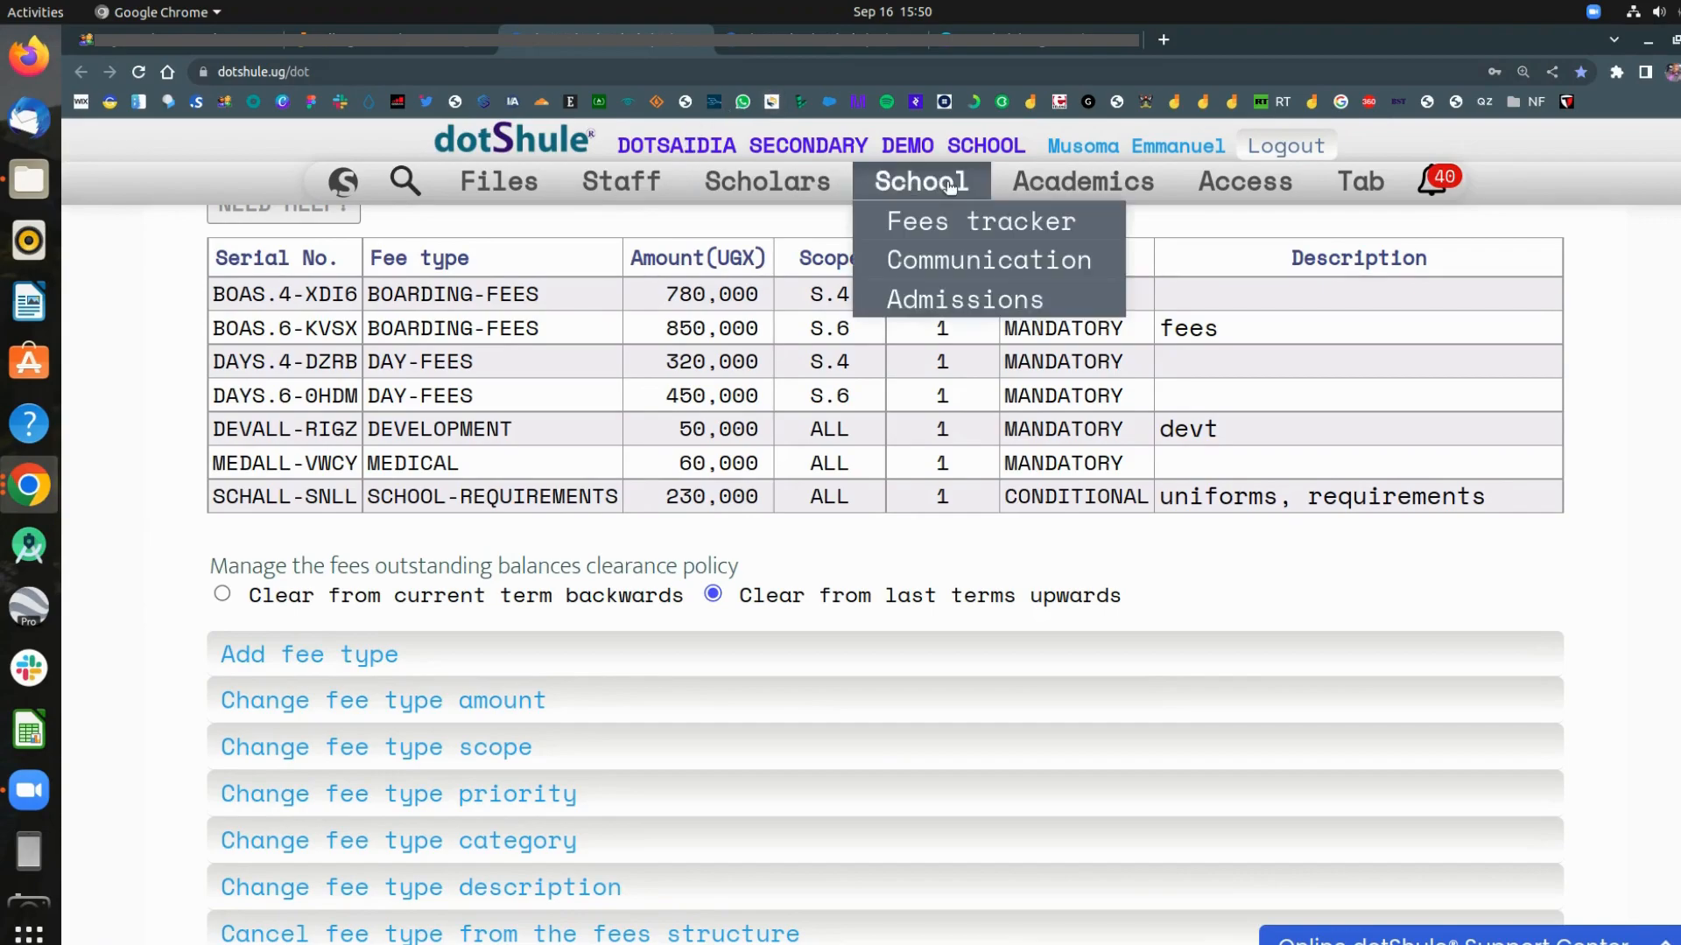
# Step: Open the S.4 class breakdown from the Term 3 fees payment report and compare its amounts to pay with the S.4 totals in Jamboard
pyautogui.click(797, 50)
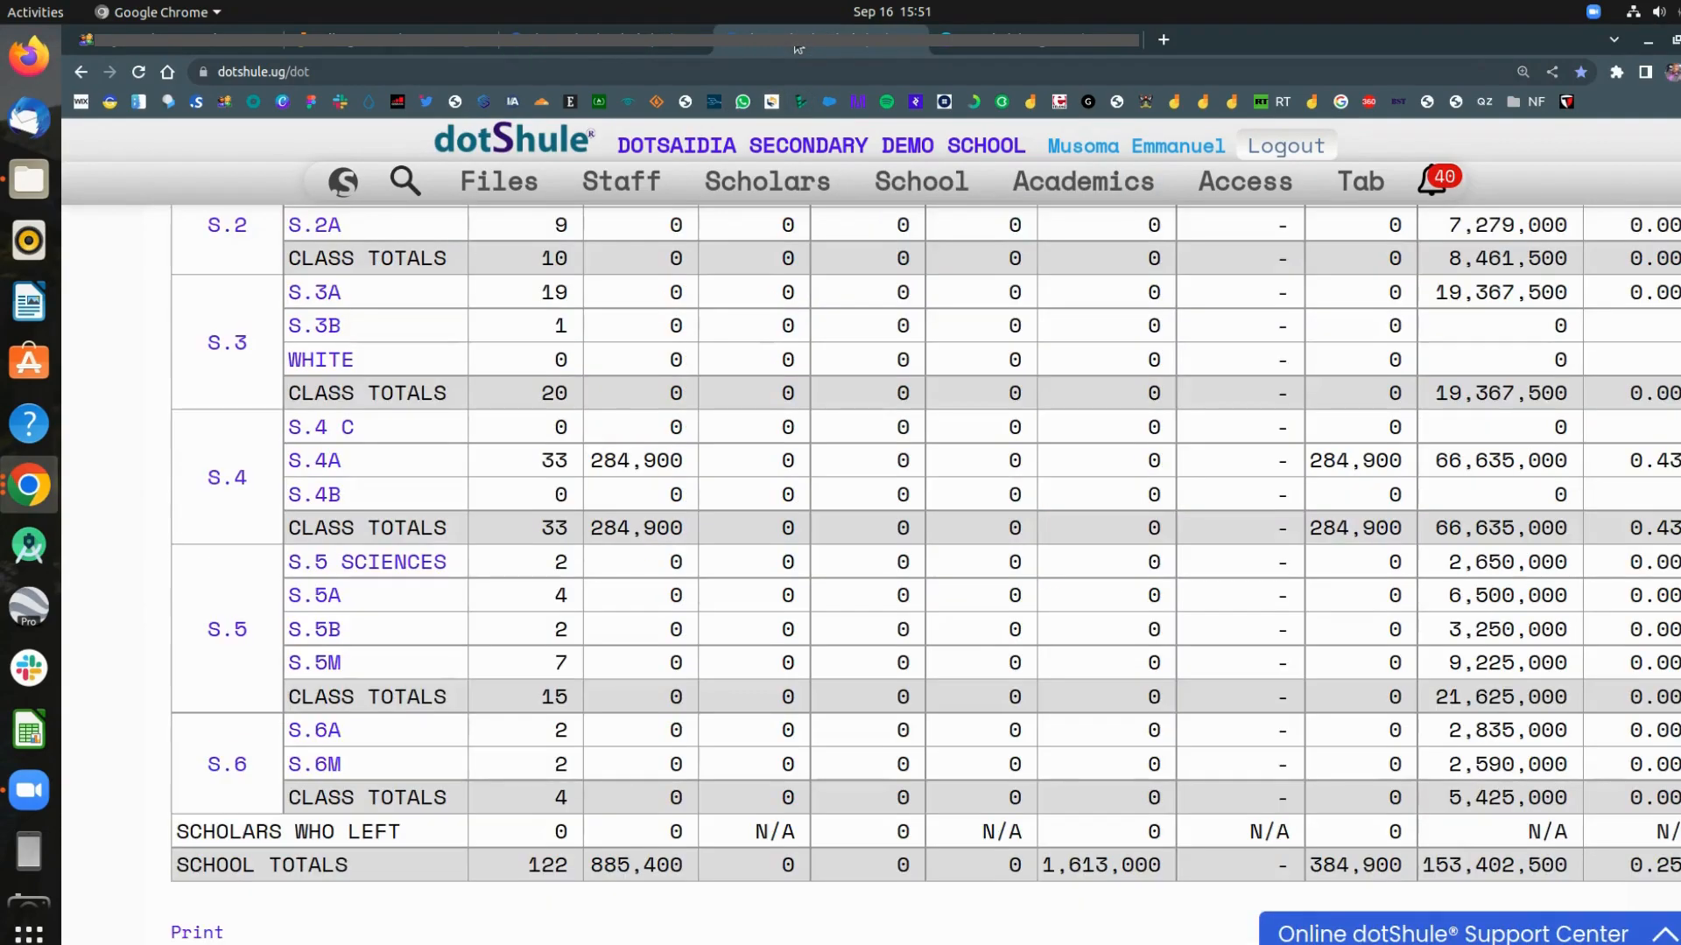
pyautogui.scroll(5, 681, 454)
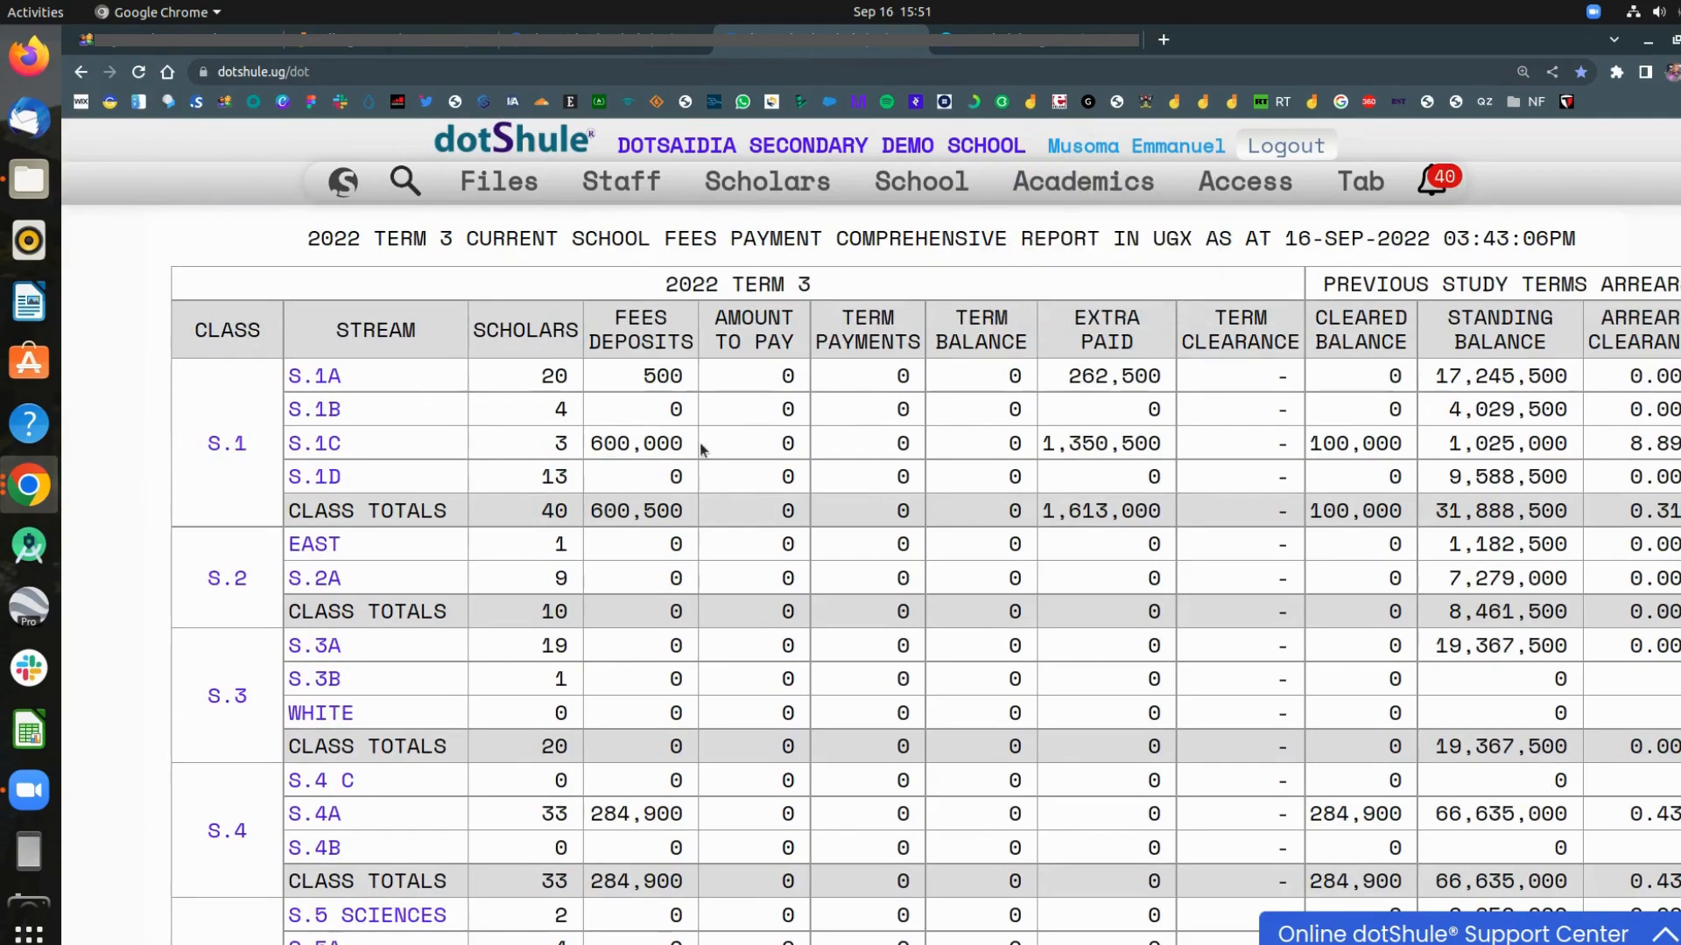
pyautogui.scroll(-4, 702, 450)
pyautogui.click(244, 487)
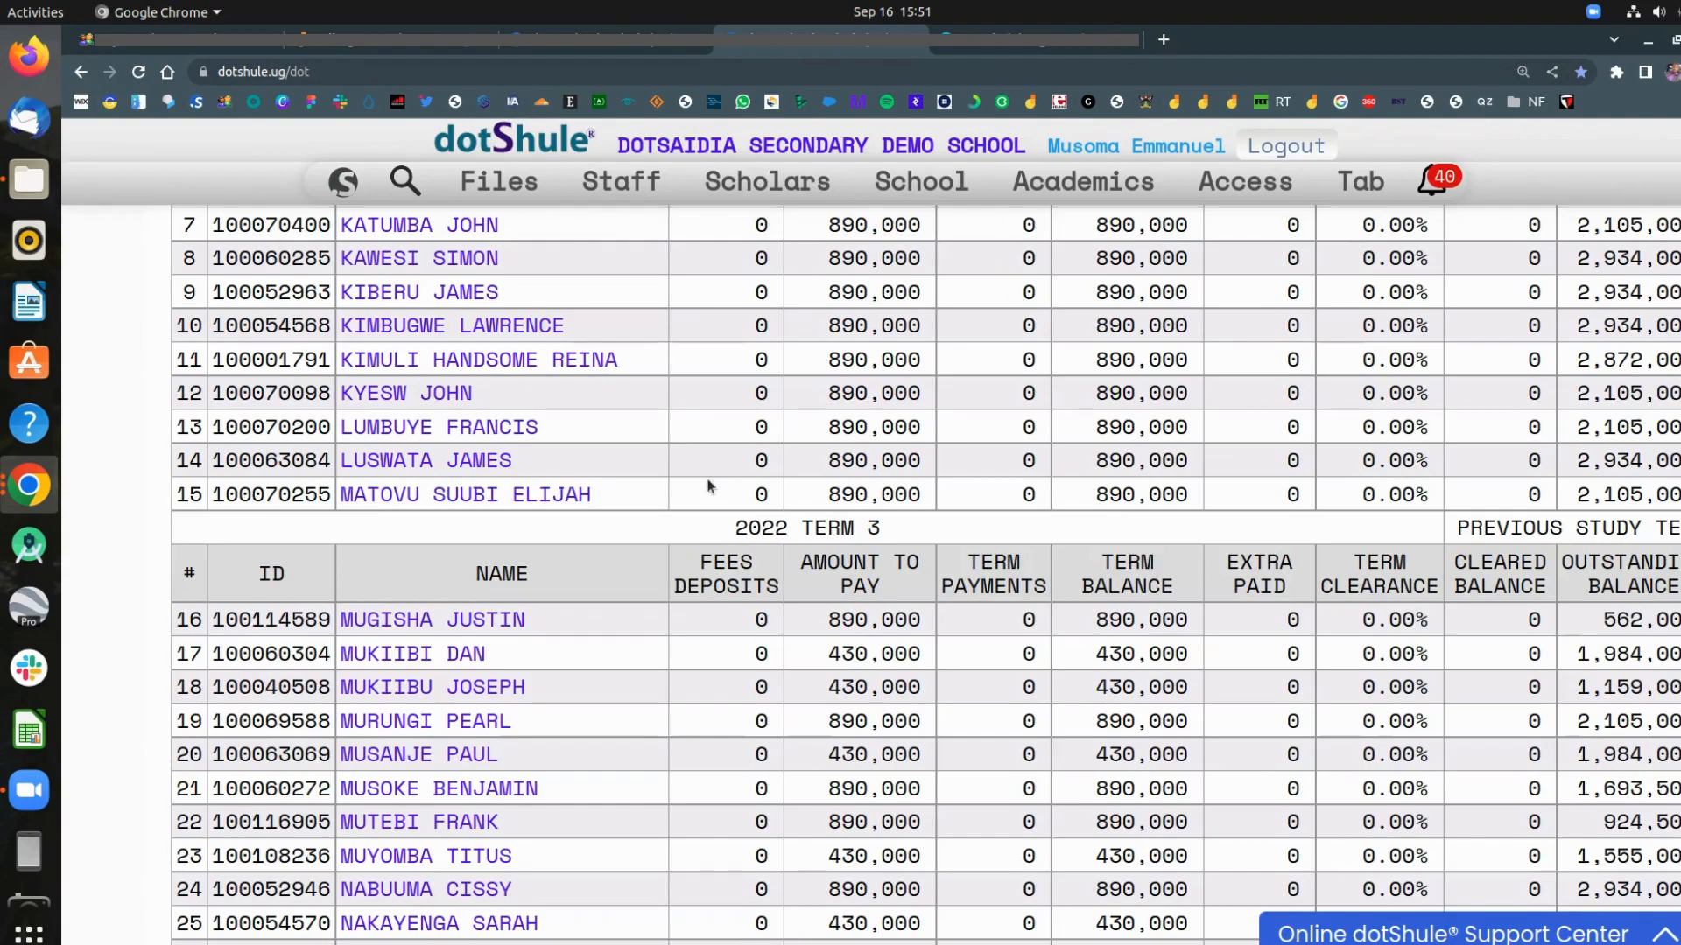
pyautogui.scroll(4, 708, 487)
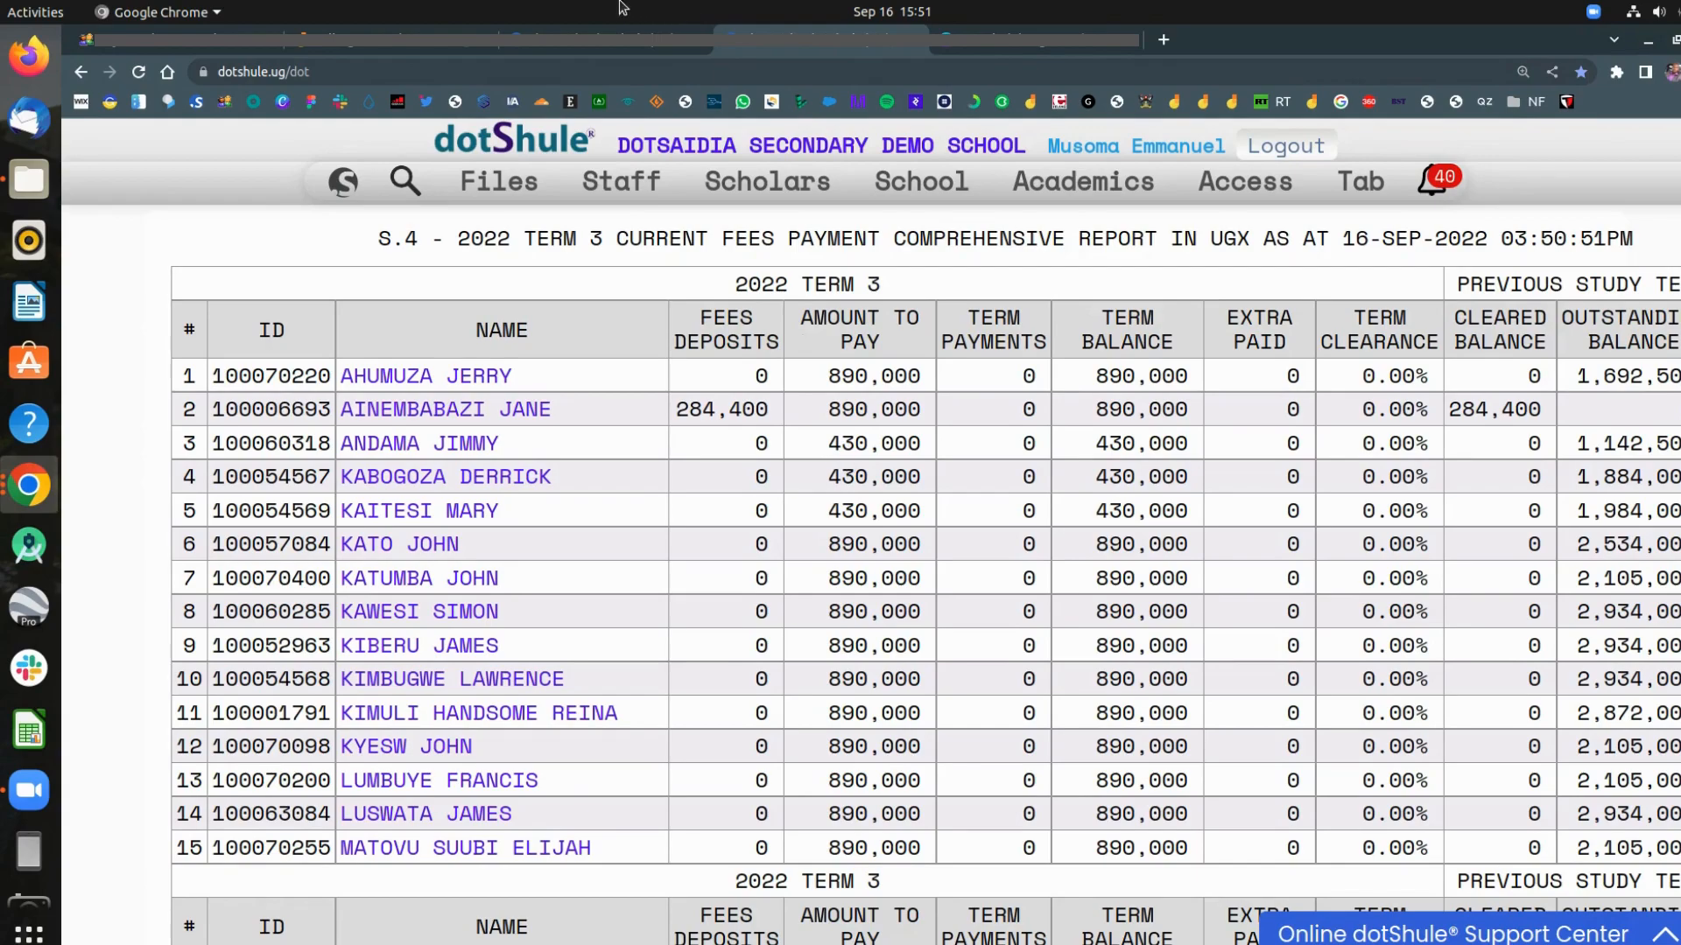
pyautogui.click(442, 41)
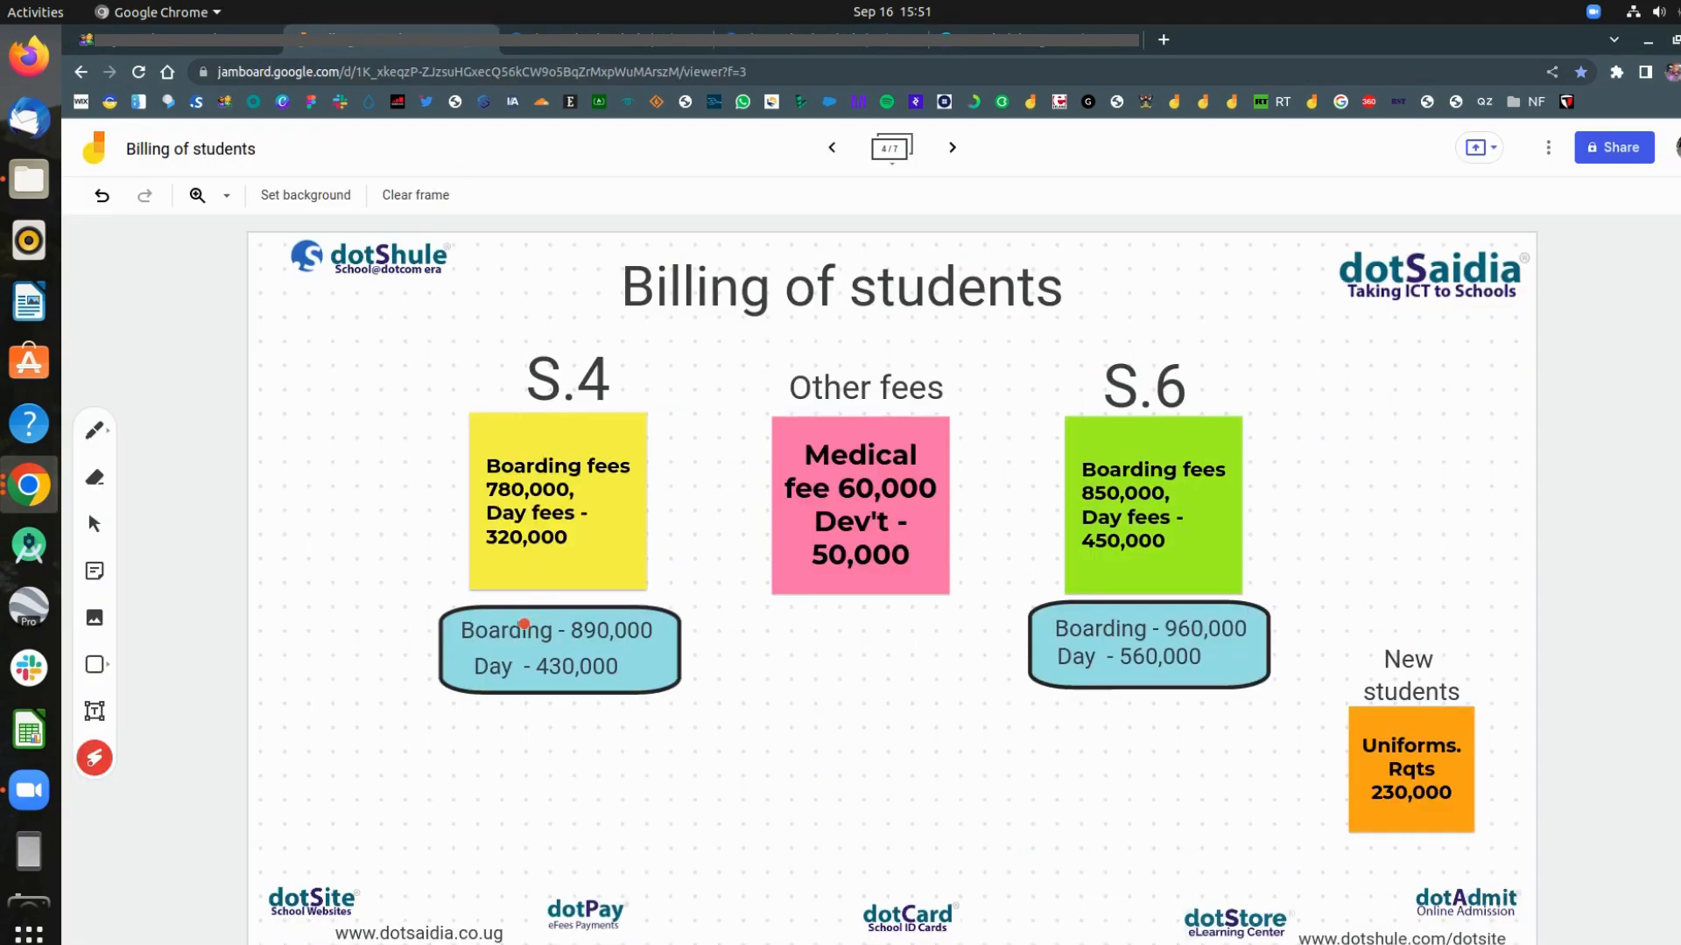
pyautogui.moveTo(592, 611)
pyautogui.mouseDown()
pyautogui.moveTo(586, 711)
pyautogui.moveTo(643, 613)
pyautogui.mouseUp()
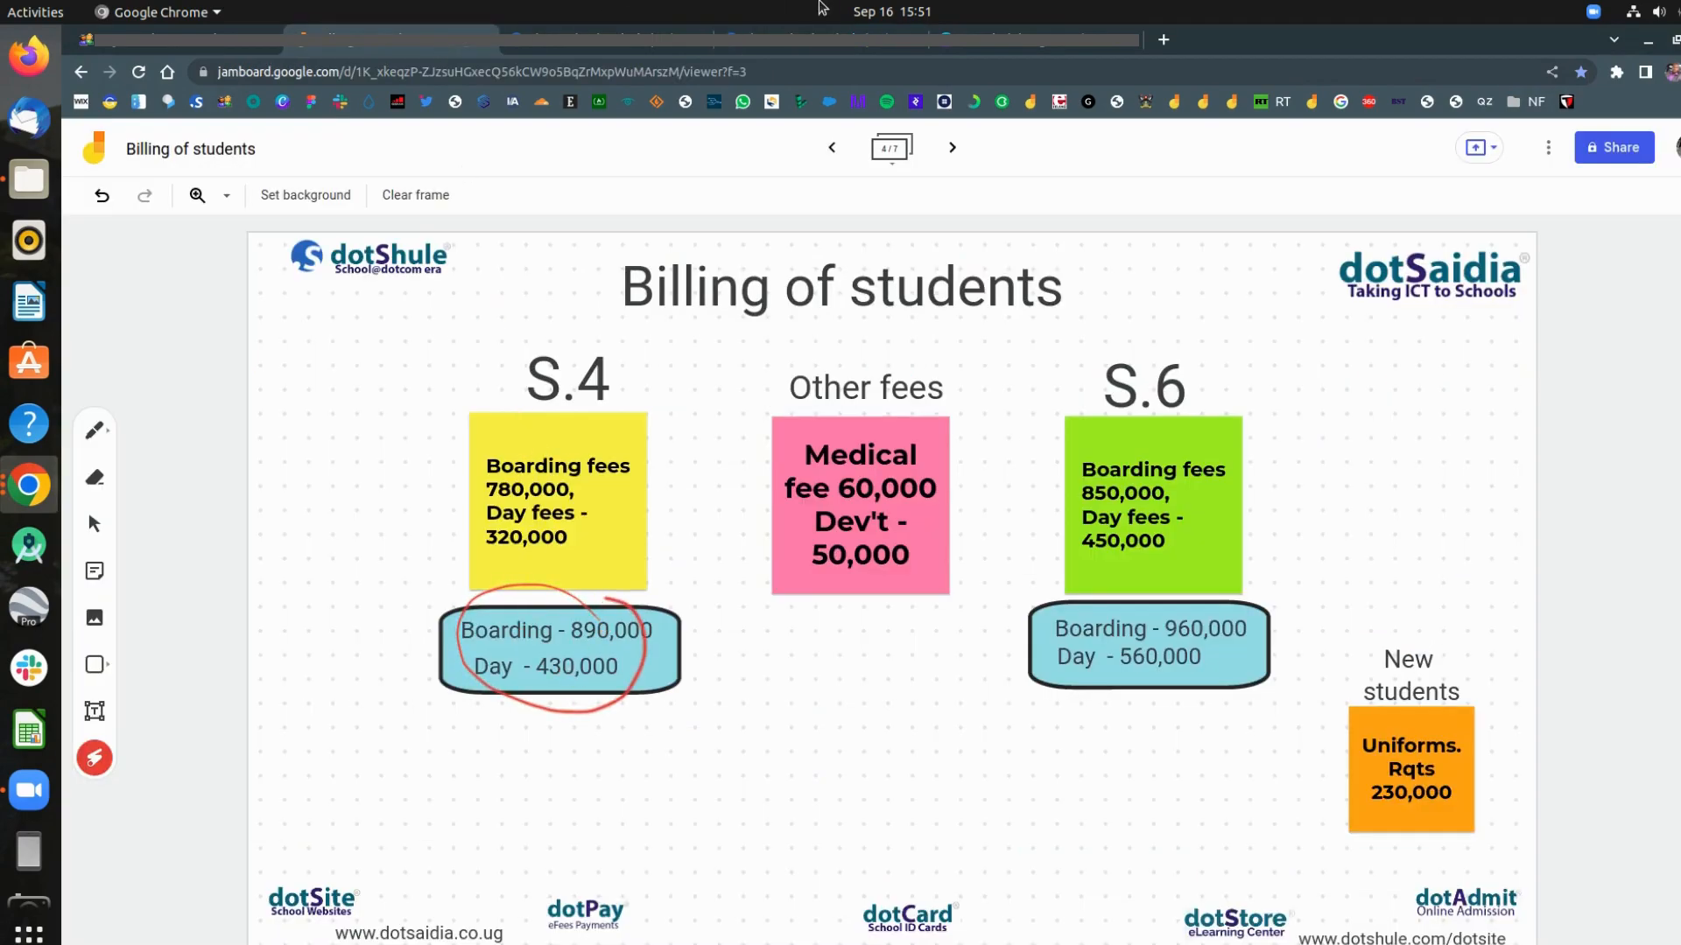
# Step: Open the S.6 class breakdown from the school fees report and compare its amounts to pay with the S.6 totals in Jamboard
pyautogui.click(807, 42)
pyautogui.scroll(-8, 702, 502)
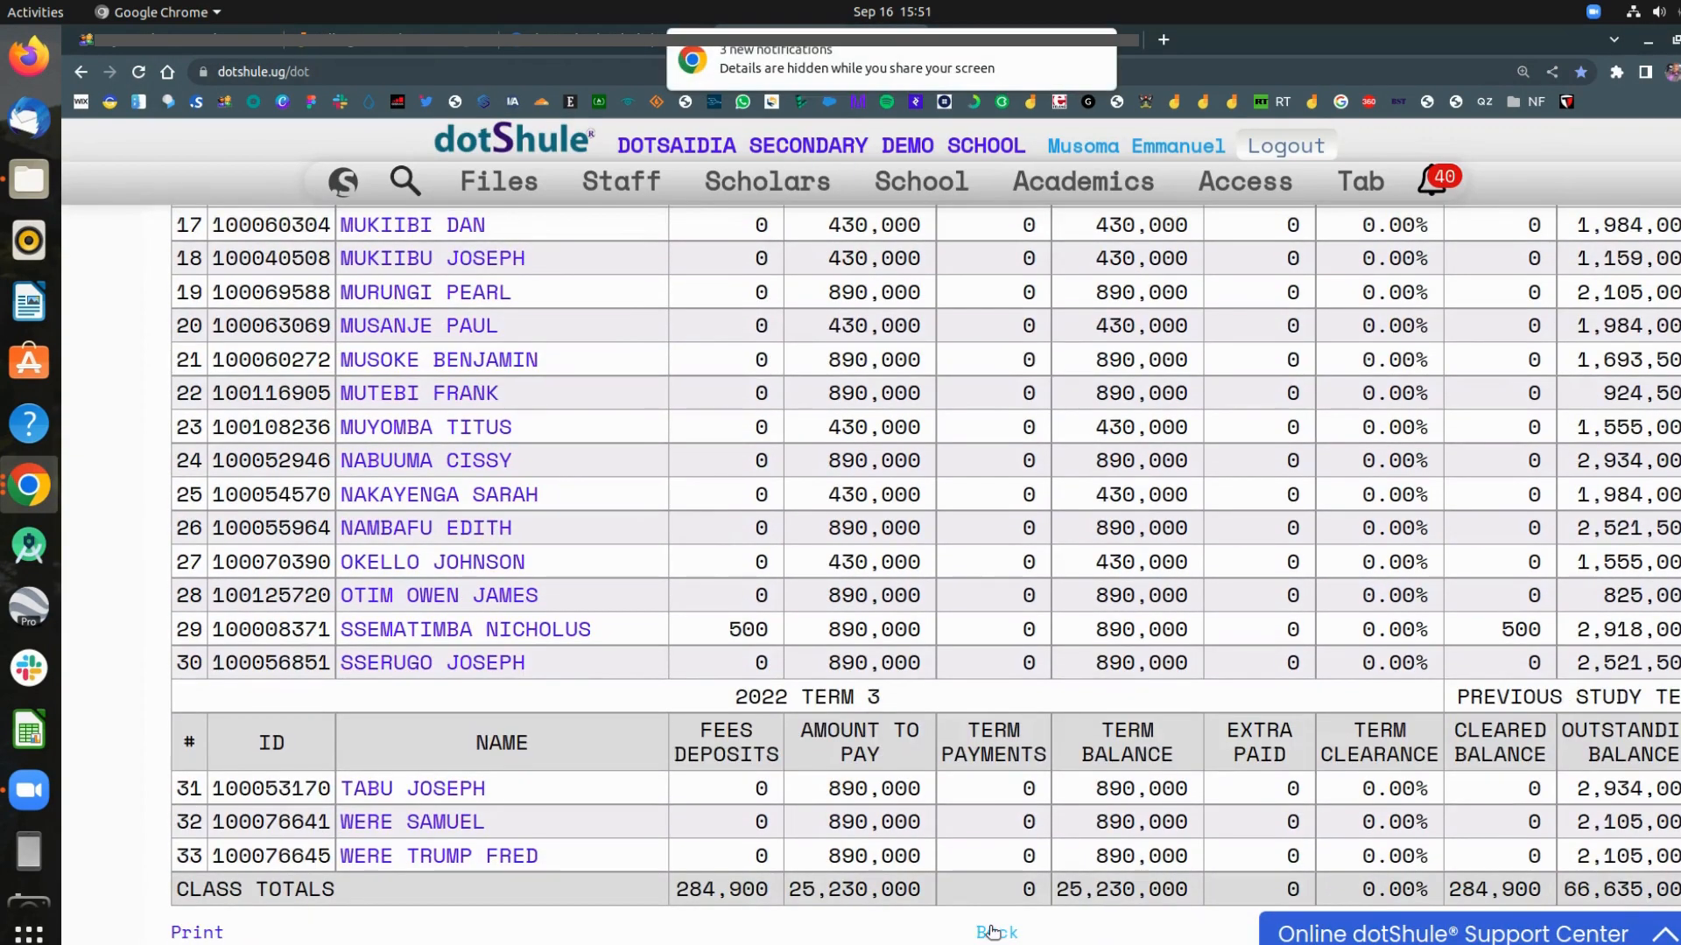
pyautogui.click(992, 932)
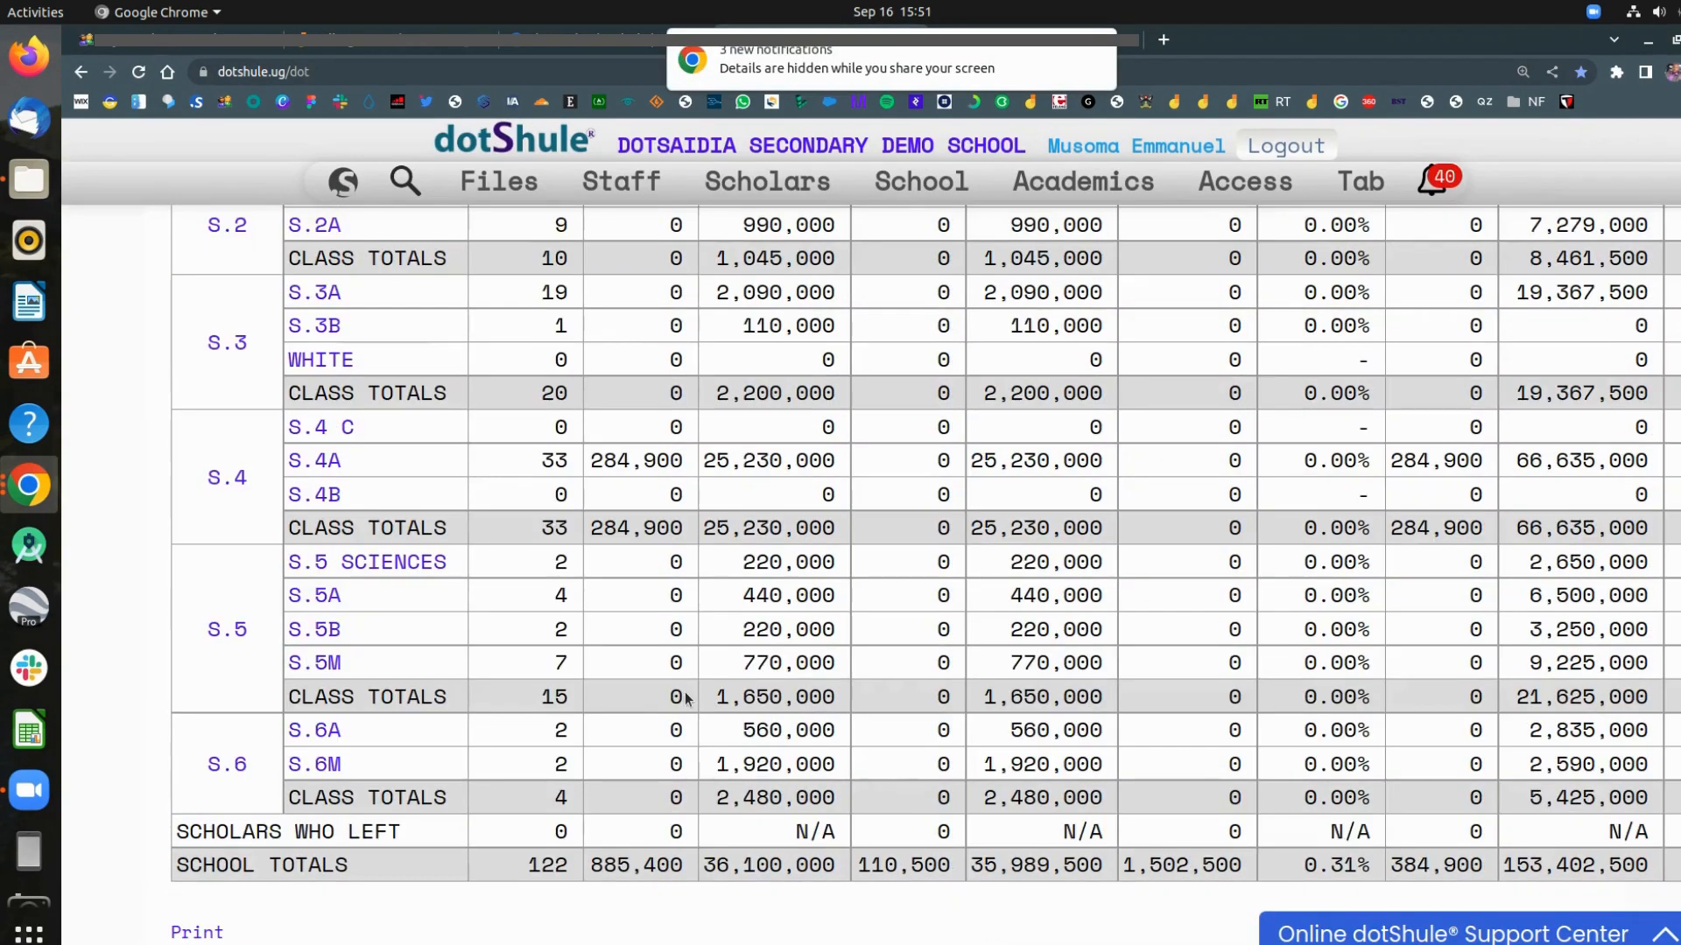
pyautogui.click(229, 764)
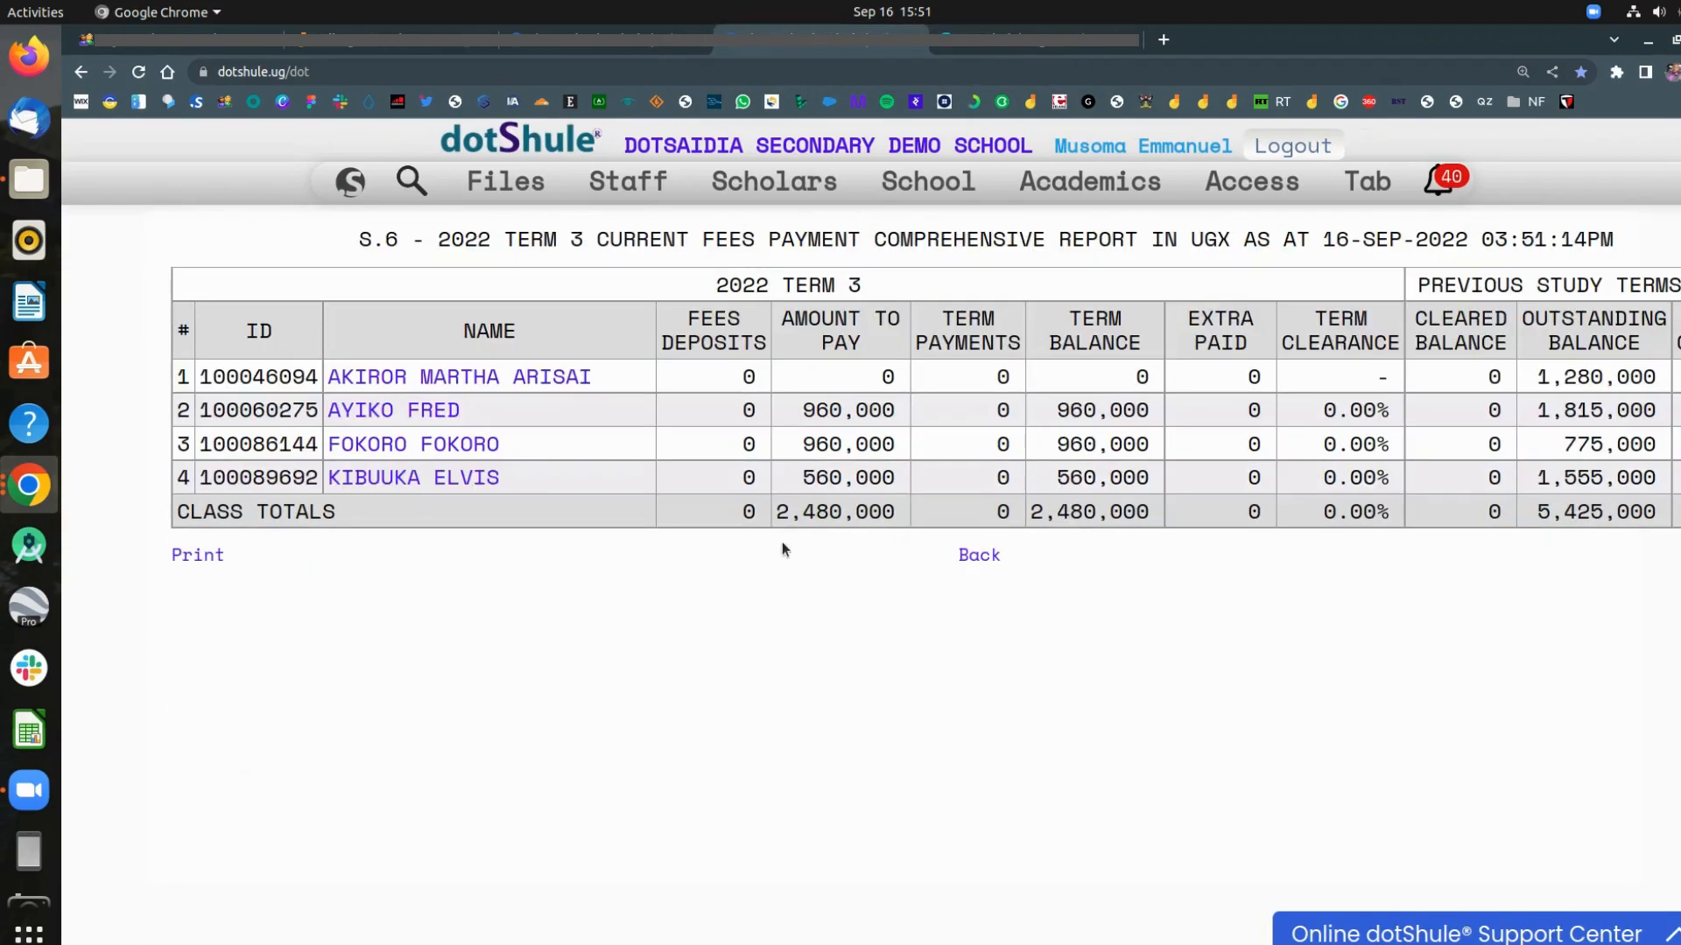
pyautogui.moveTo(790, 420); pyautogui.dragTo(825, 485)
pyautogui.click(823, 480)
pyautogui.click(445, 40)
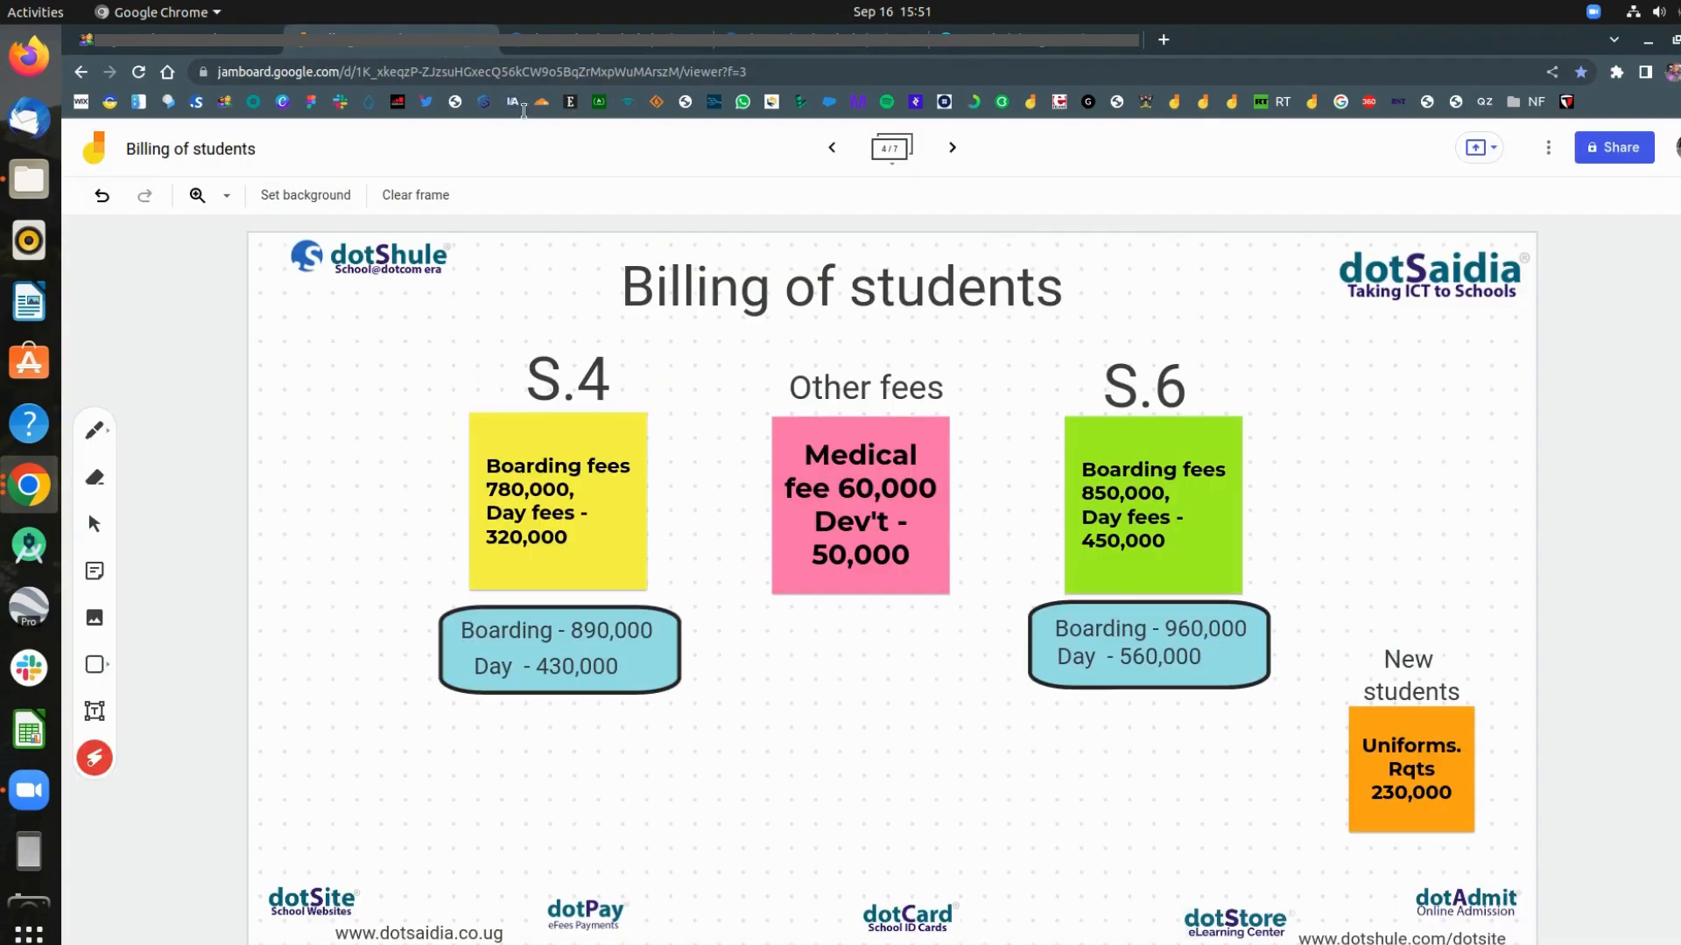
pyautogui.moveTo(1087, 610)
pyautogui.mouseDown()
pyautogui.moveTo(991, 701)
pyautogui.moveTo(1195, 625)
pyautogui.mouseUp()
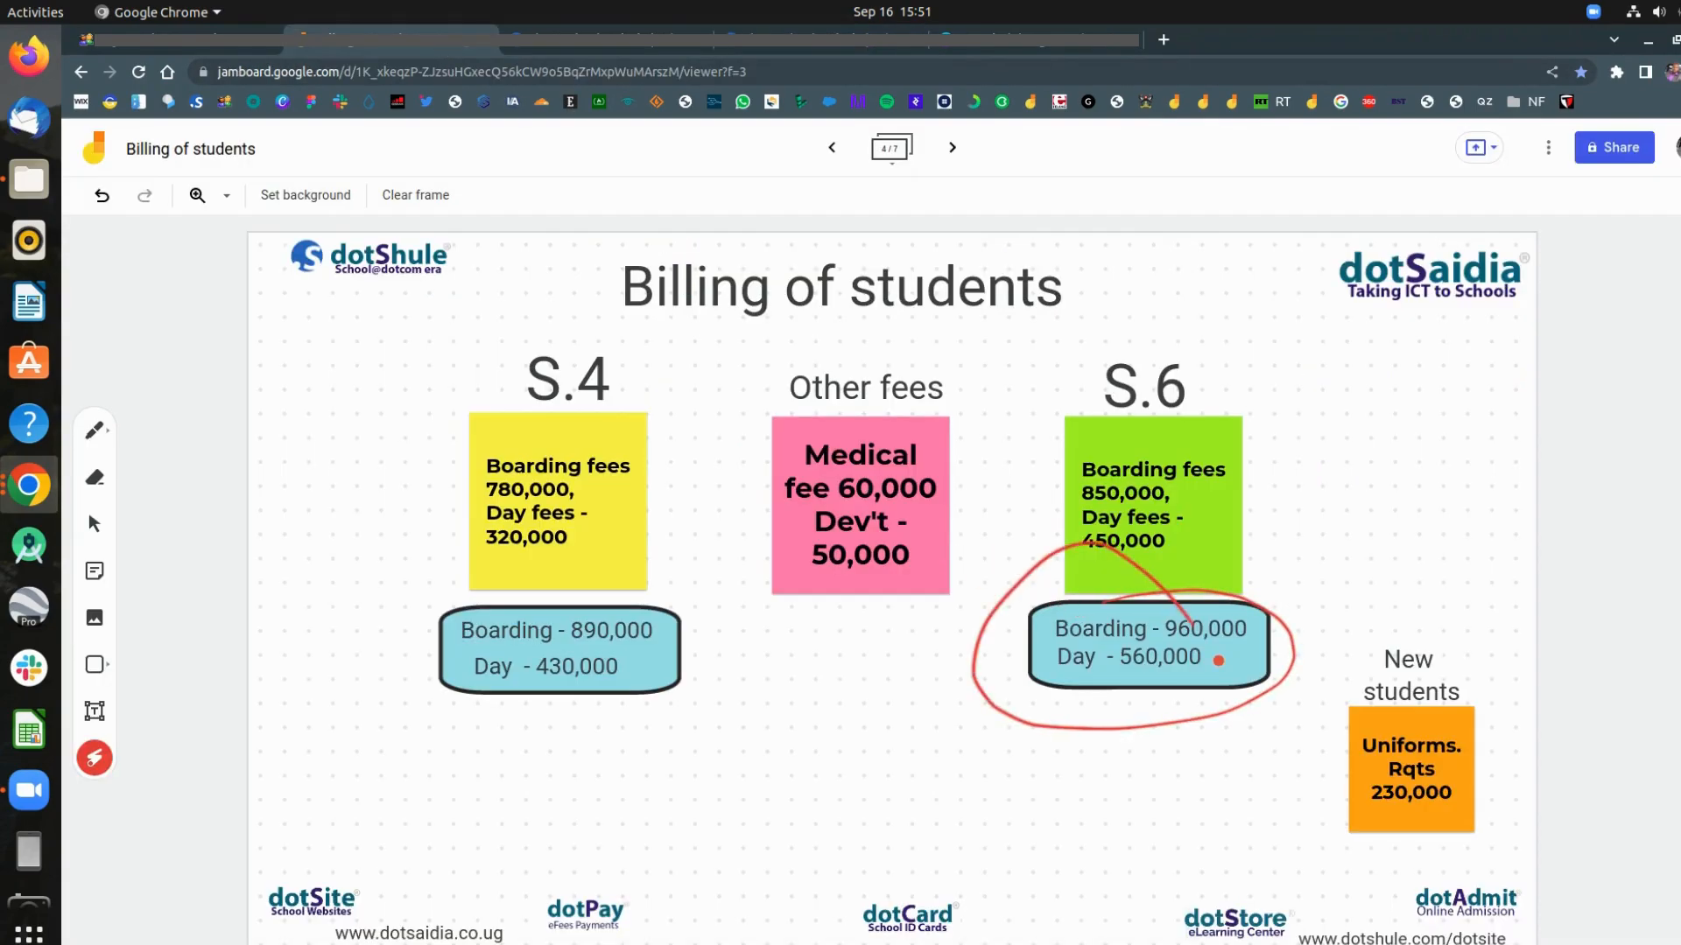
# Step: Return to the dotShule fees structure page and refresh to the dashboard
pyautogui.click(638, 46)
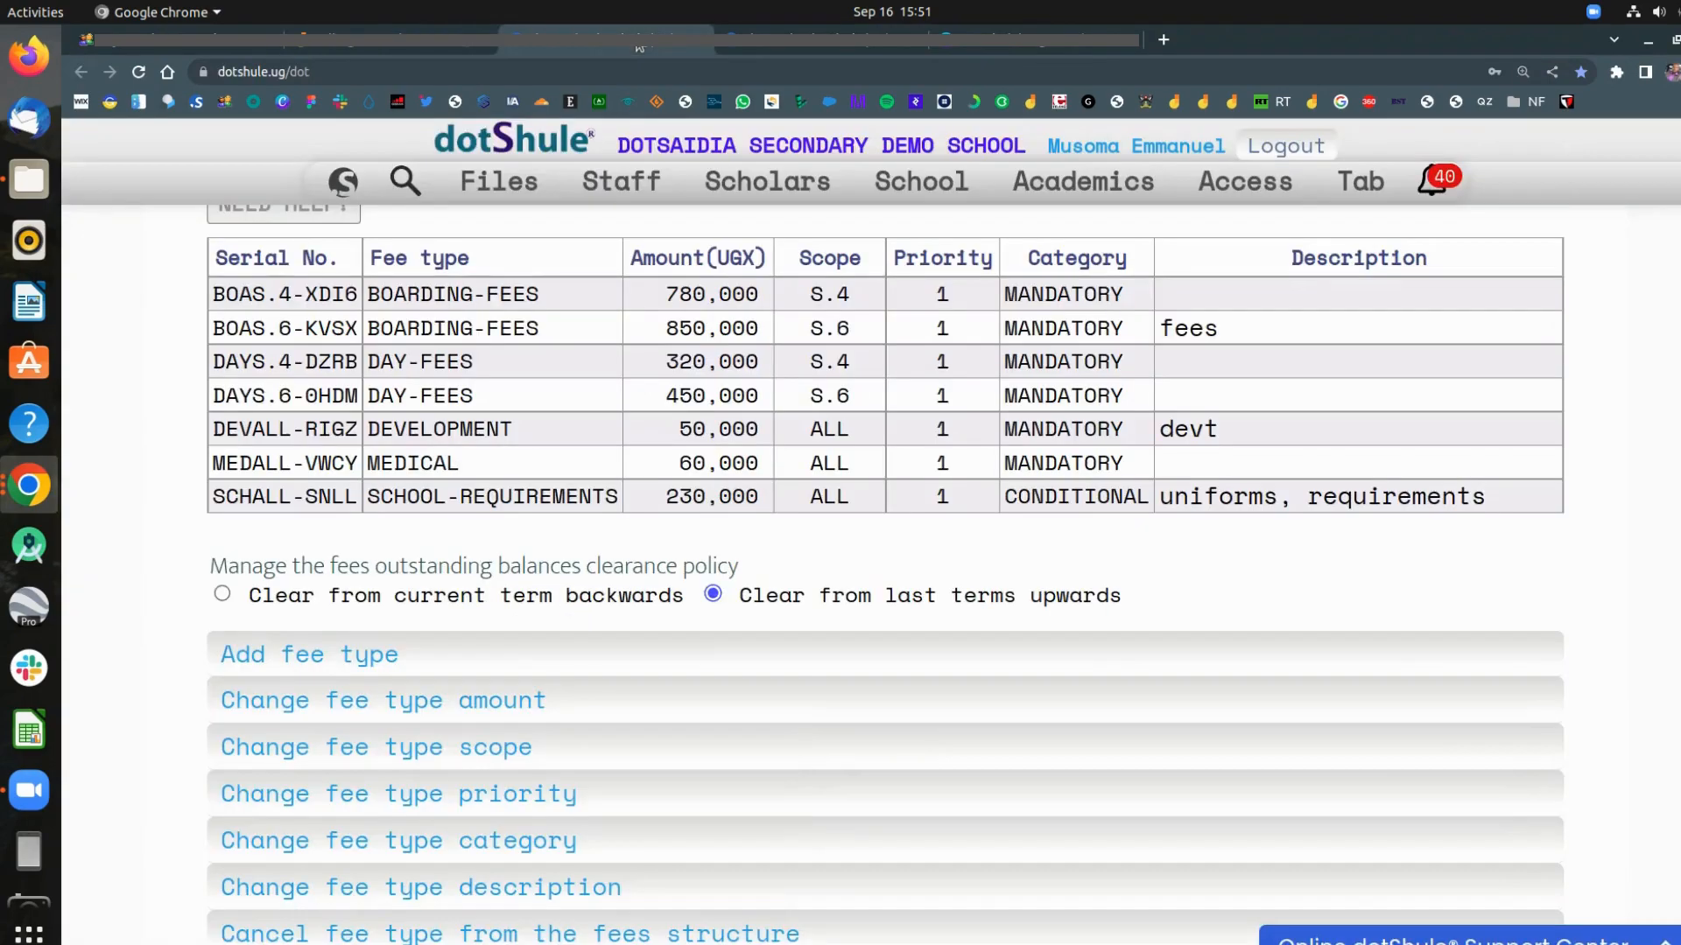
pyautogui.moveTo(372, 182)
pyautogui.click(373, 235)
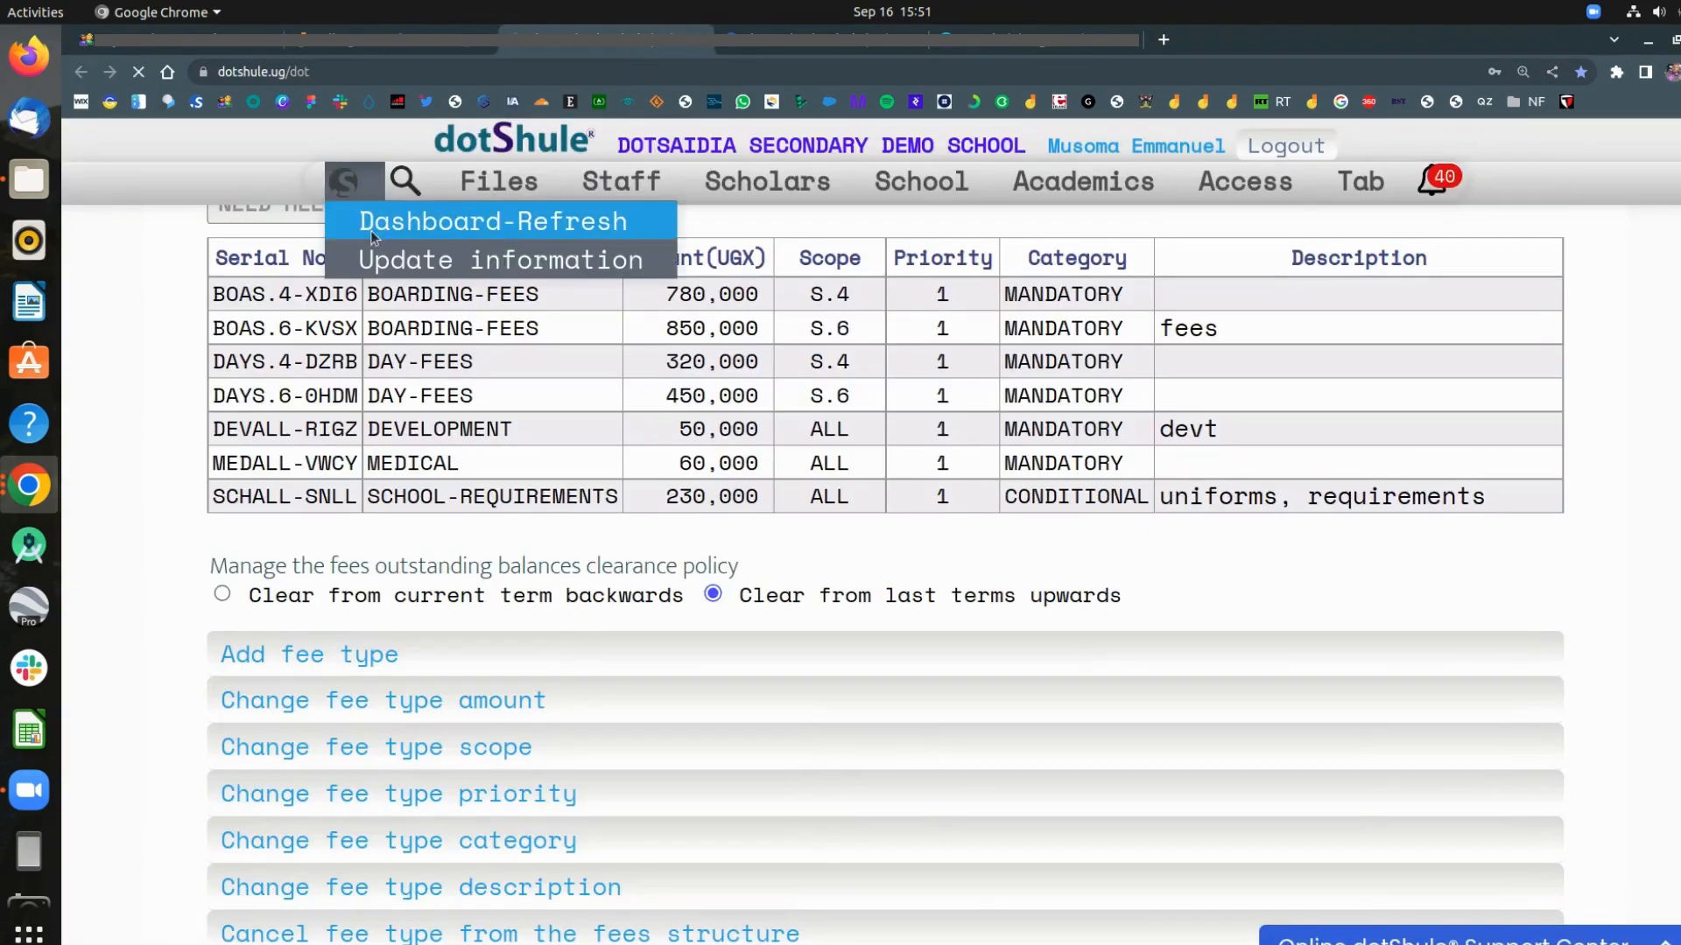